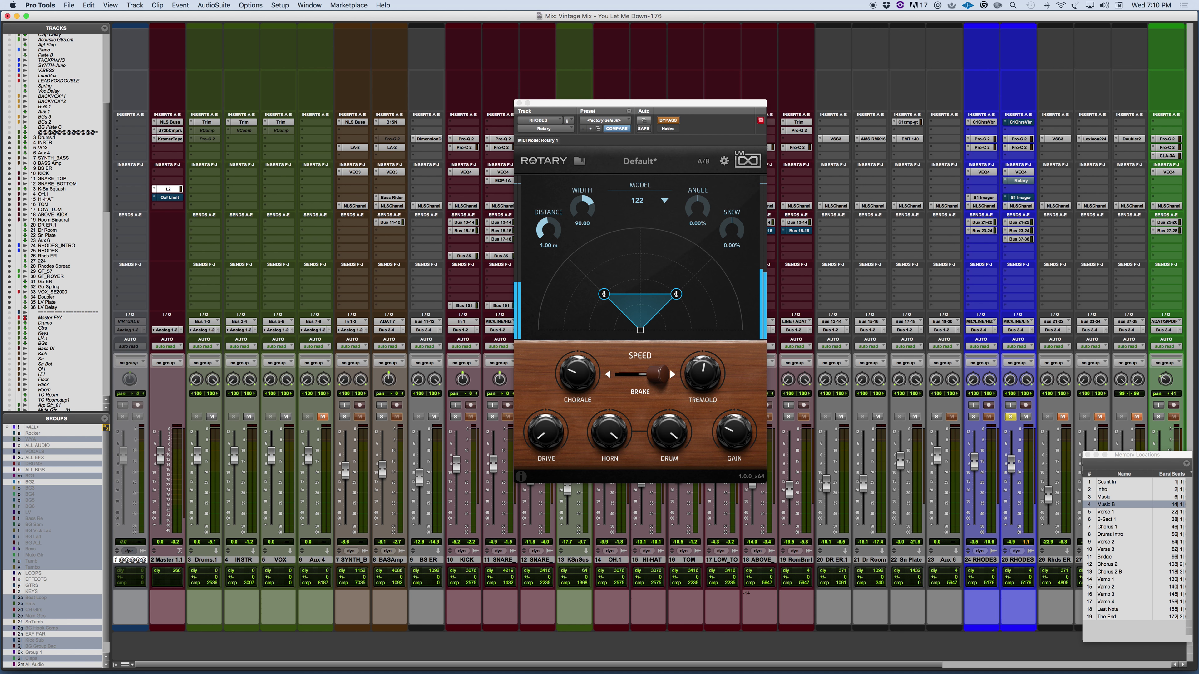
Step: Switch from Pro Tools to the MWM Leslie.psd cabinet photos in SketchBook Pro
{"action": "key", "text": "super+Tab"}
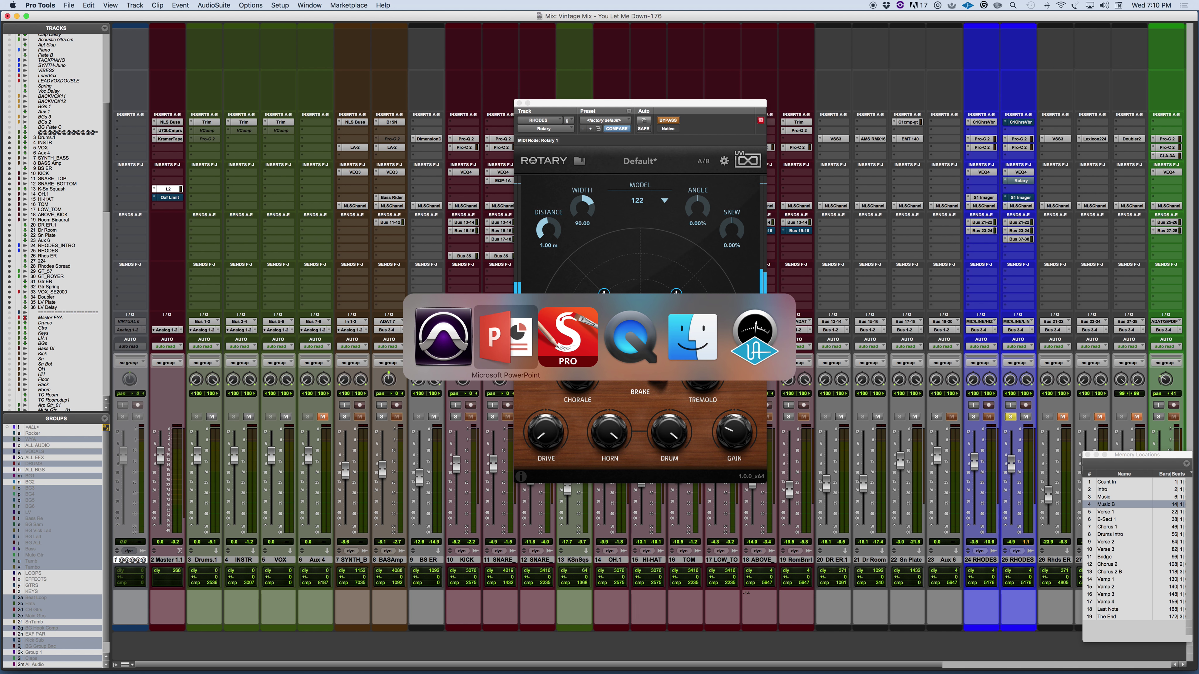
{"action": "key", "text": "super+Tab"}
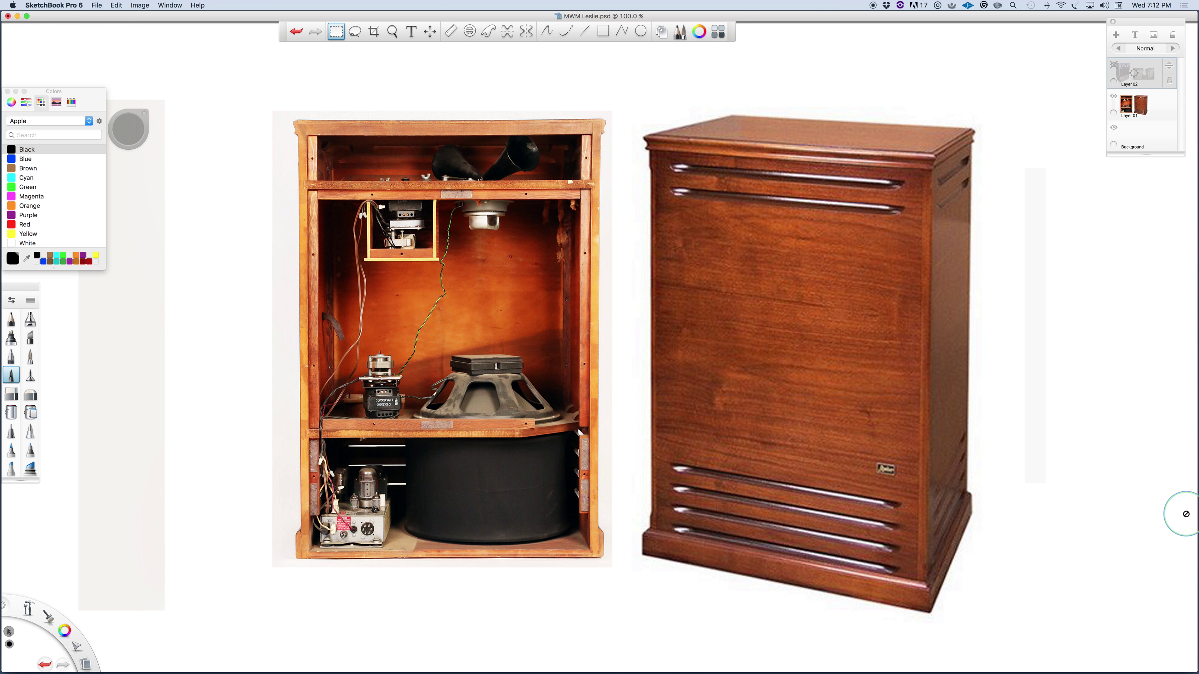
Step: Switch from SketchBook Pro back toward Pro Tools with Cmd+Tab
{"action": "key", "text": "super+Tab"}
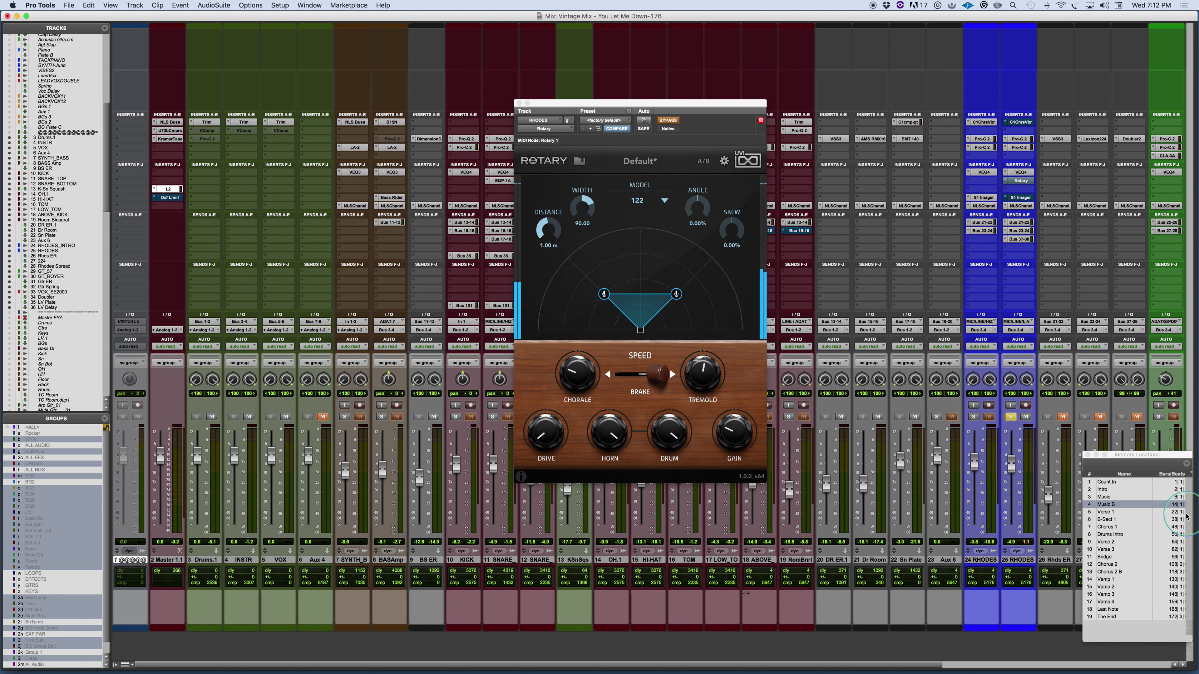
Step: Show the Rotary MODEL list (122, 145, 30, 722, 760, 950, 16), then return to SketchBook Pro
{"action": "left_click", "coordinate": [664, 201]}
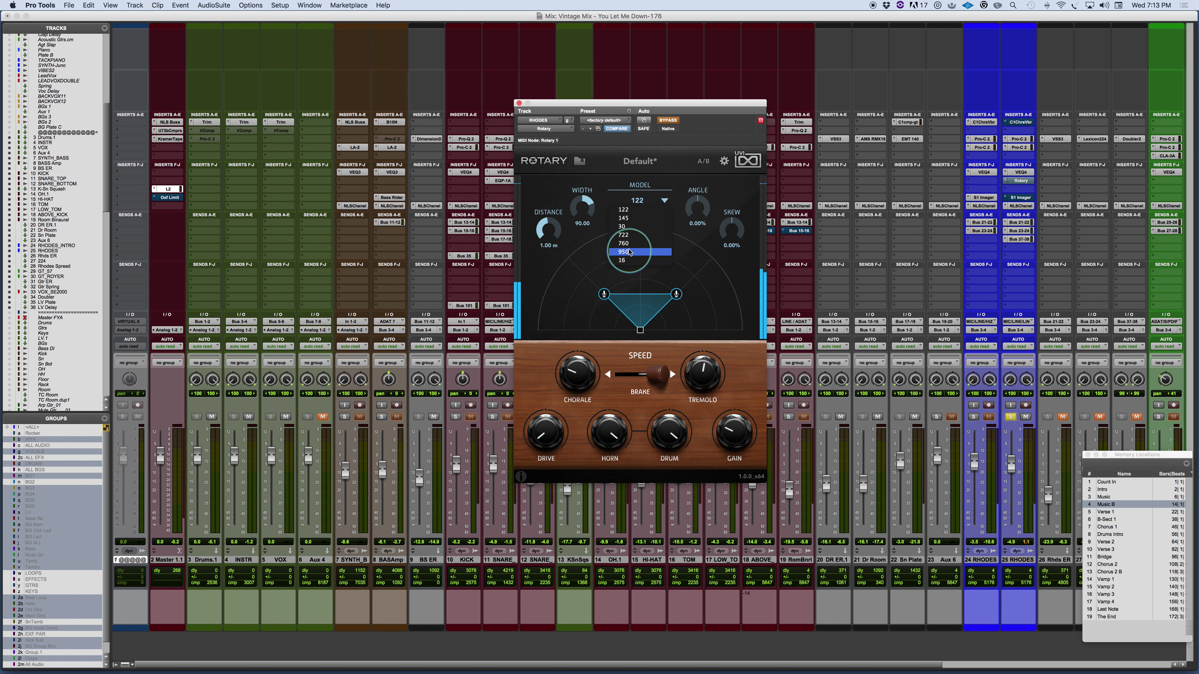
{"action": "key", "text": "super+Tab"}
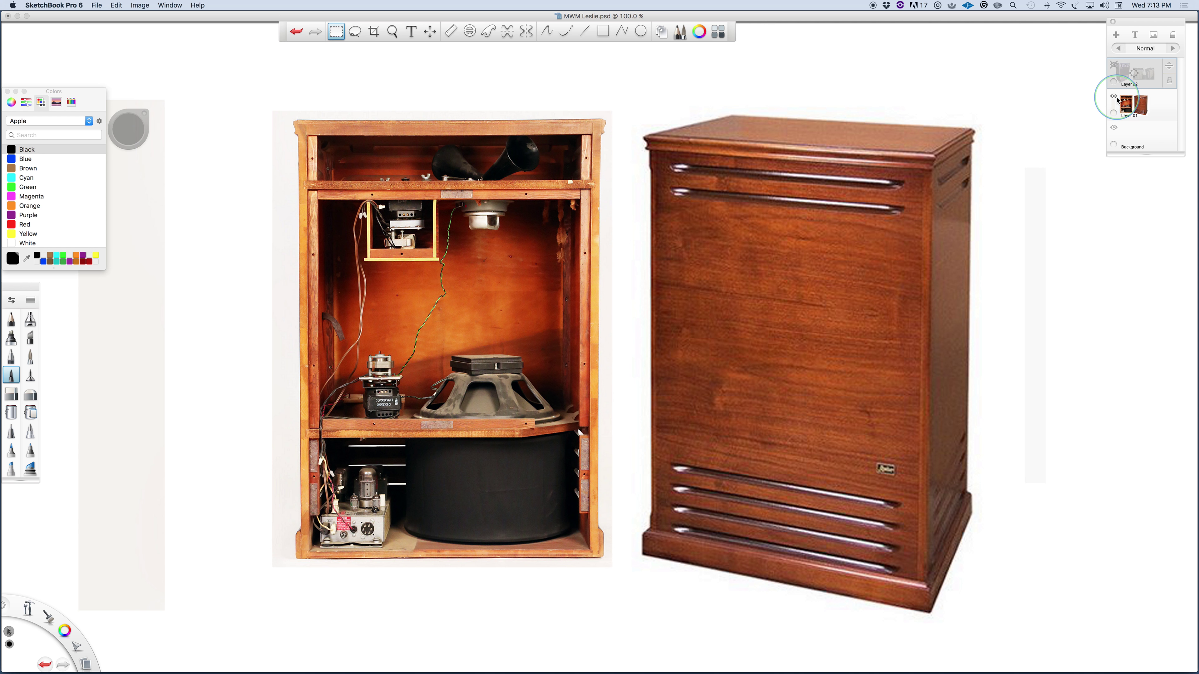
Step: Hide Layer 01's wooden cabinet photos and show Layer 02 with the Leslie 760 images
{"action": "left_click", "coordinate": [1114, 96]}
{"action": "left_click", "coordinate": [1113, 69]}
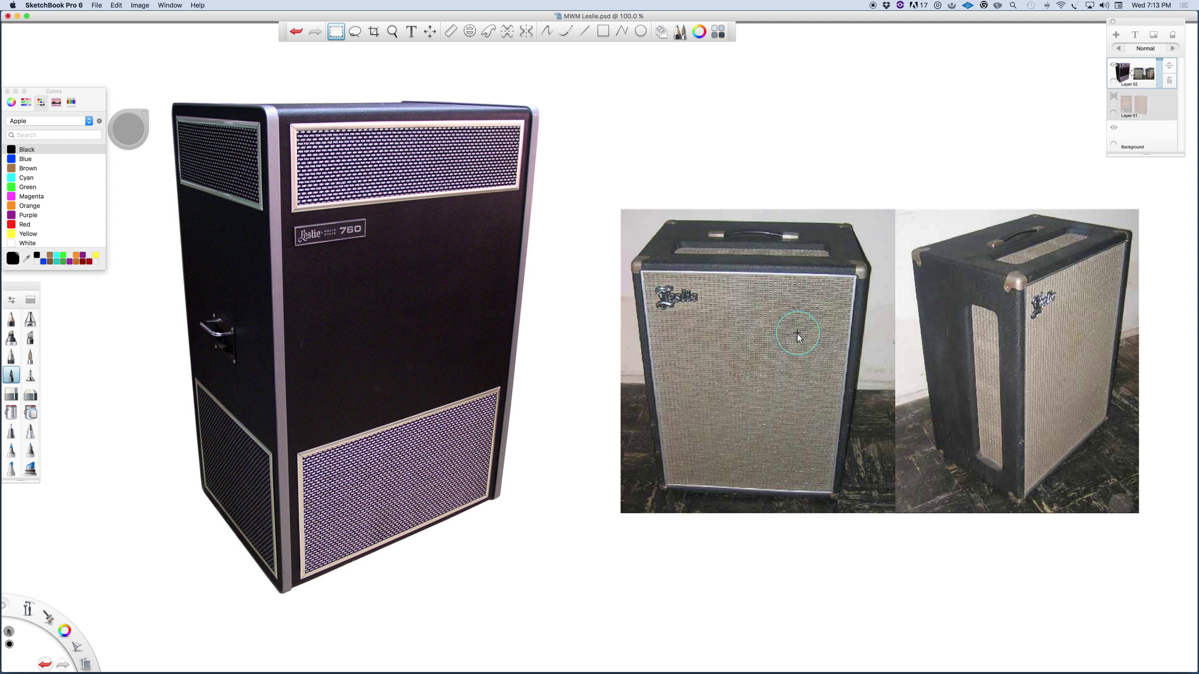
{"action": "key", "text": "super+Tab"}
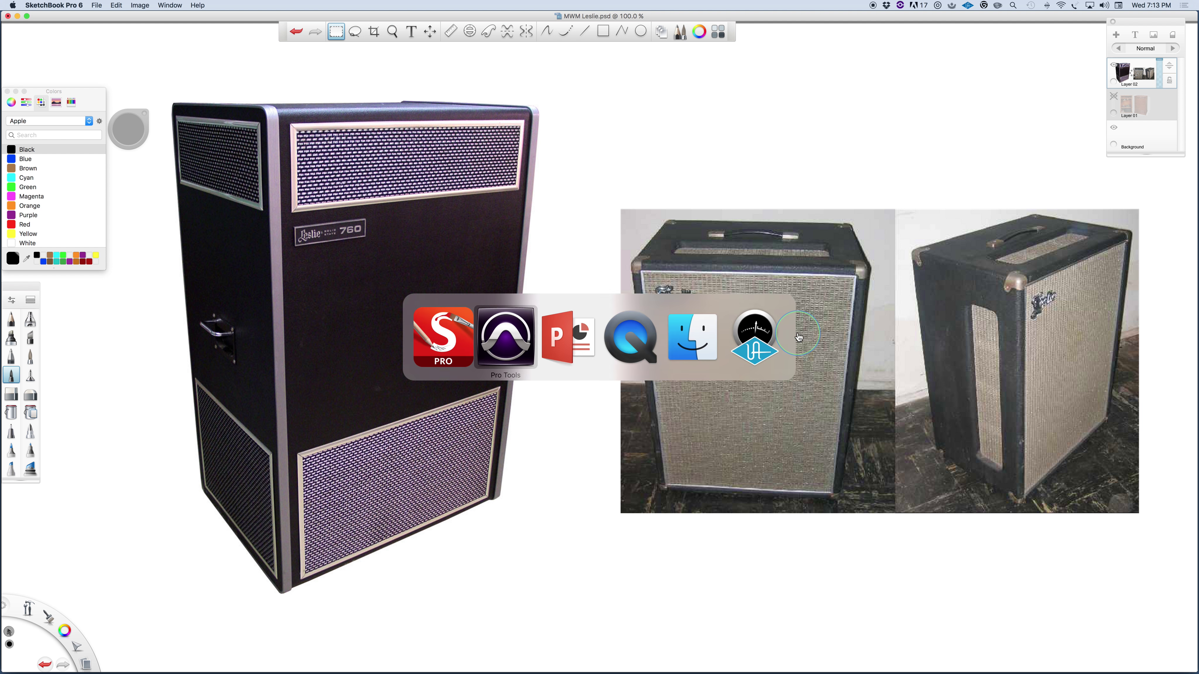
Step: Bring Pro Tools back and open the Rotary plugin's MODEL dropdown on the RHODES track
{"action": "left_click", "coordinate": [532, 349]}
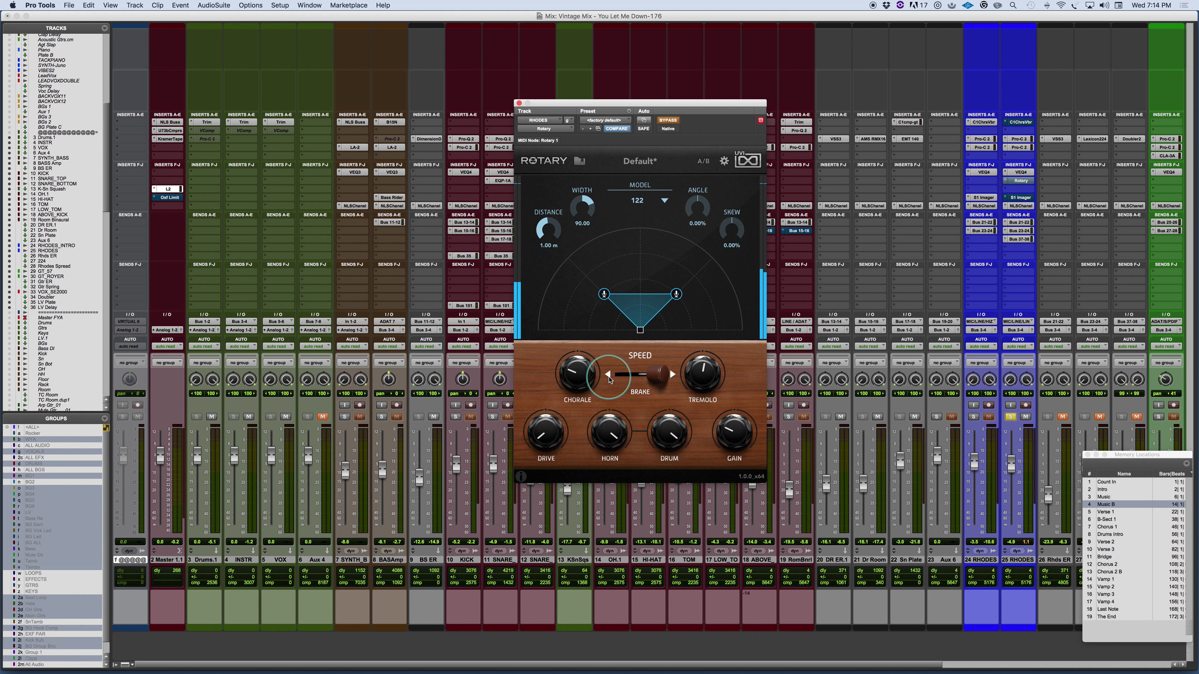
{"action": "mouse_move", "coordinate": [686, 378]}
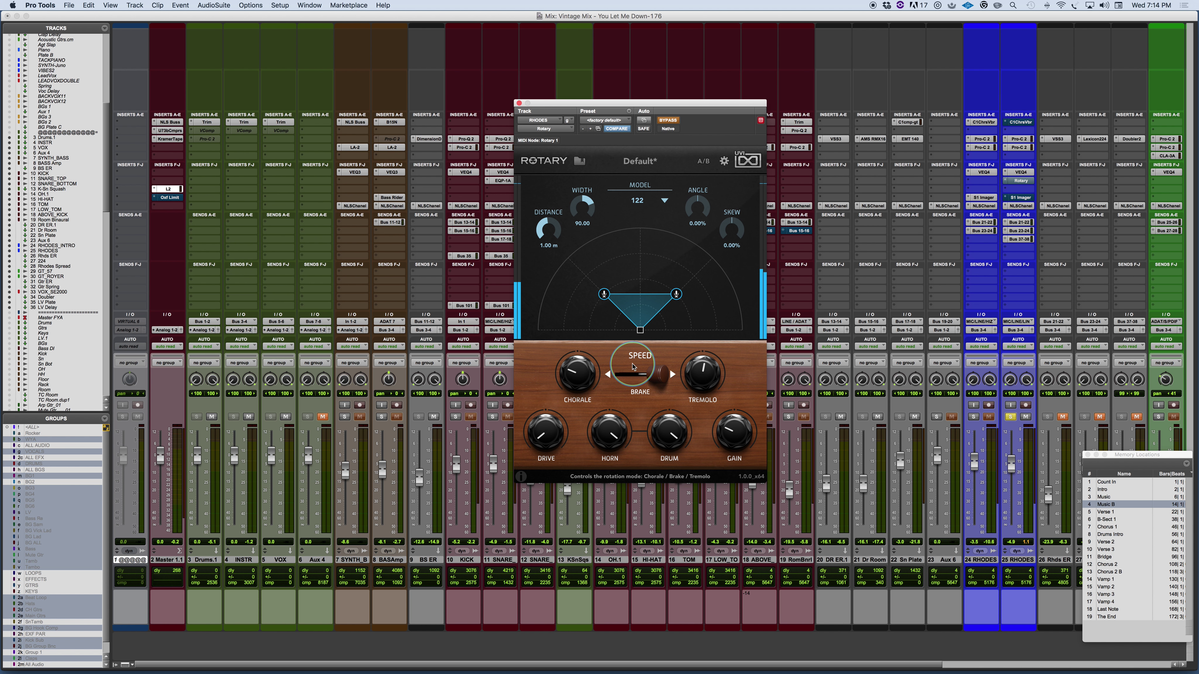
{"action": "left_click", "coordinate": [663, 200]}
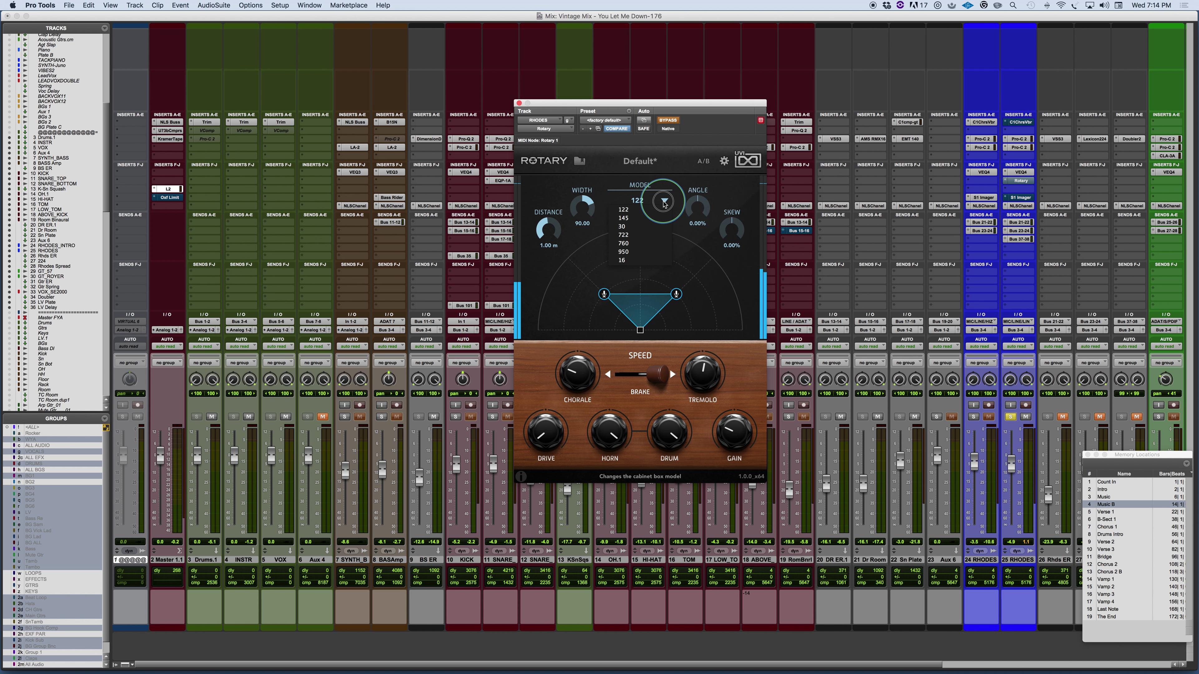
{"action": "left_click", "coordinate": [623, 210]}
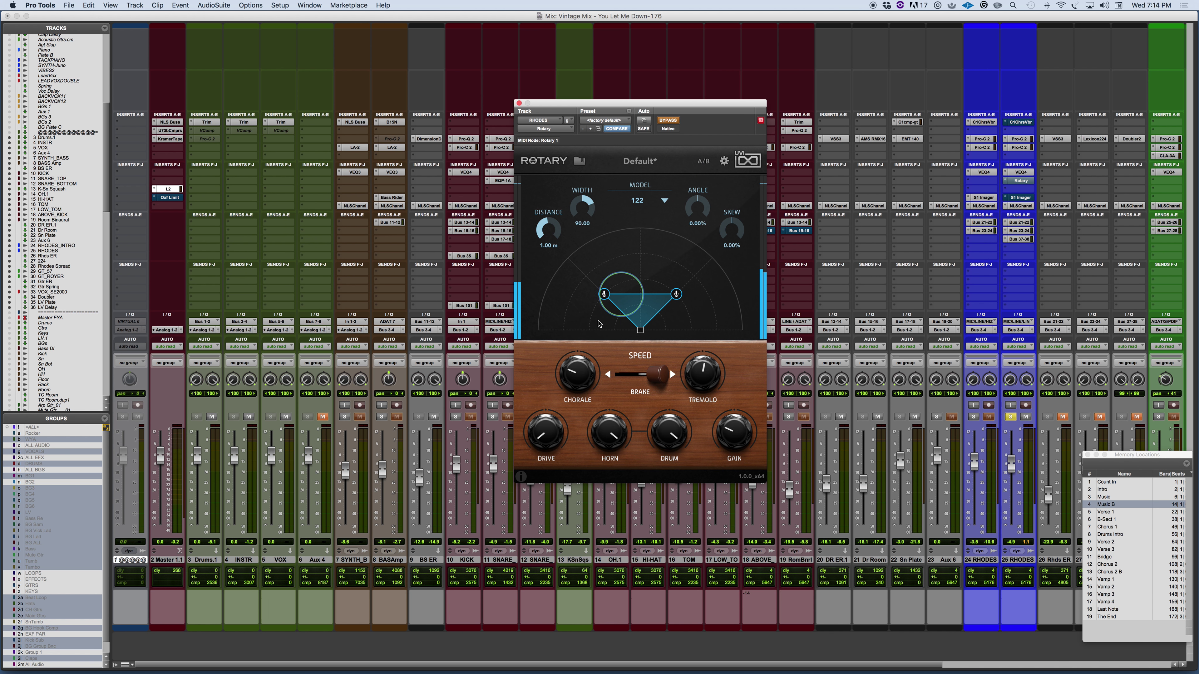
{"action": "left_click_drag", "start_coordinate": [603, 294], "coordinate": [607, 328]}
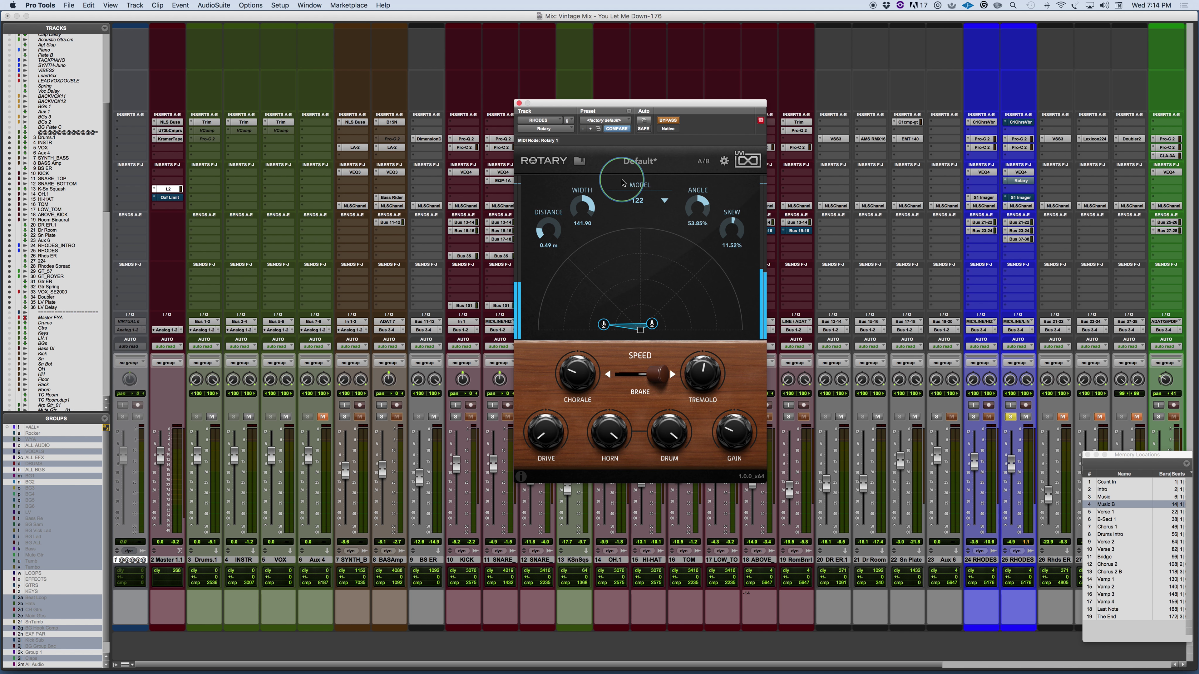
{"action": "left_click", "coordinate": [547, 231], "text": "alt"}
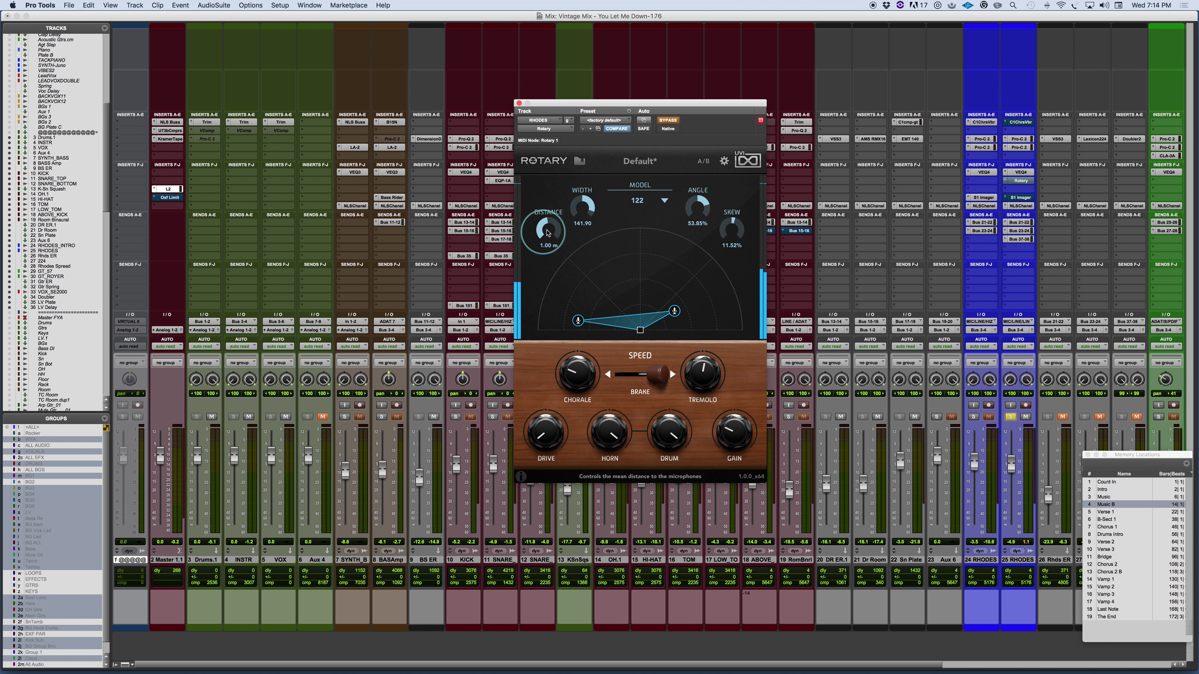
{"action": "left_click", "coordinate": [582, 208], "text": "alt"}
{"action": "left_click", "coordinate": [698, 204], "text": "alt"}
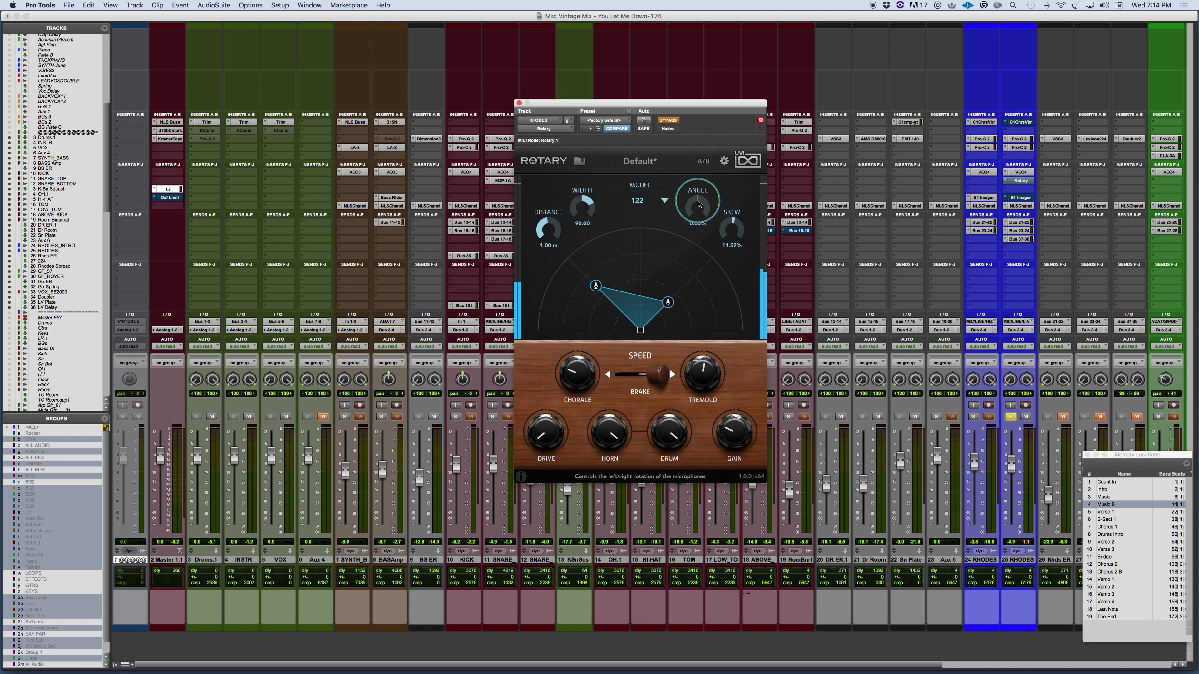
{"action": "left_click", "coordinate": [731, 230], "text": "alt"}
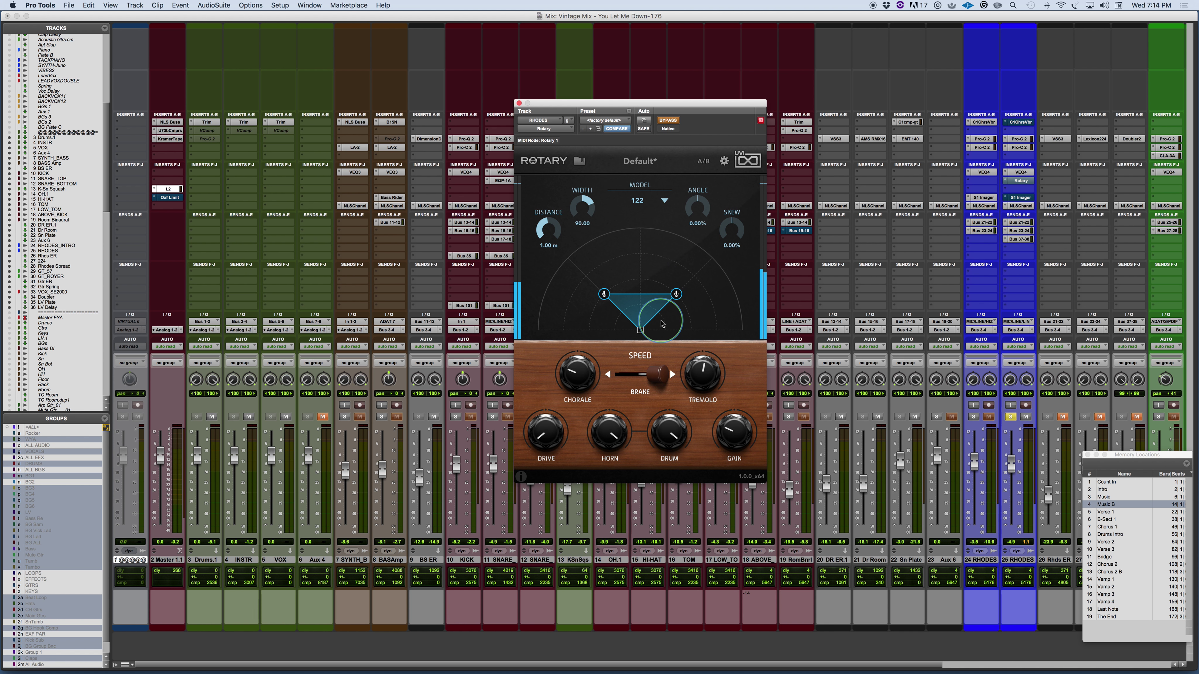
{"action": "left_click_drag", "start_coordinate": [543, 223], "coordinate": [580, 209]}
{"action": "double_click", "coordinate": [555, 232]}
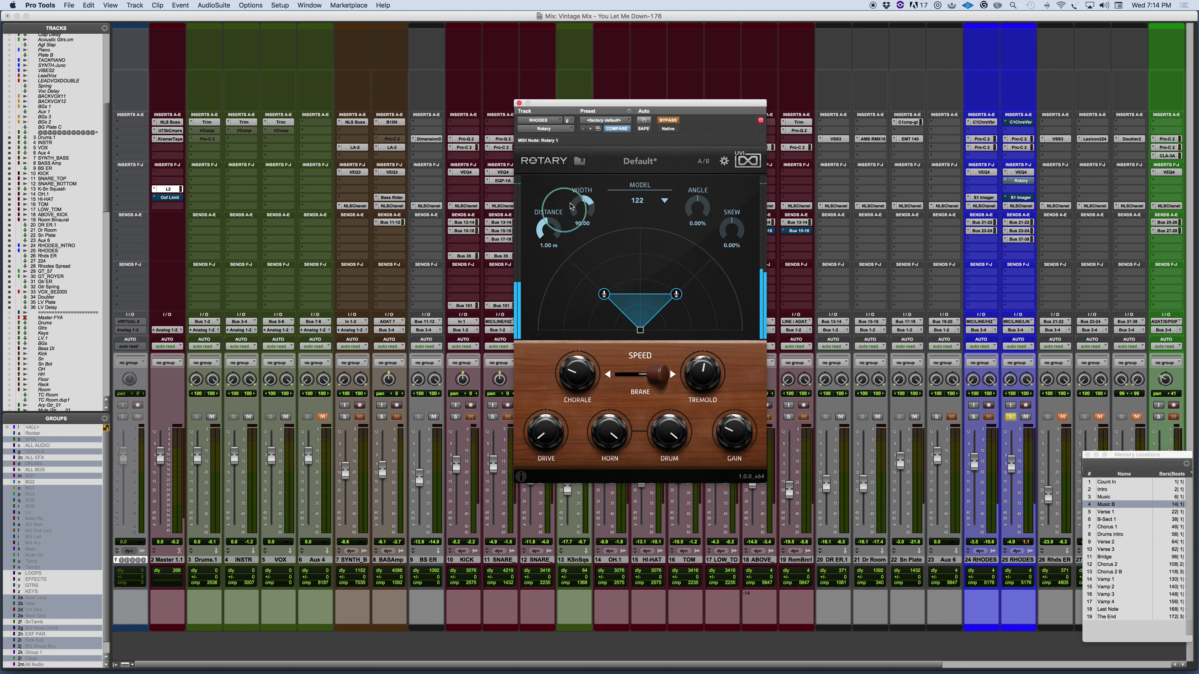
{"action": "left_click_drag", "start_coordinate": [694, 208], "coordinate": [726, 240]}
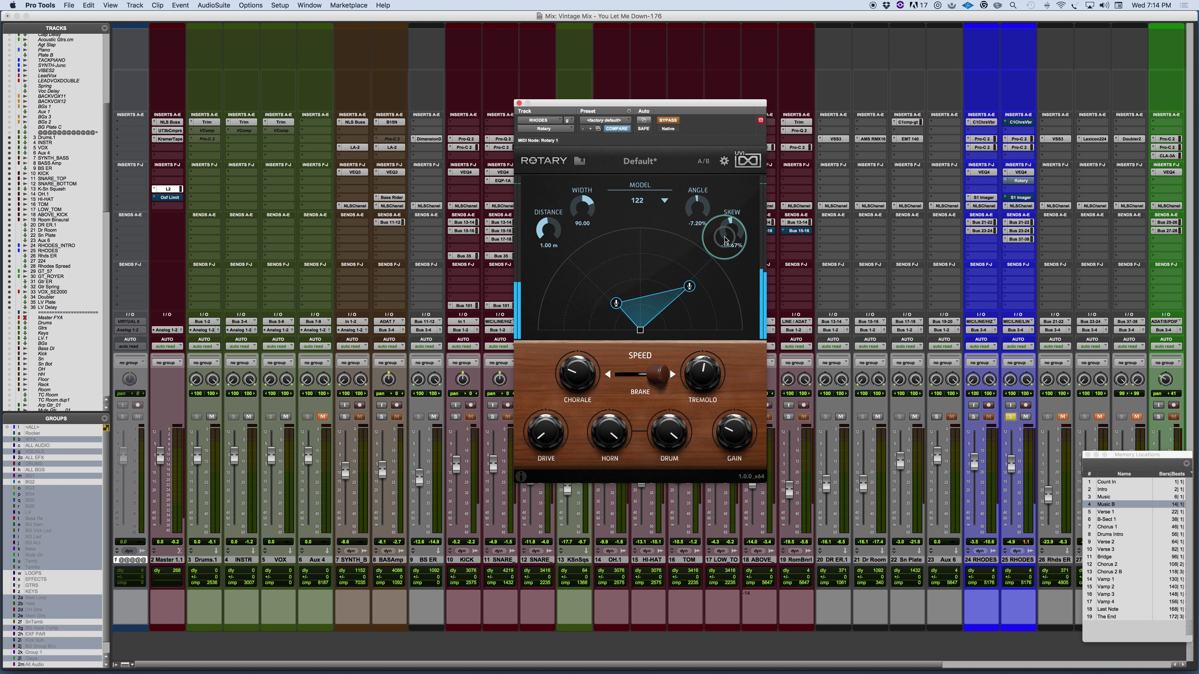
{"action": "left_click", "coordinate": [710, 219], "text": "alt"}
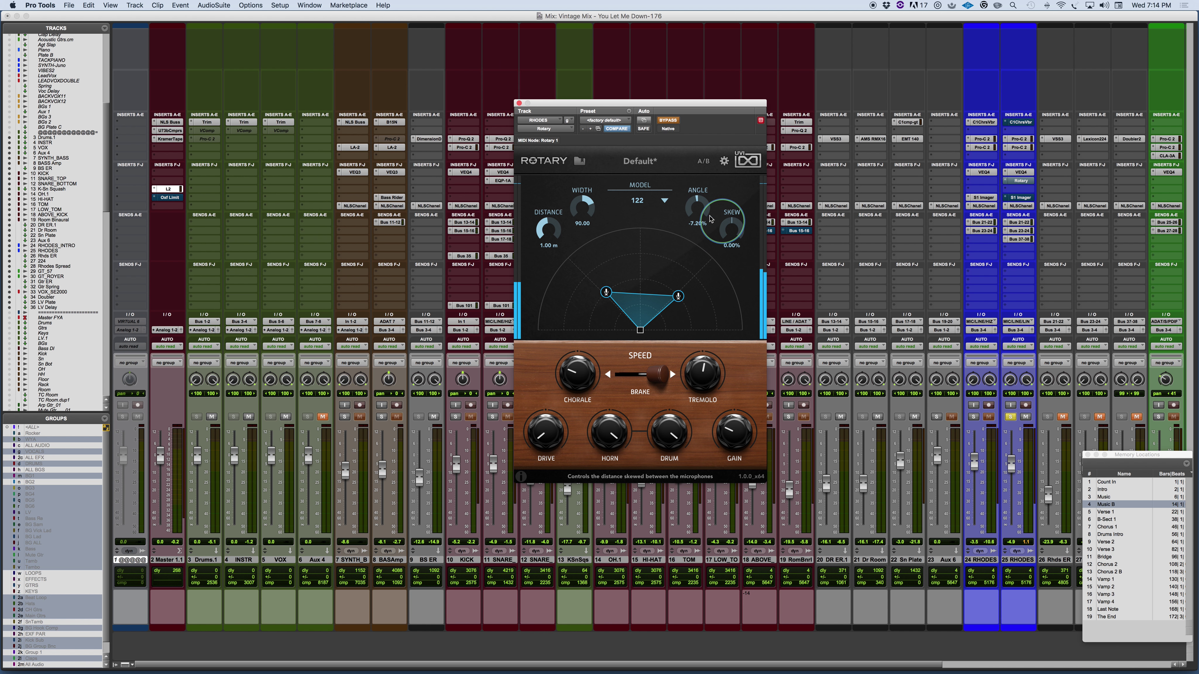
{"action": "left_click", "coordinate": [703, 211], "text": "alt"}
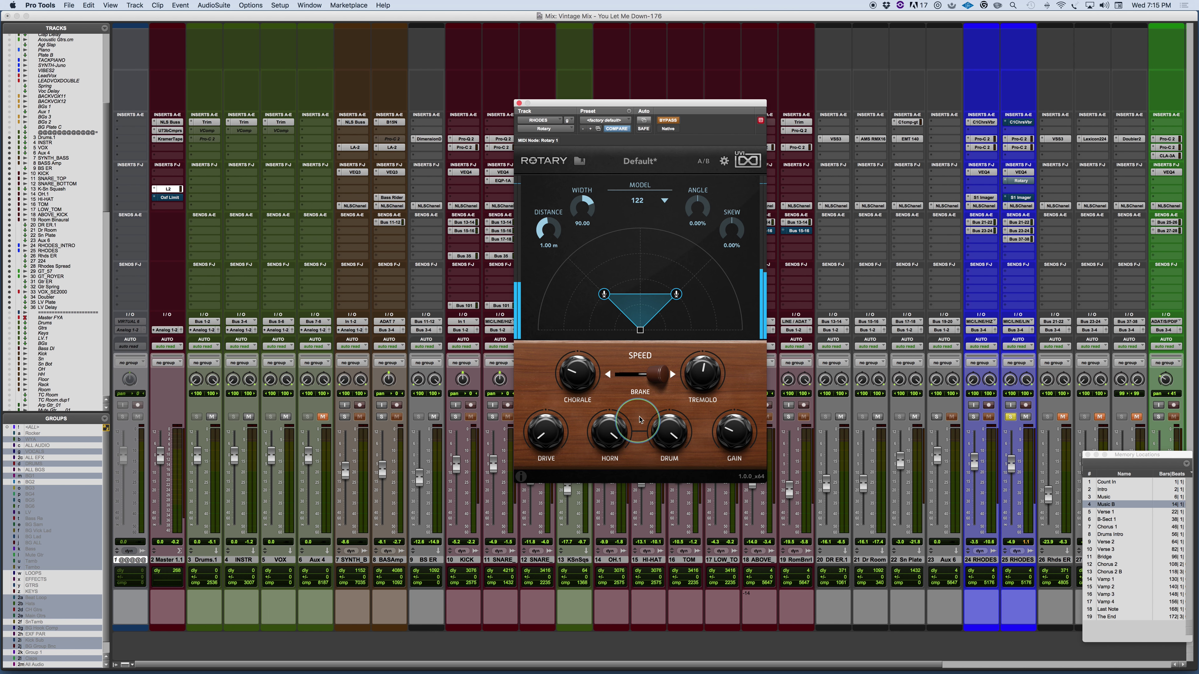
{"action": "mouse_move", "coordinate": [579, 374]}
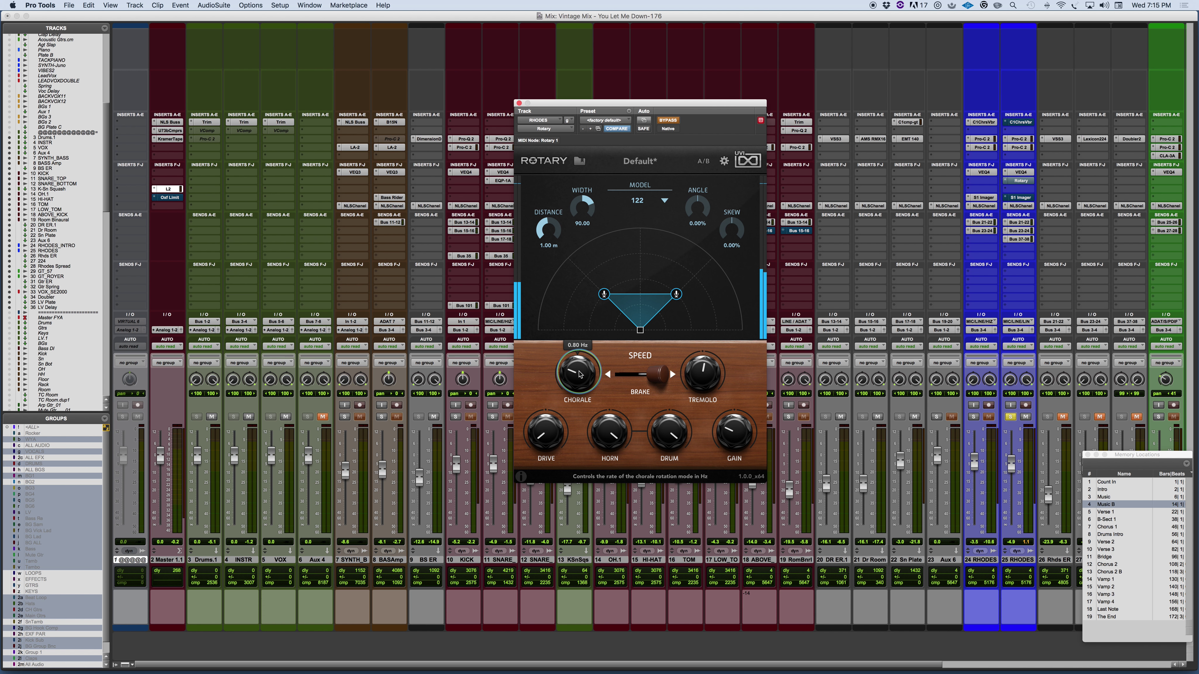
{"action": "left_click", "coordinate": [643, 382]}
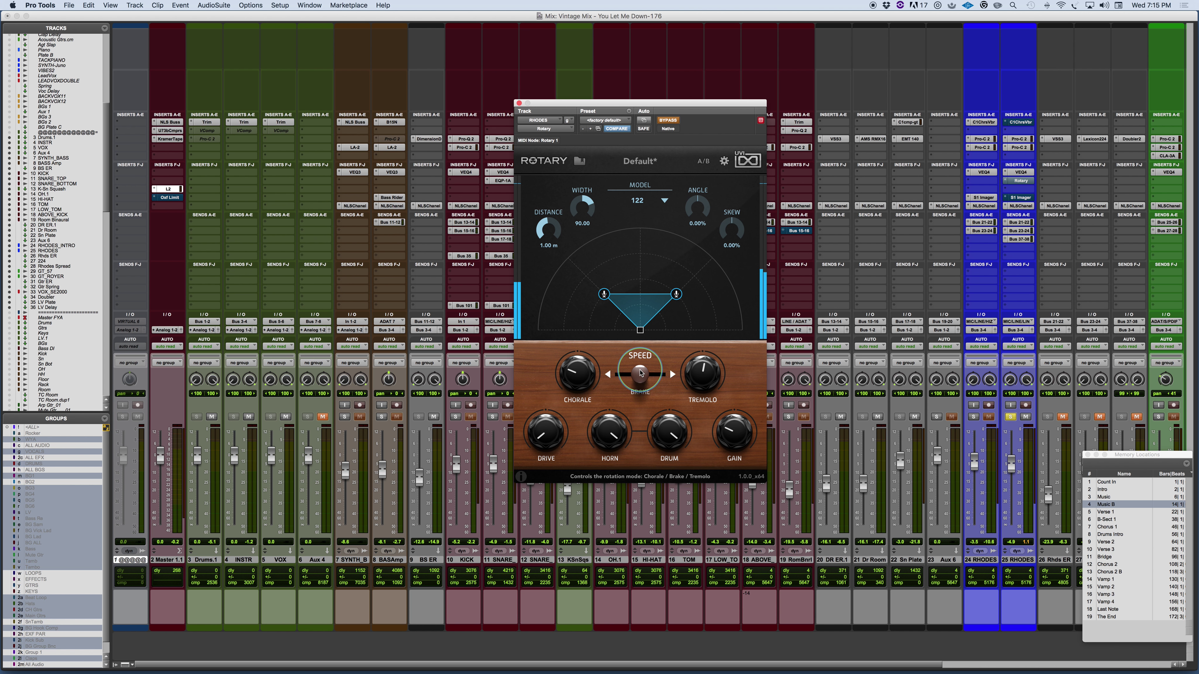
{"action": "left_click_drag", "start_coordinate": [641, 373], "coordinate": [620, 373]}
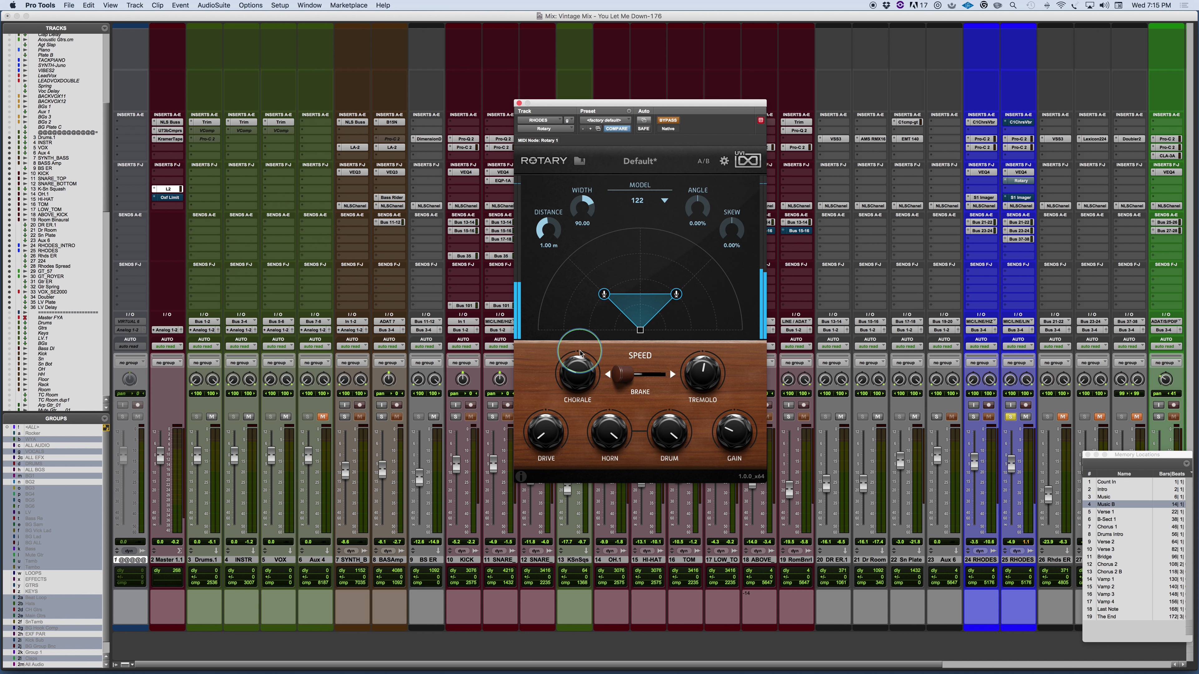
{"action": "left_click_drag", "start_coordinate": [575, 381], "coordinate": [575, 209]}
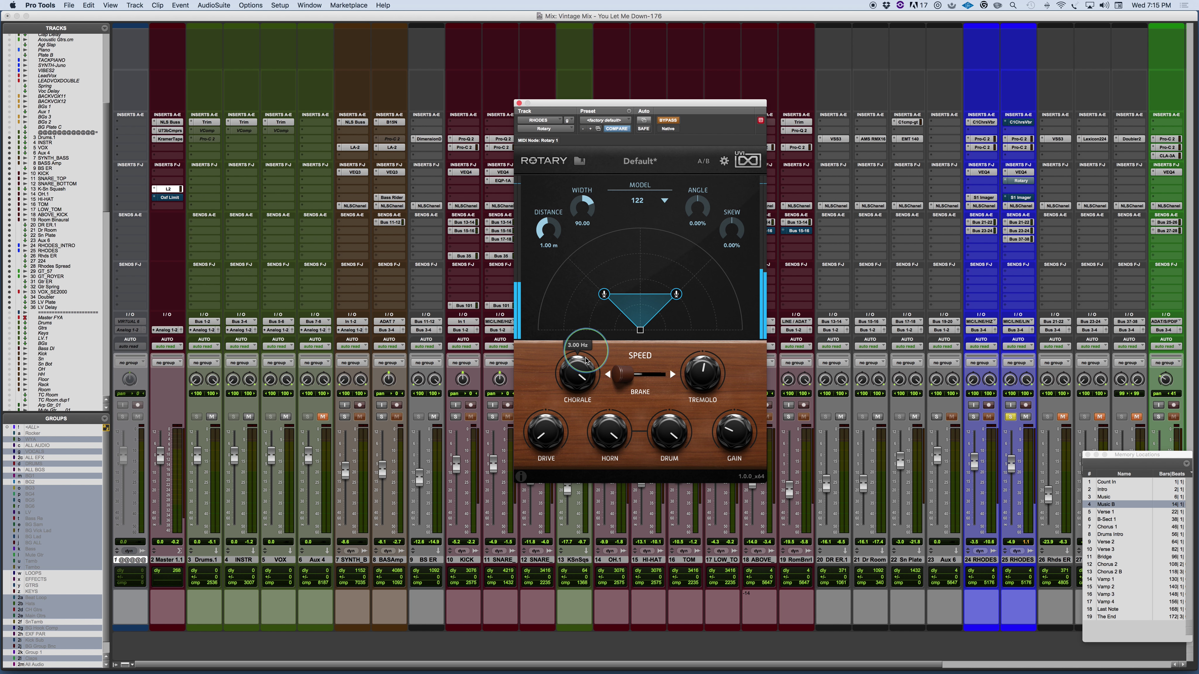
{"action": "left_click_drag", "start_coordinate": [570, 383], "coordinate": [690, 476]}
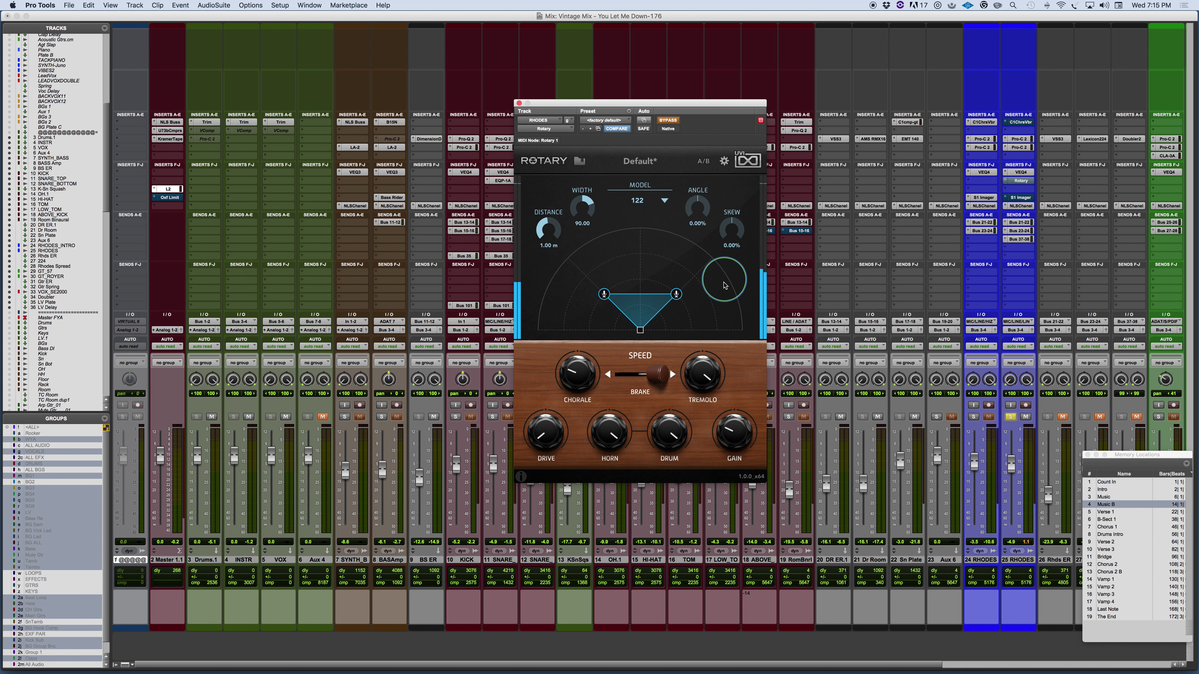
{"action": "double_click", "coordinate": [700, 382]}
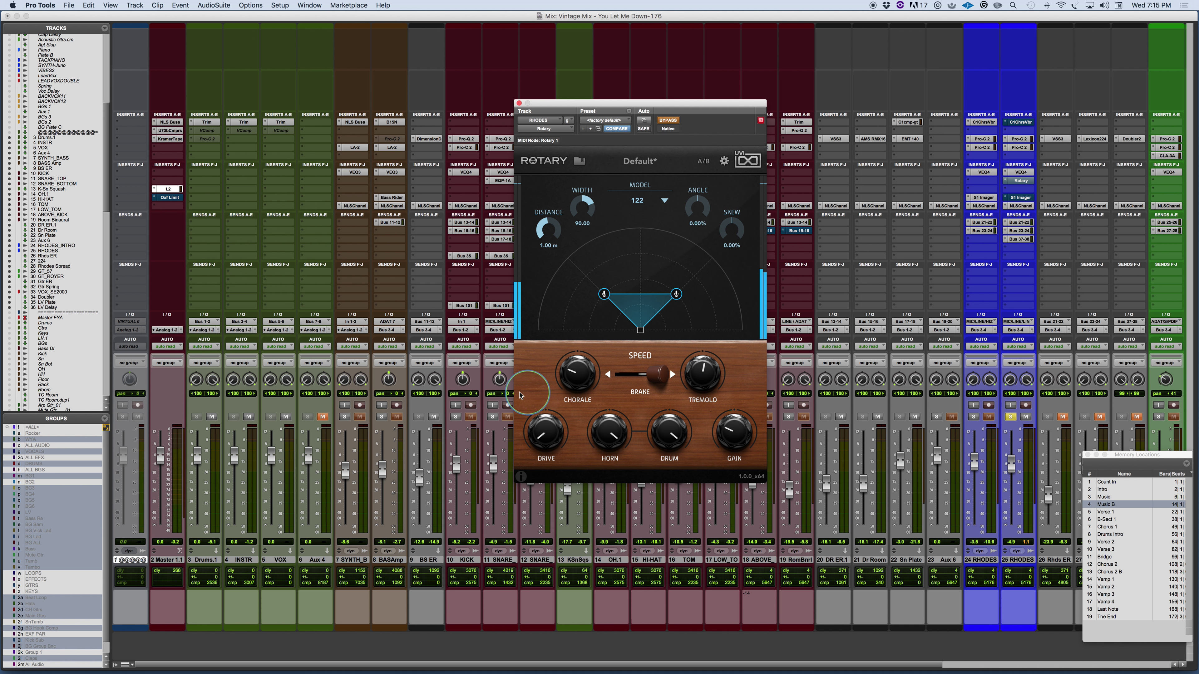
Step: Lower the Rotary horn to -2.69 dB and the drum speaker to about -1.8 dB
{"action": "mouse_move", "coordinate": [572, 378]}
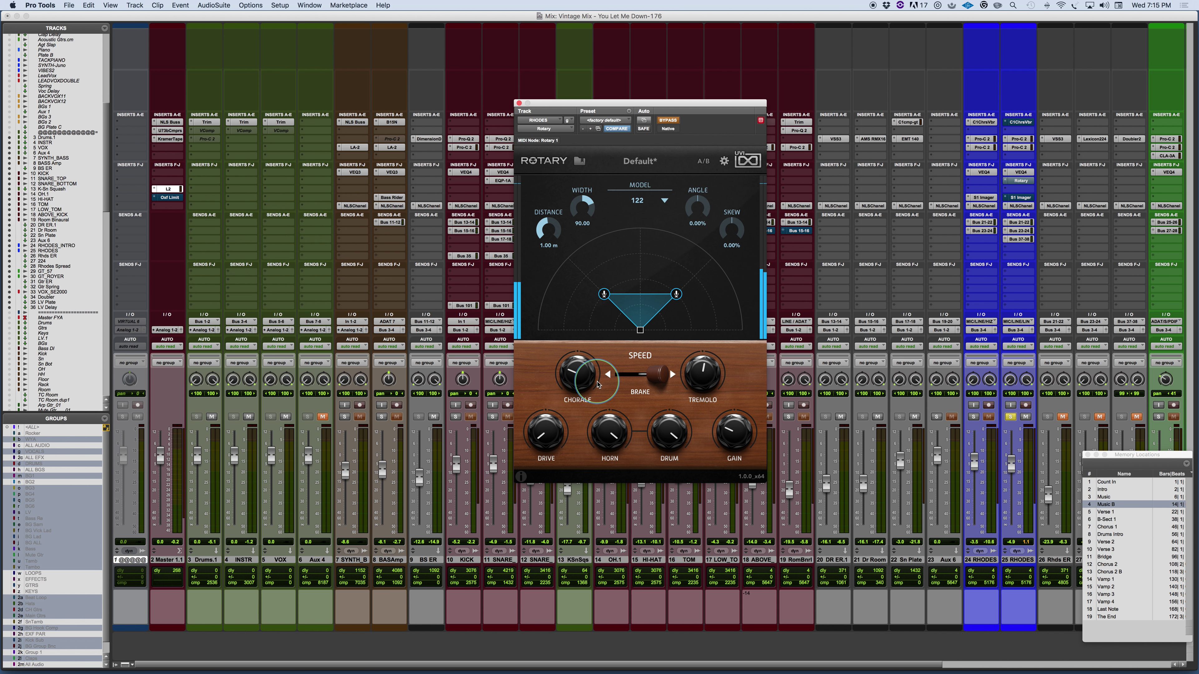
{"action": "mouse_move", "coordinate": [540, 440]}
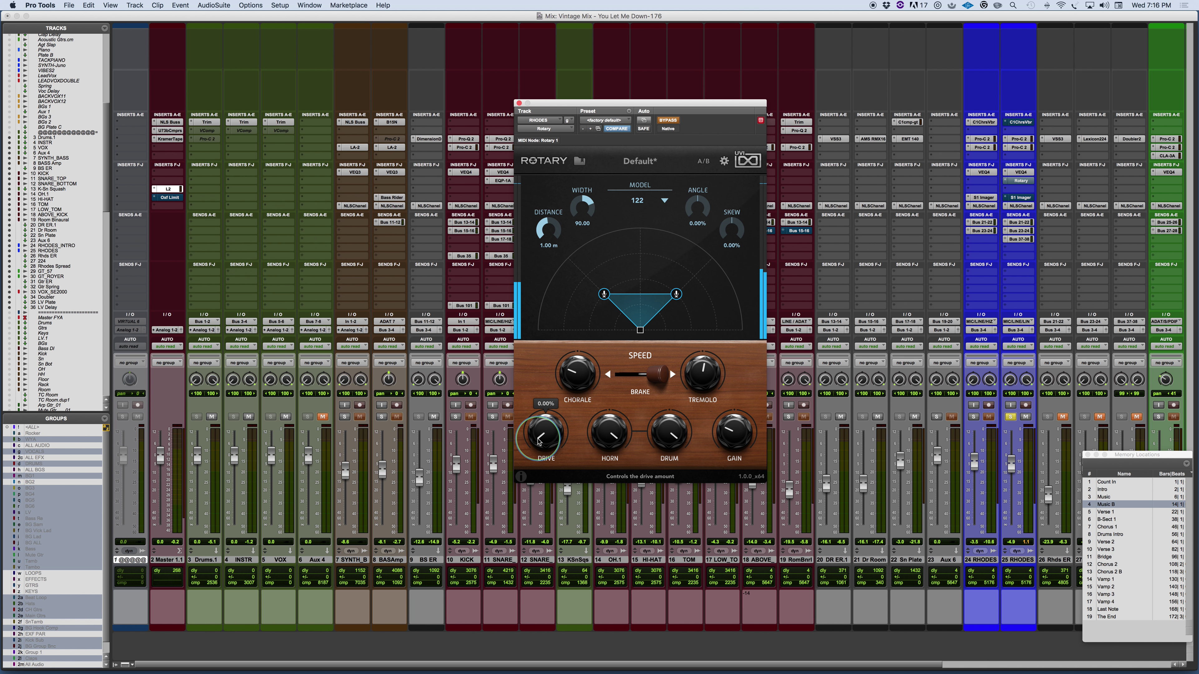
{"action": "mouse_move", "coordinate": [609, 432]}
{"action": "left_mouse_down"}
{"action": "mouse_move", "coordinate": [604, 467]}
{"action": "mouse_move", "coordinate": [606, 434]}
{"action": "left_mouse_up"}
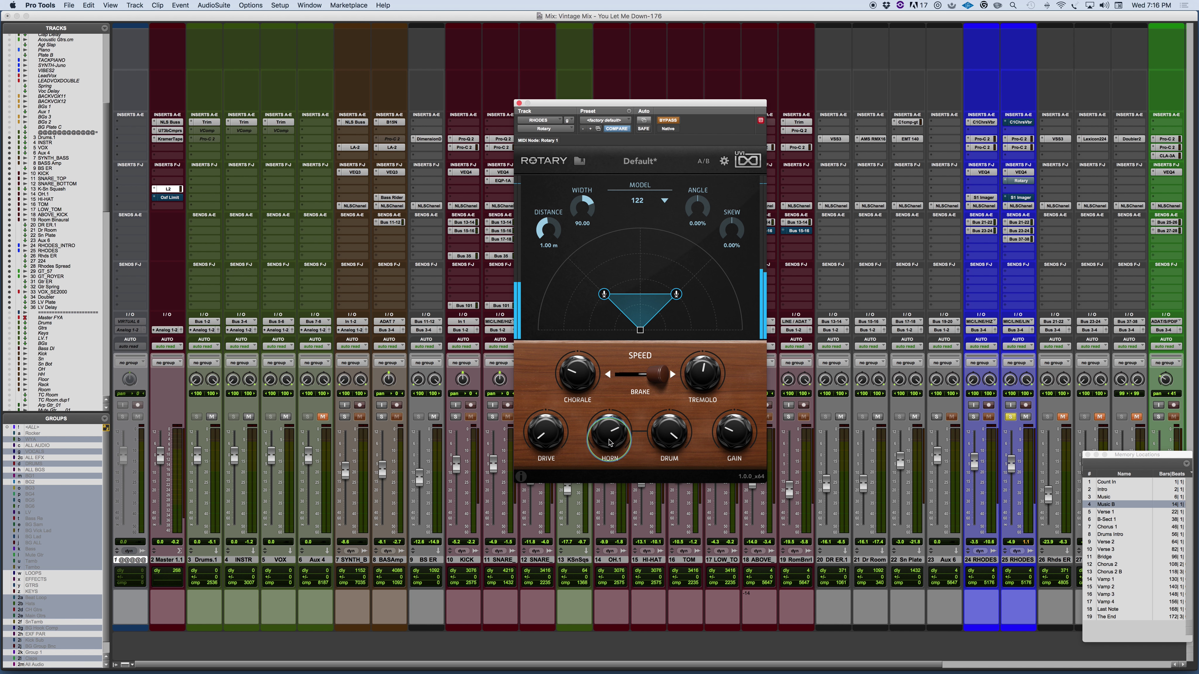
{"action": "left_click", "coordinate": [668, 436]}
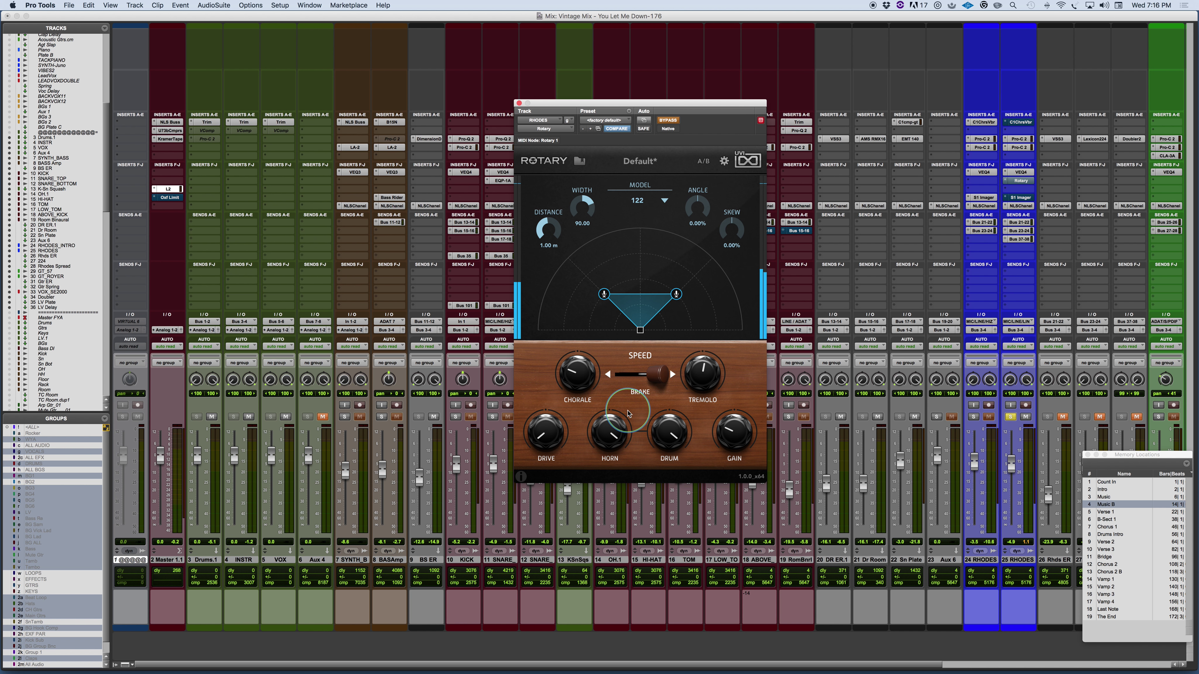
{"action": "left_click_drag", "start_coordinate": [660, 431], "coordinate": [693, 446]}
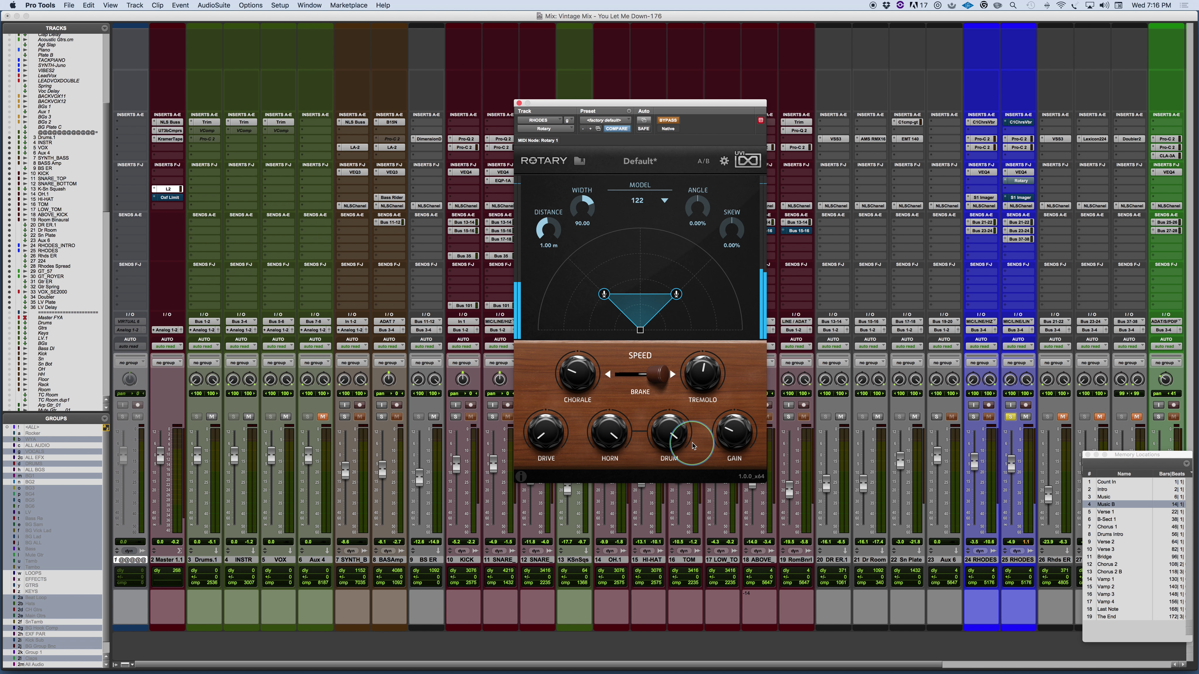
{"action": "mouse_move", "coordinate": [597, 433]}
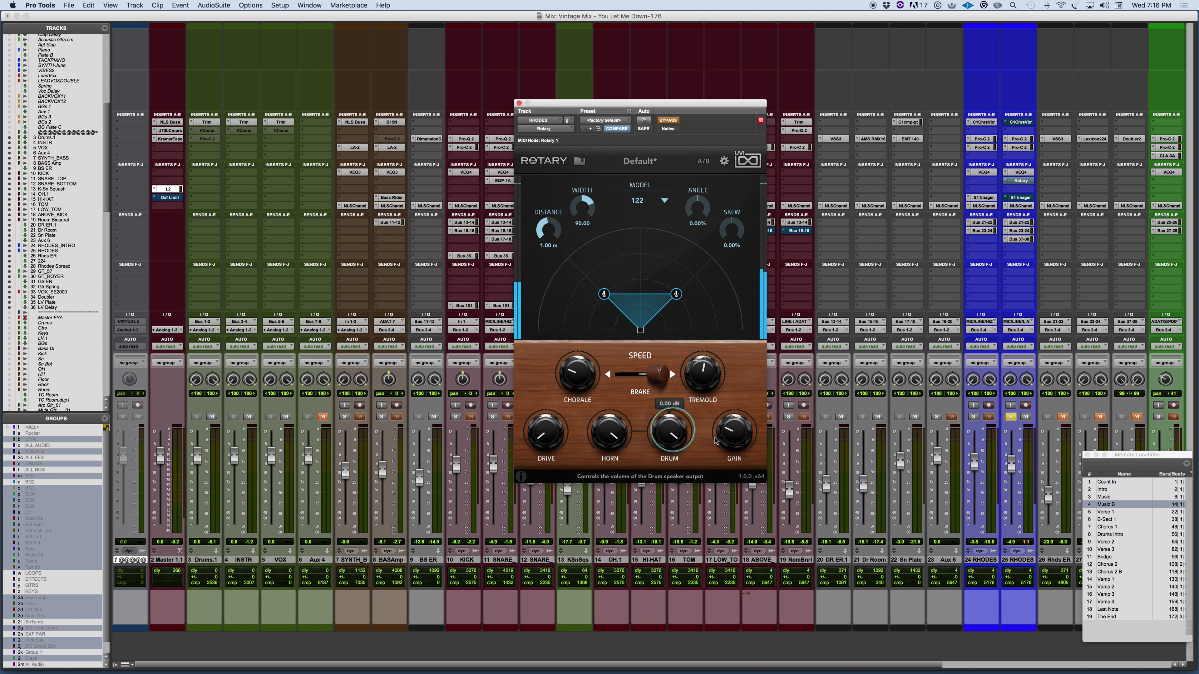
{"action": "mouse_move", "coordinate": [726, 435]}
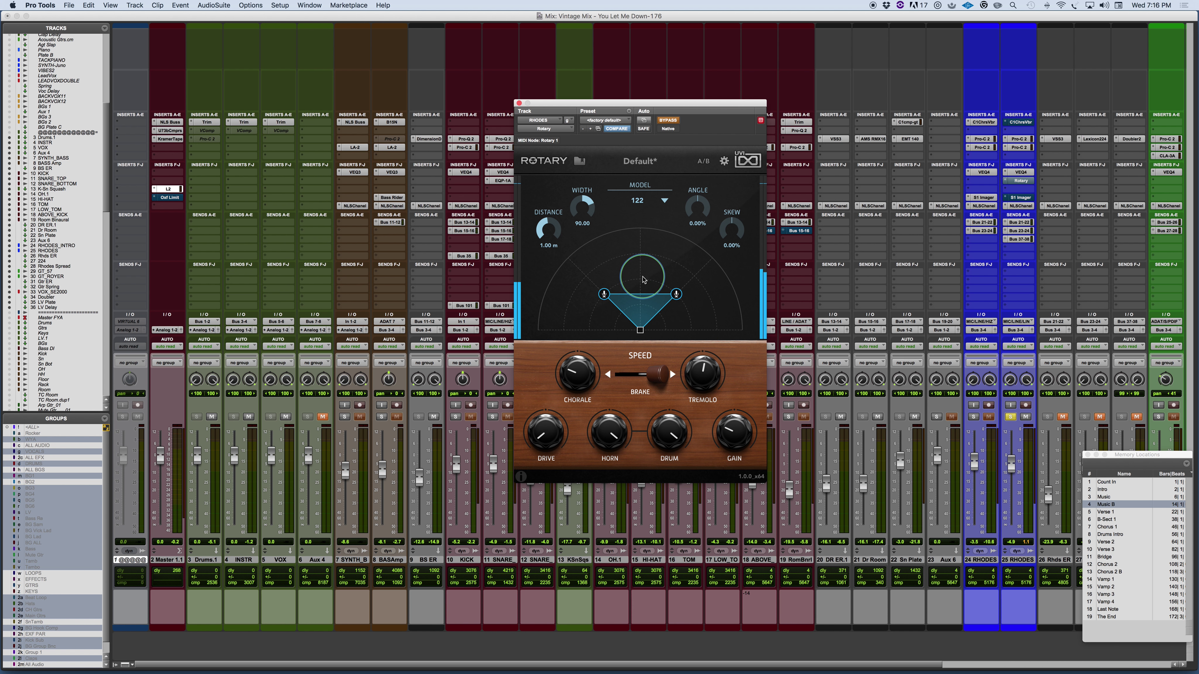
Step: View the Rotary gear Settings page for horn, drum and box diffusion, then return to the main panel
{"action": "left_click", "coordinate": [724, 161]}
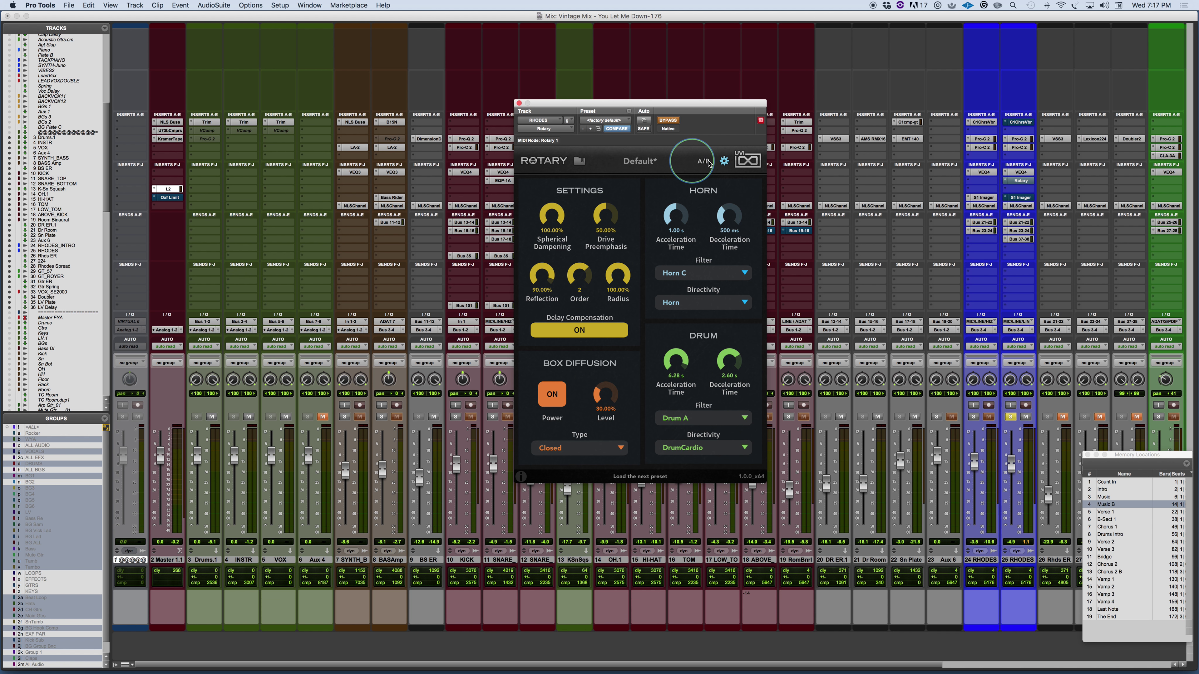
{"action": "left_click", "coordinate": [724, 161]}
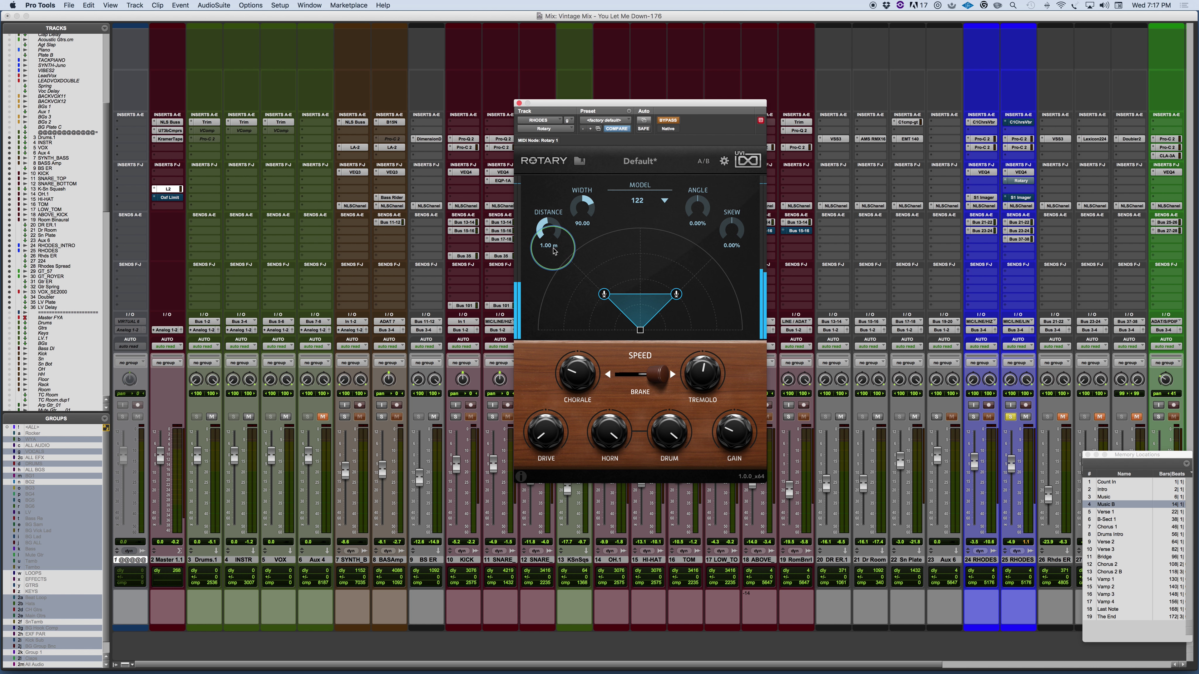
{"action": "left_click_drag", "start_coordinate": [553, 252], "coordinate": [531, 226]}
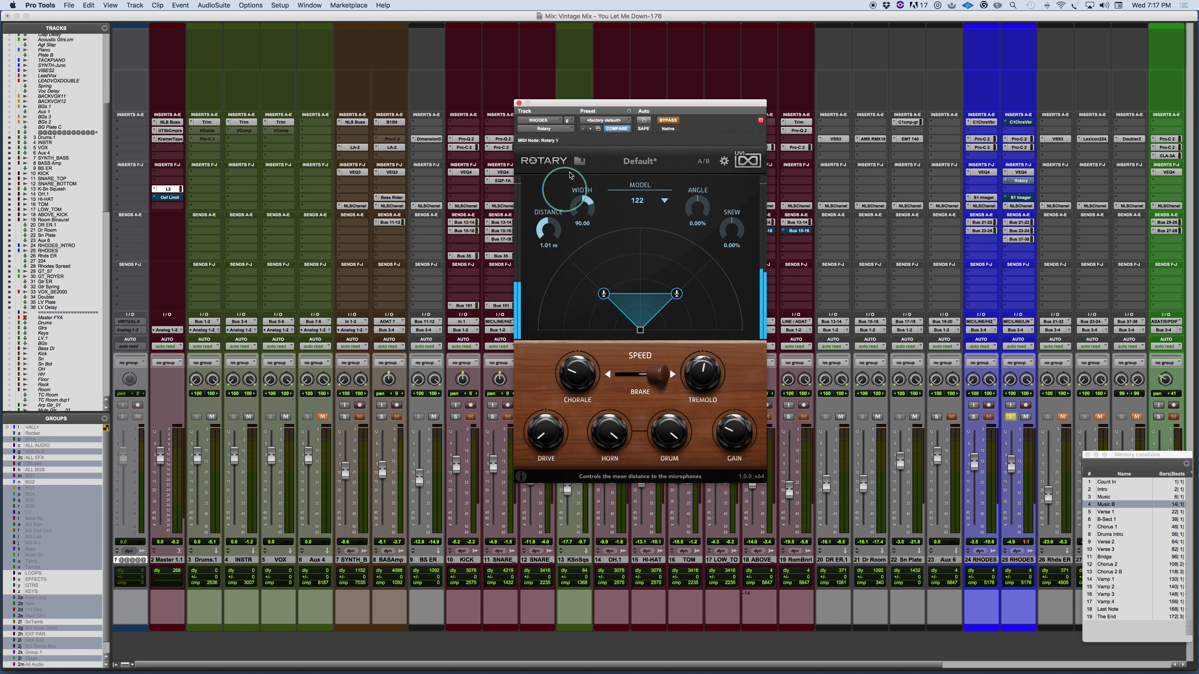
{"action": "left_click", "coordinate": [724, 161]}
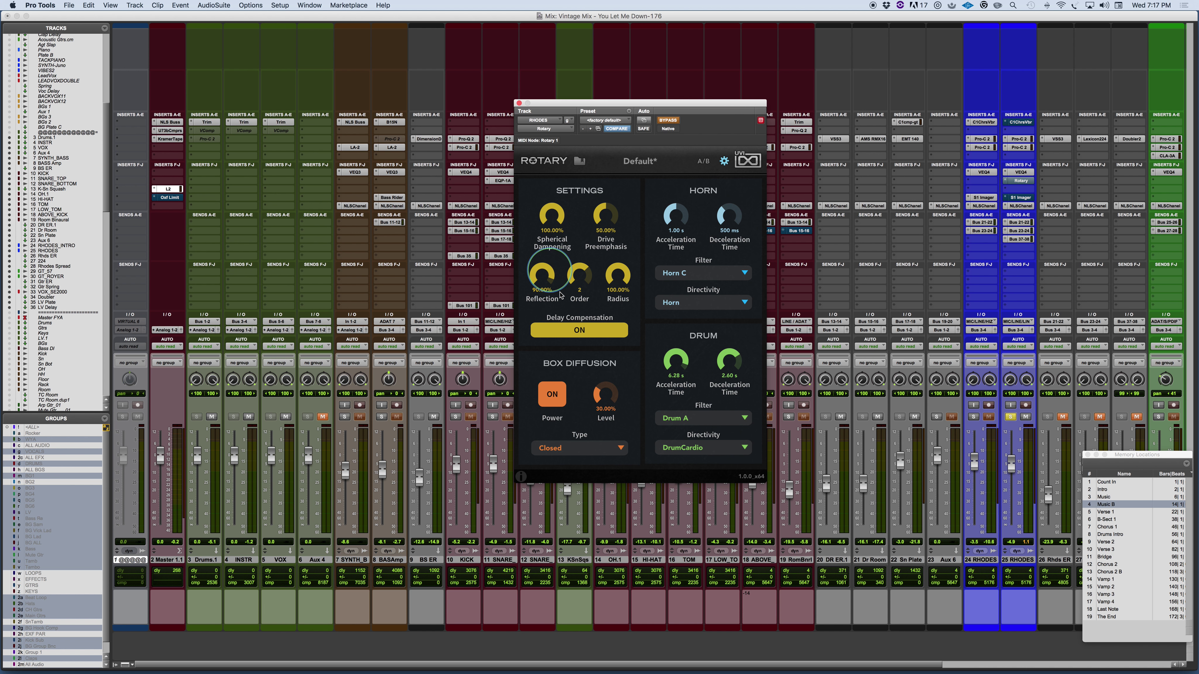
{"action": "left_click_drag", "start_coordinate": [578, 273], "coordinate": [568, 313]}
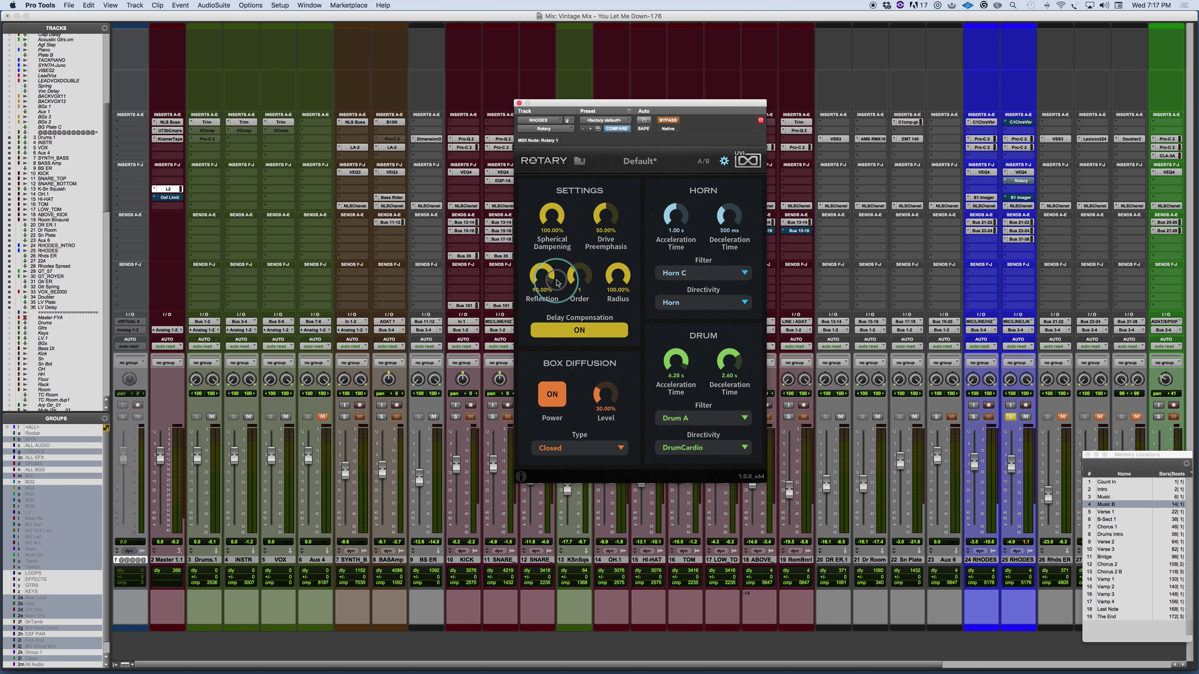
{"action": "mouse_move", "coordinate": [577, 276]}
{"action": "left_mouse_down"}
{"action": "mouse_move", "coordinate": [557, 279]}
{"action": "mouse_move", "coordinate": [561, 246]}
{"action": "mouse_move", "coordinate": [568, 278]}
{"action": "left_mouse_up"}
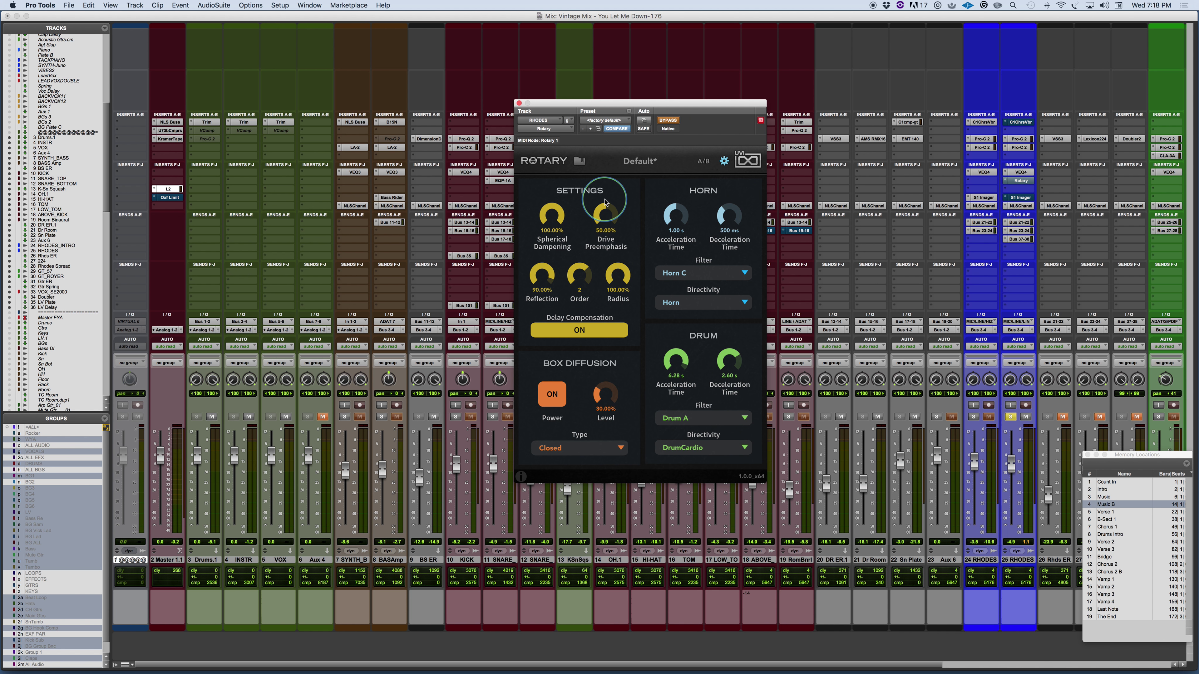
Step: Toggle Delay Compensation off and on twice, leaving it on
{"action": "left_click", "coordinate": [582, 333]}
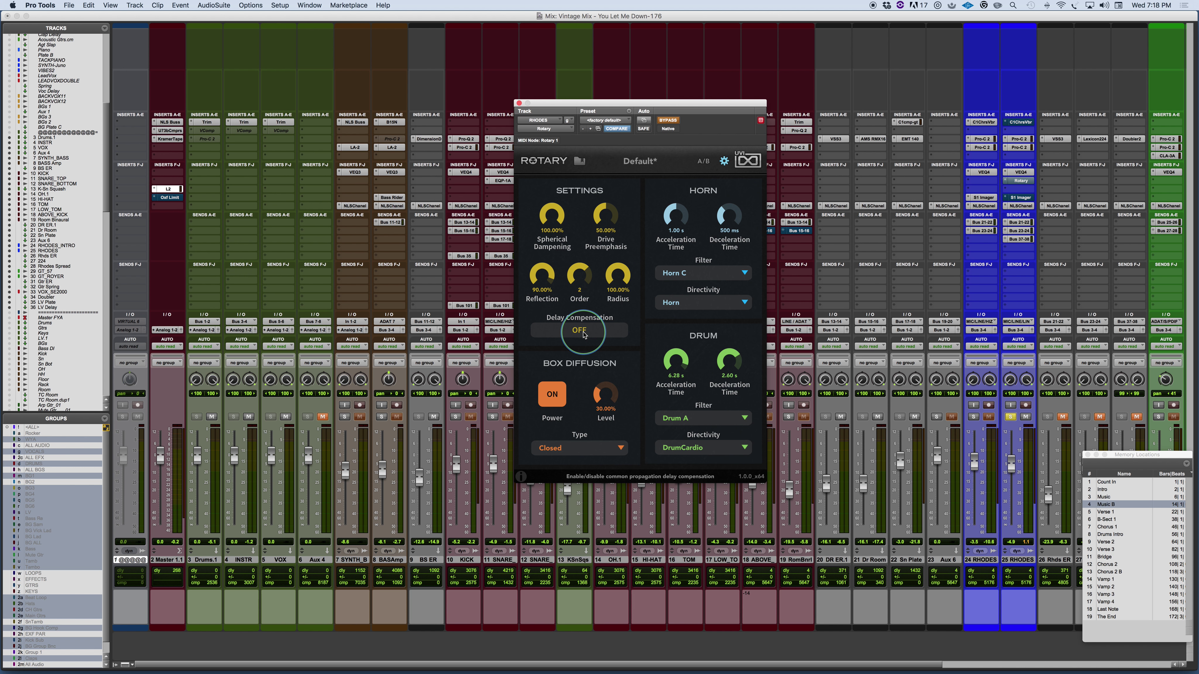
{"action": "left_click", "coordinate": [583, 334]}
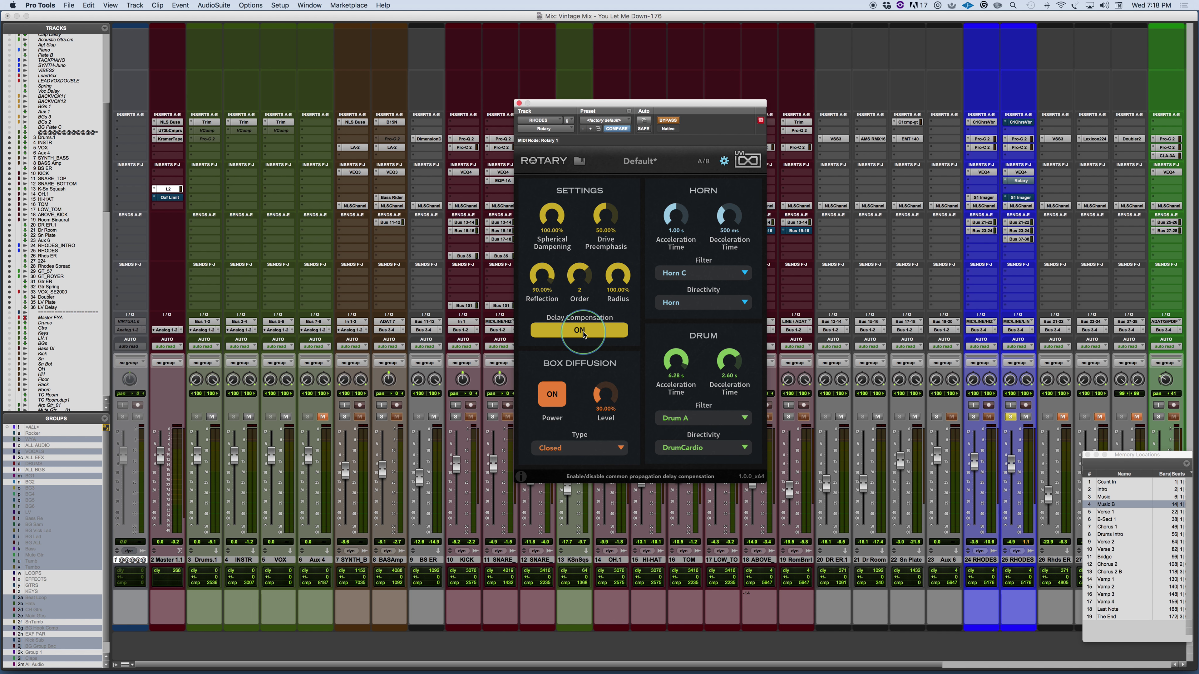
{"action": "left_click", "coordinate": [583, 333]}
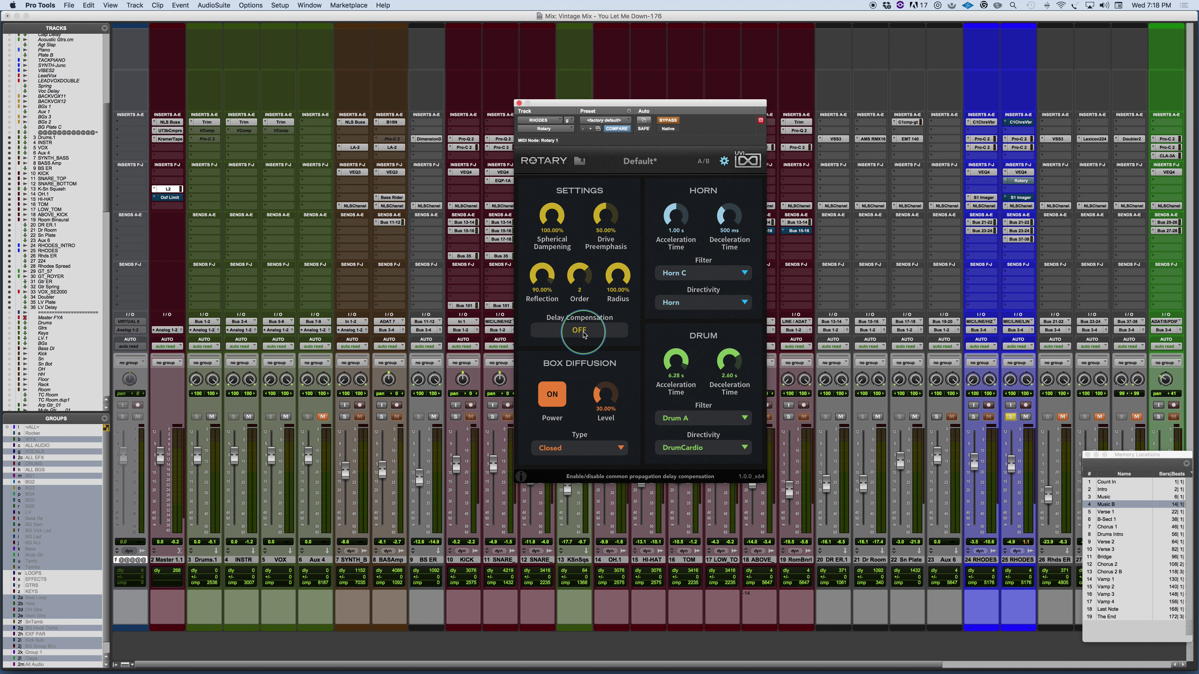
{"action": "left_click", "coordinate": [583, 333]}
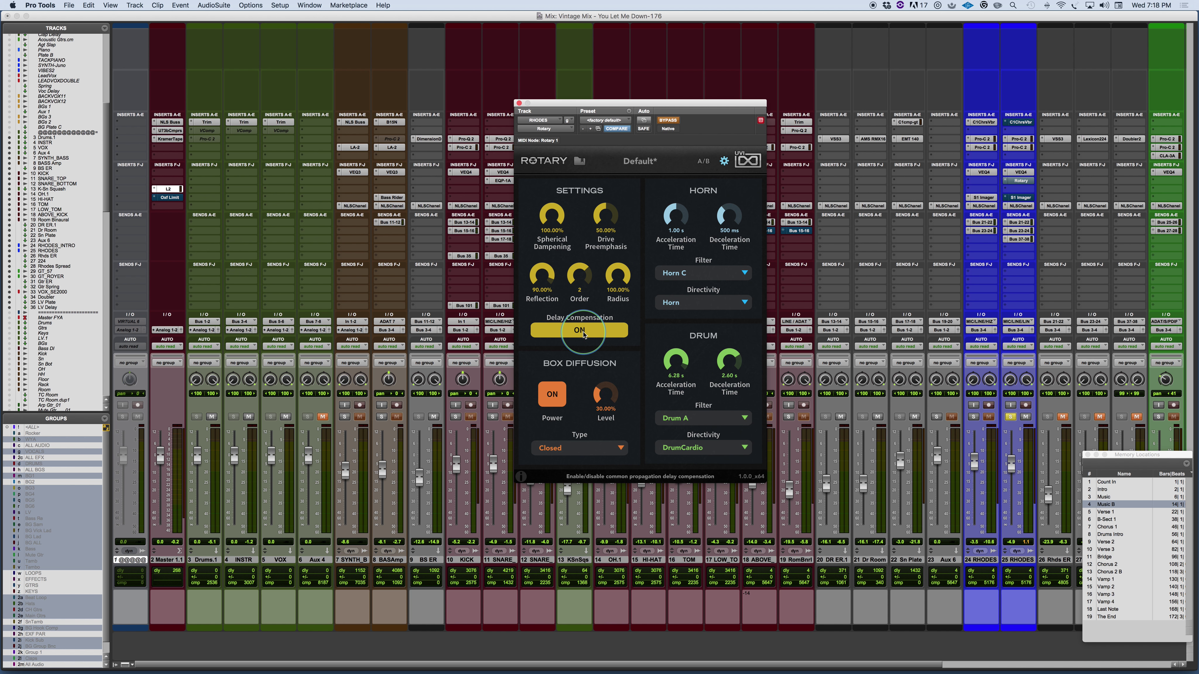
Step: Toggle Box Diffusion off and on, leaving it on, and show the Horn Filter types
{"action": "left_click", "coordinate": [557, 406]}
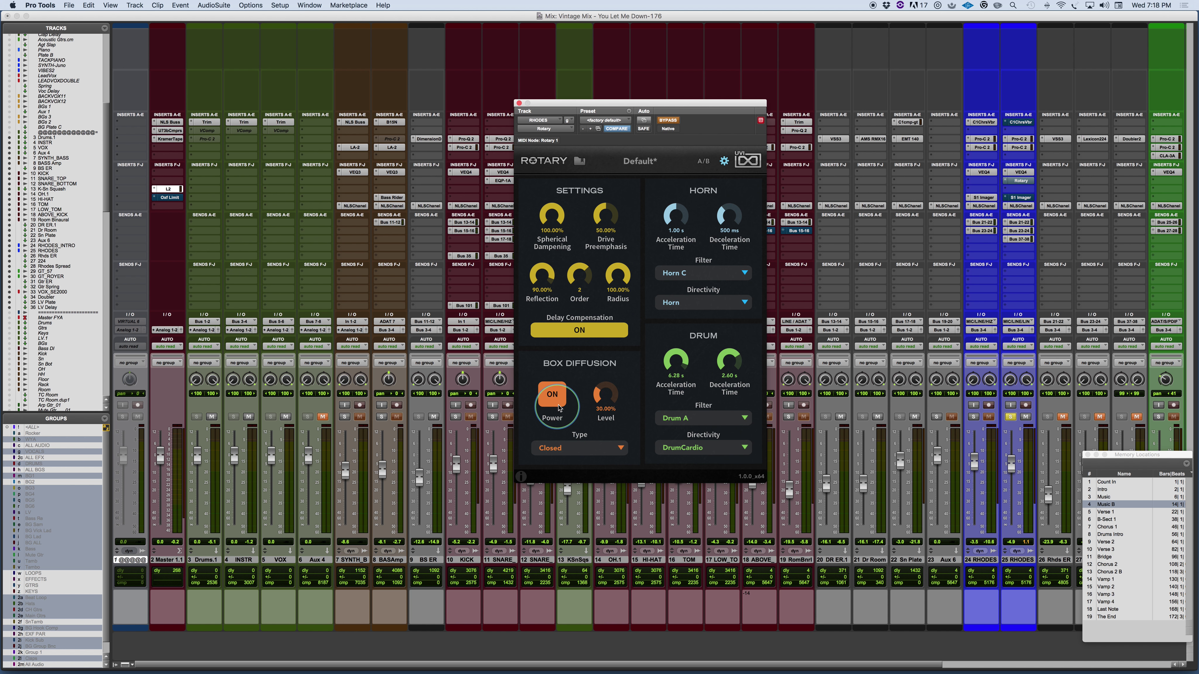
{"action": "left_click", "coordinate": [552, 397]}
{"action": "left_click", "coordinate": [552, 397]}
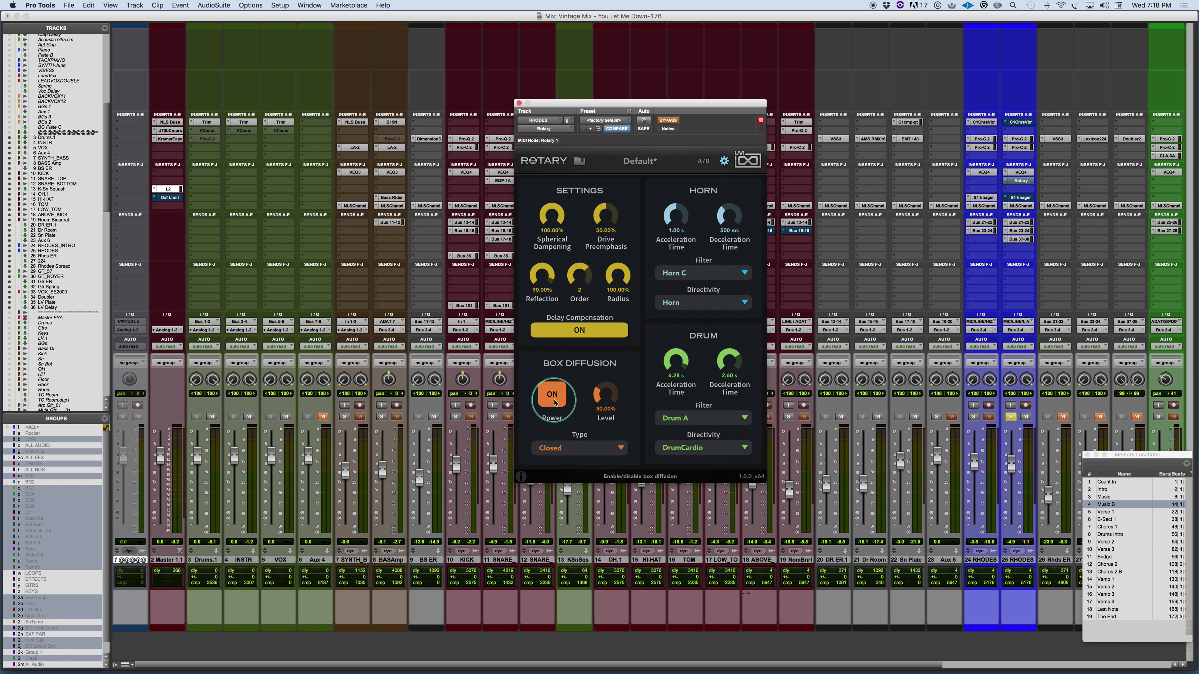
{"action": "left_click", "coordinate": [736, 273]}
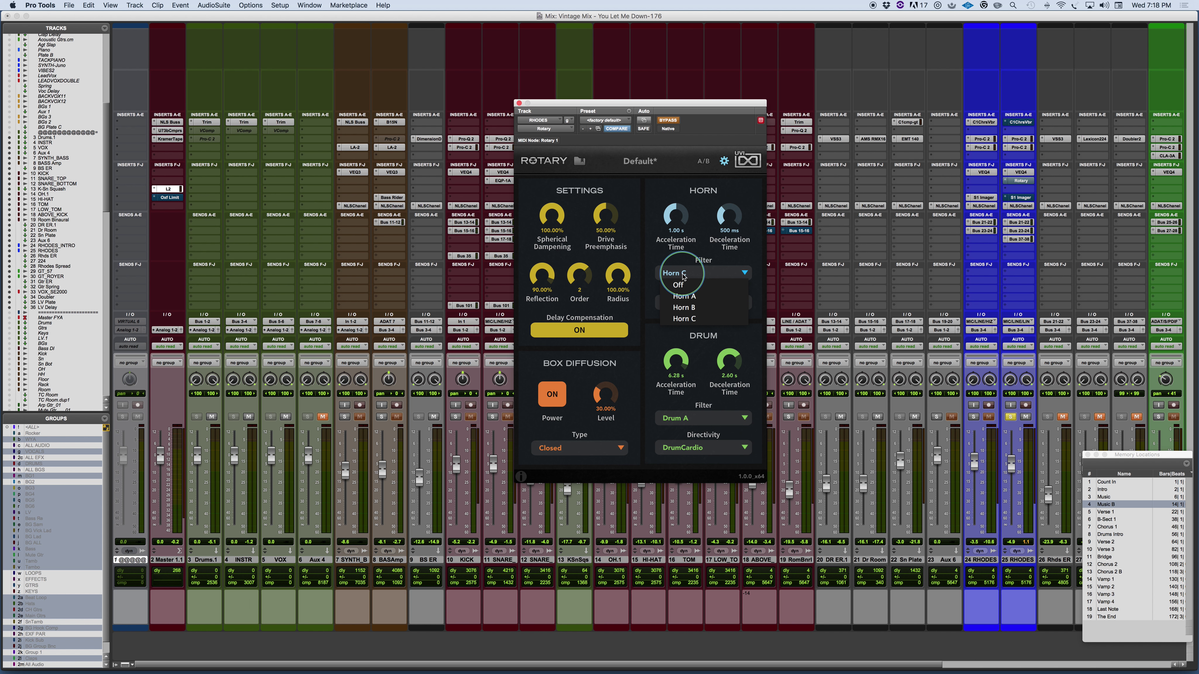
Step: Close the Horn C filter list and inspect Horn and Drum directivity options, keeping DrumCardio
{"action": "left_click", "coordinate": [753, 251]}
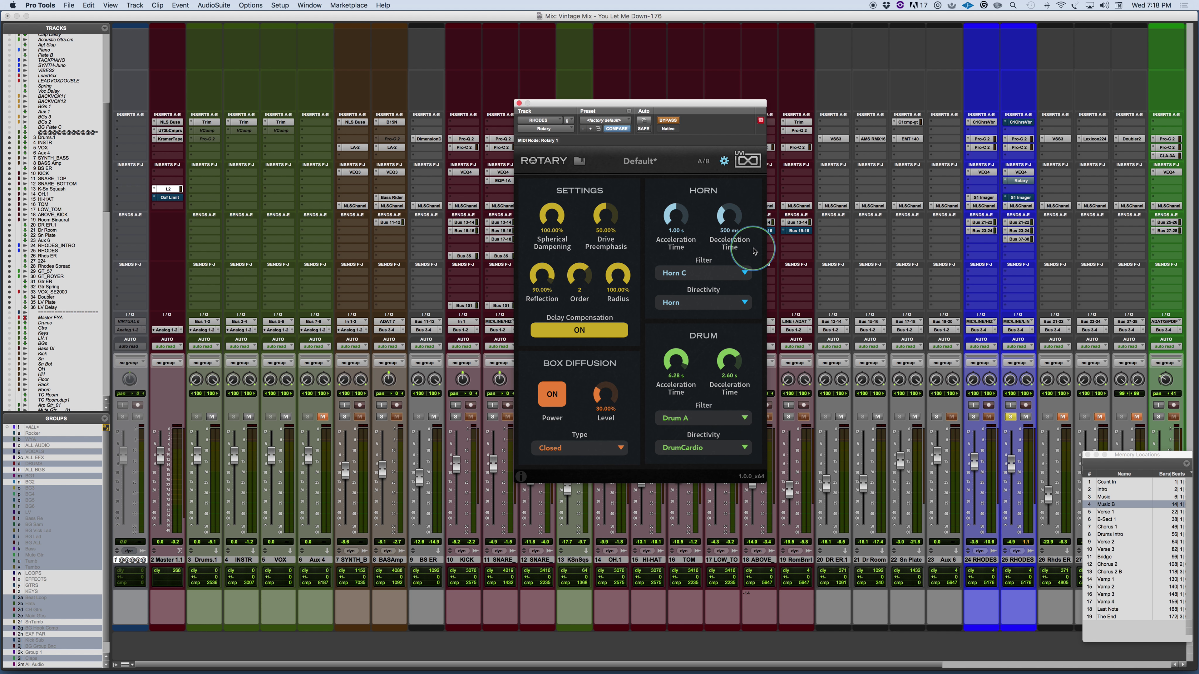
{"action": "left_click", "coordinate": [746, 302]}
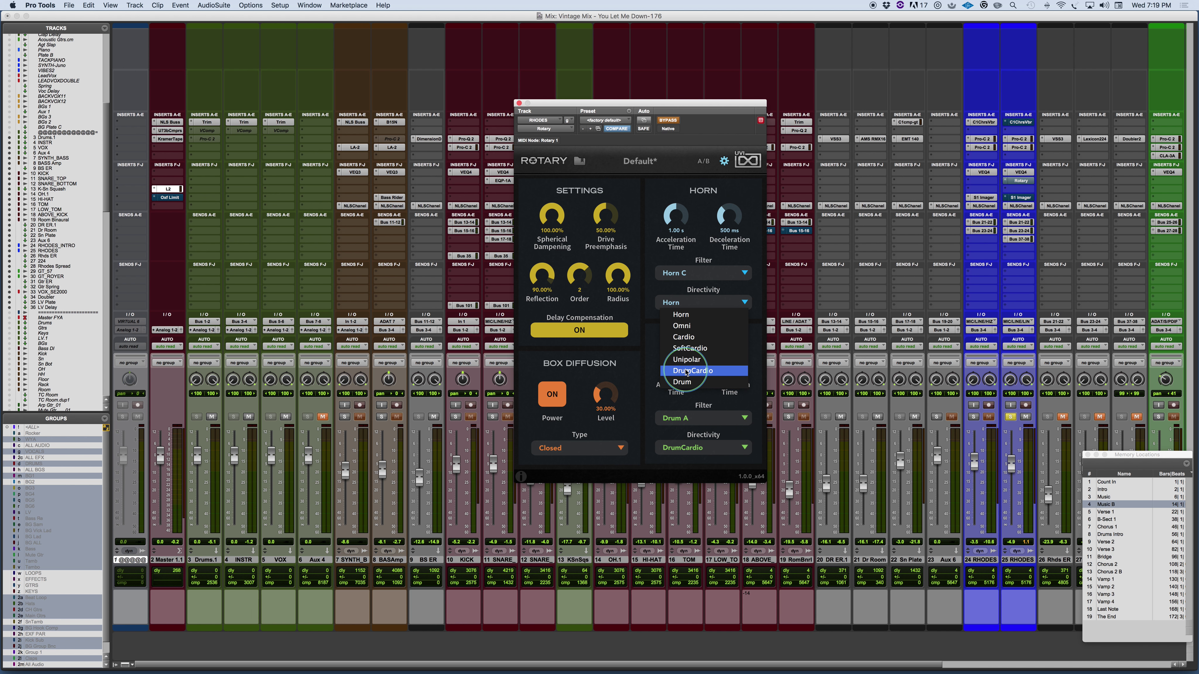
{"action": "left_click", "coordinate": [703, 447]}
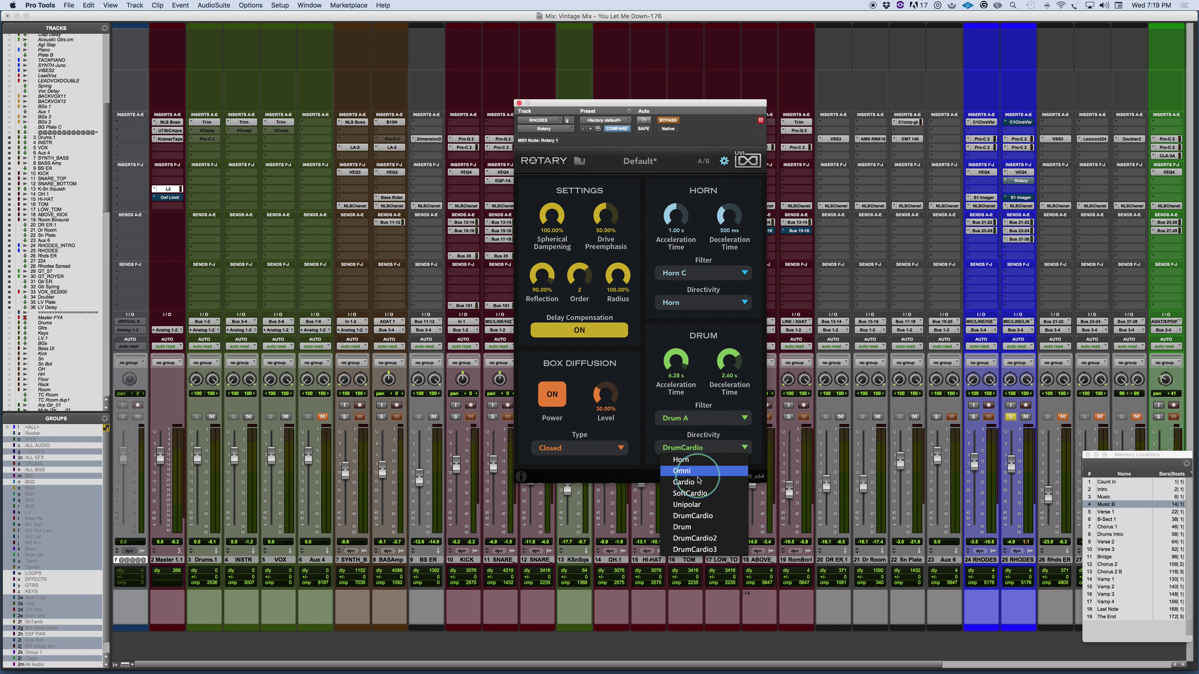
{"action": "left_click", "coordinate": [645, 417]}
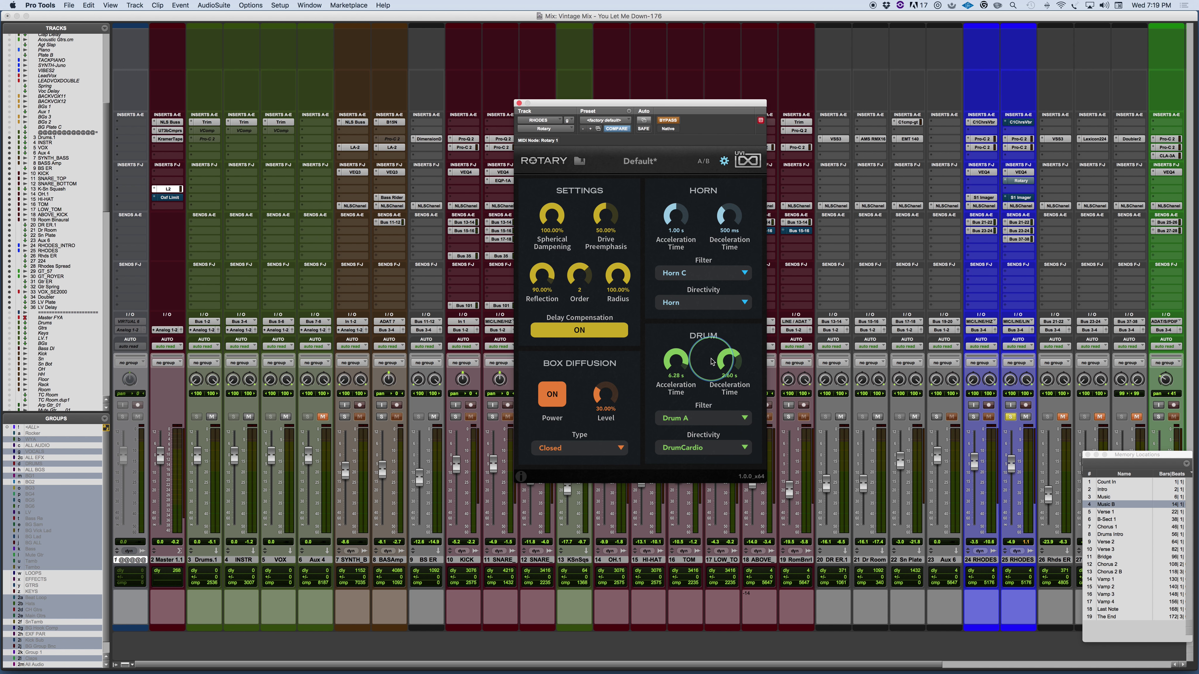
Step: Keep the Default preset selected and go back to the main Rotary speaker view
{"action": "left_click", "coordinate": [647, 161]}
{"action": "mouse_move", "coordinate": [607, 222]}
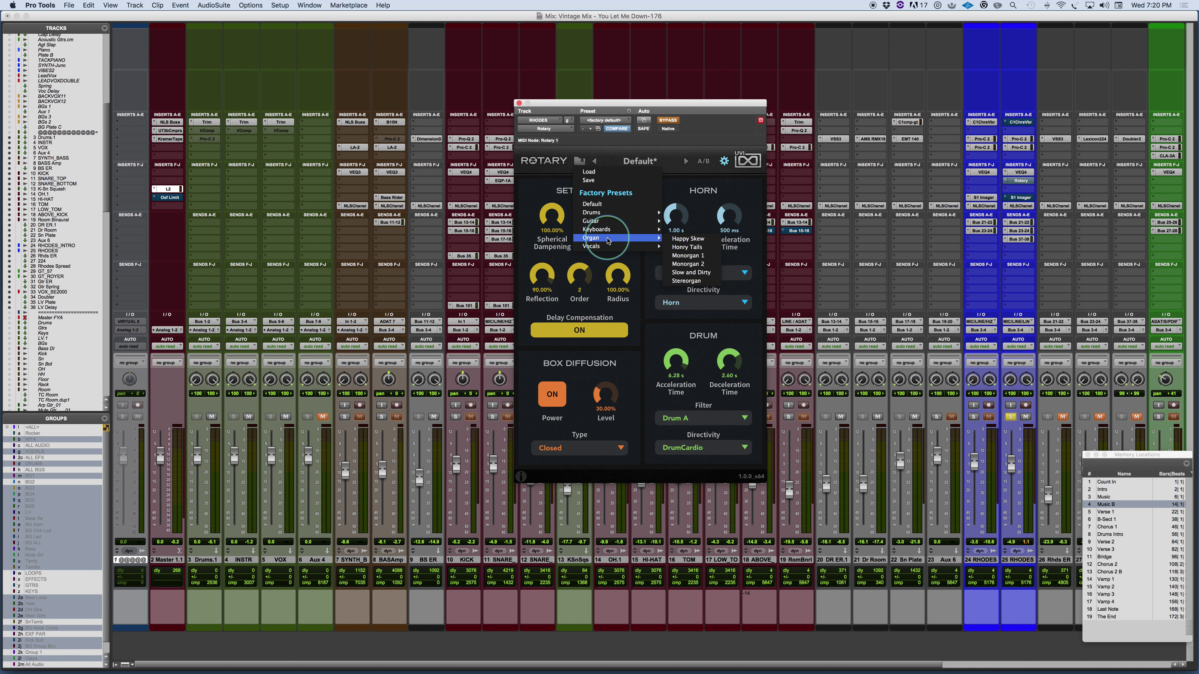
{"action": "left_click", "coordinate": [604, 204]}
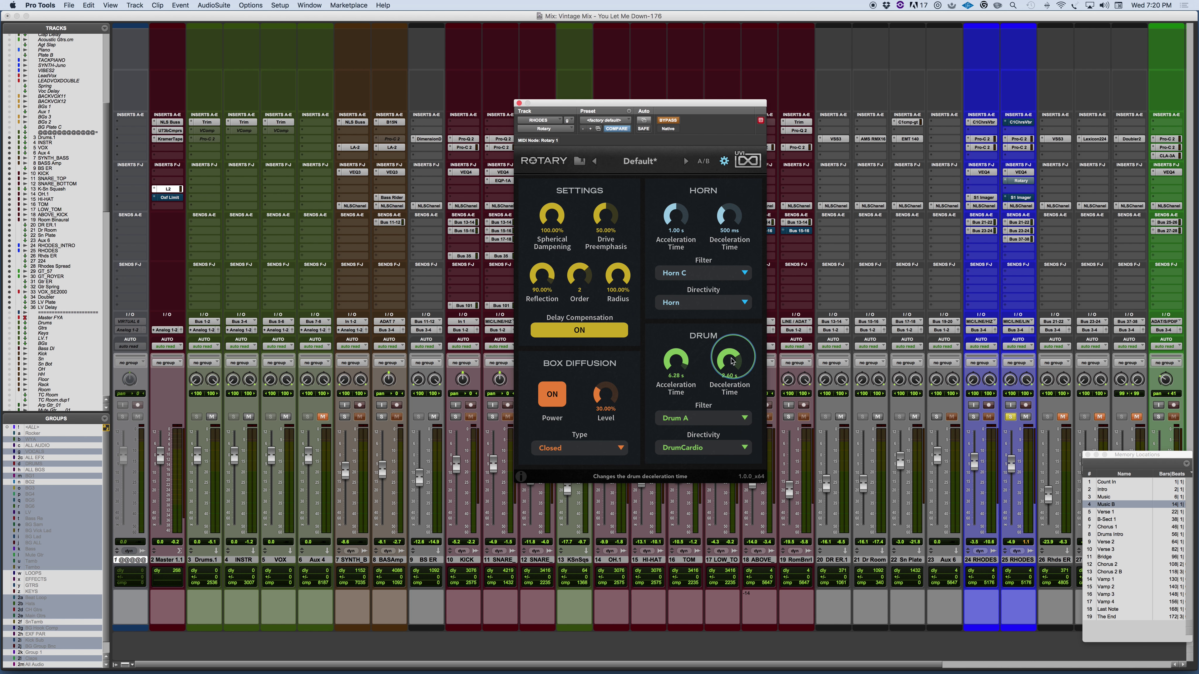
{"action": "left_click", "coordinate": [725, 161]}
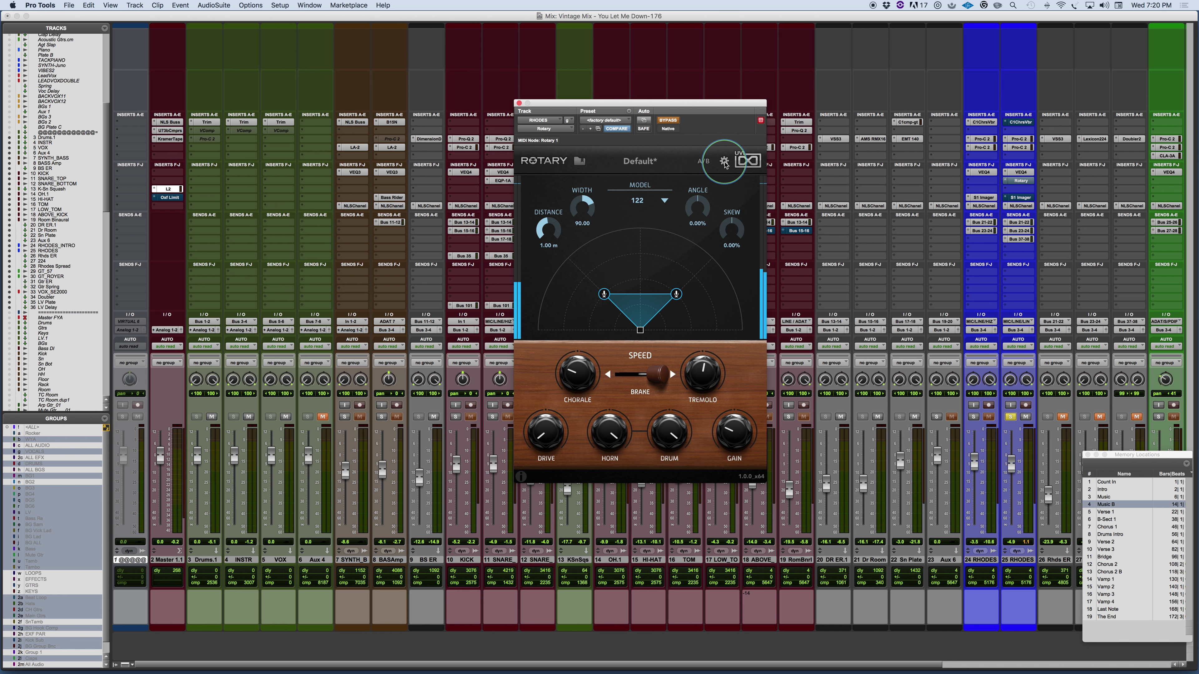
Step: Shift the Rotary speed toward Tremolo, play the song, nudge the RHODES fader up, and un-bypass Rotary
{"action": "left_click", "coordinate": [640, 377]}
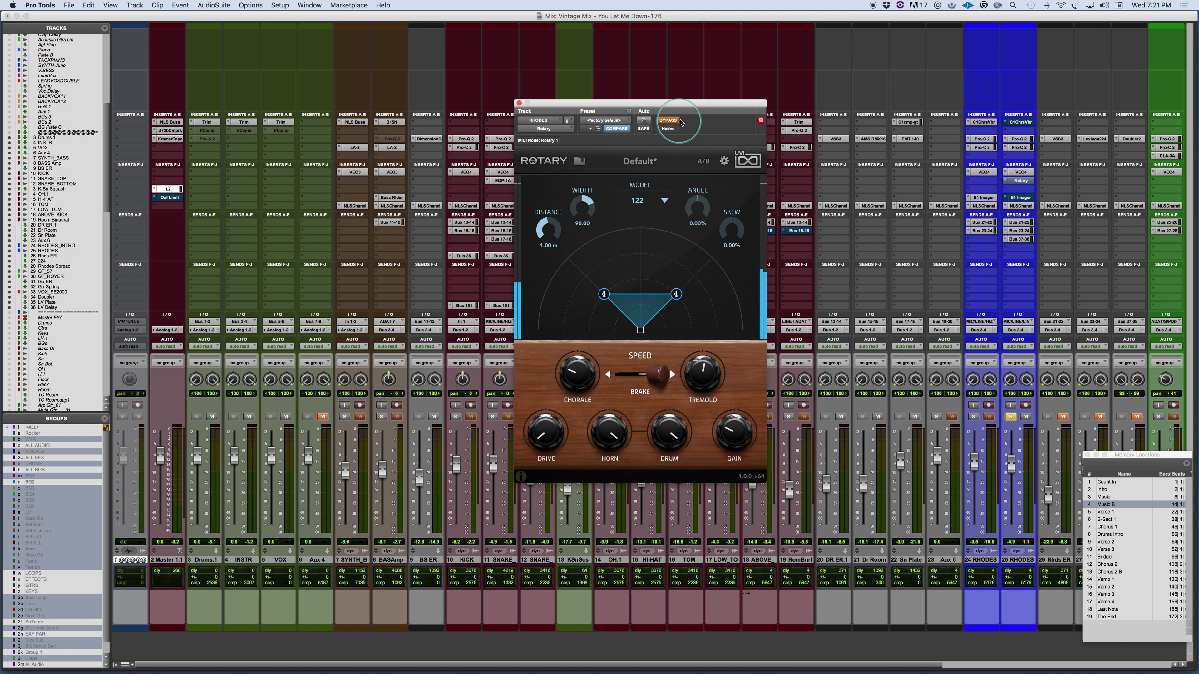
{"action": "left_click_drag", "start_coordinate": [681, 274], "coordinate": [699, 280]}
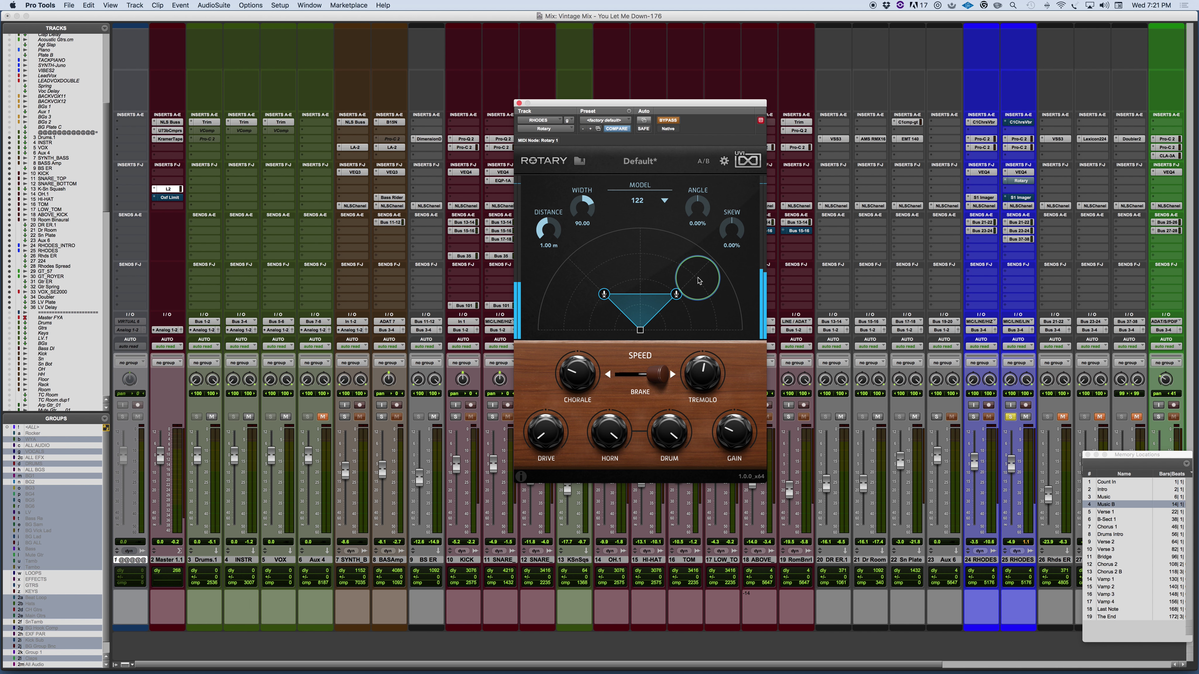
{"action": "key", "text": "space"}
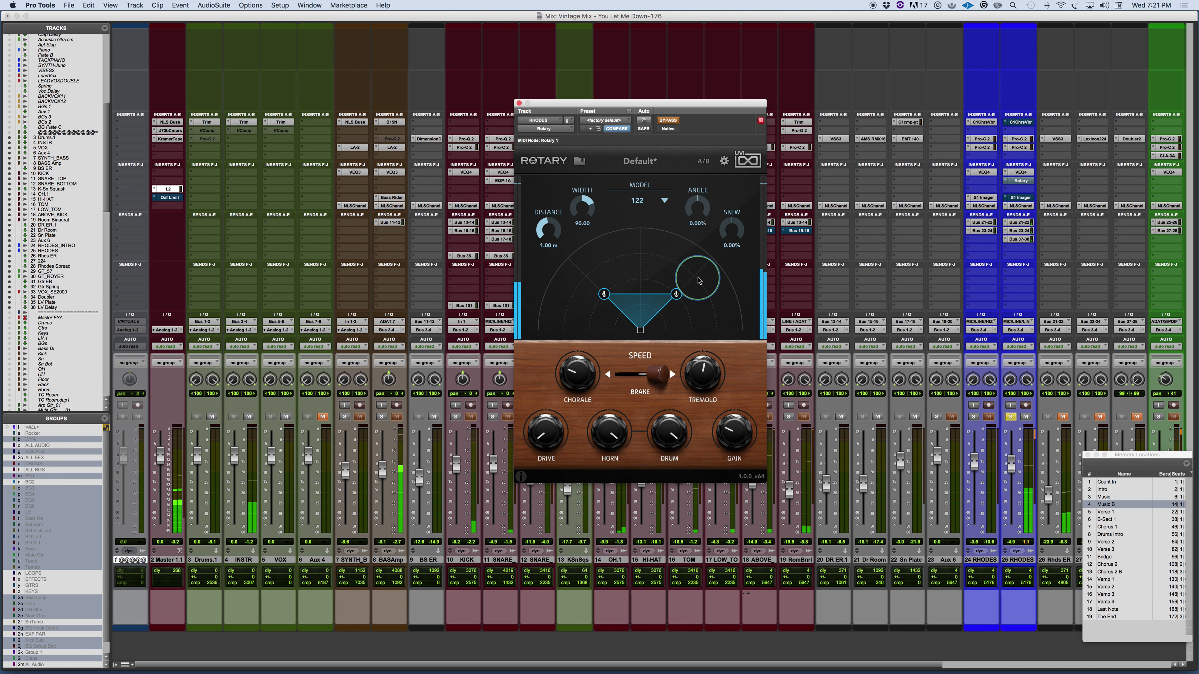
{"action": "left_click_drag", "start_coordinate": [1010, 466], "coordinate": [1010, 462]}
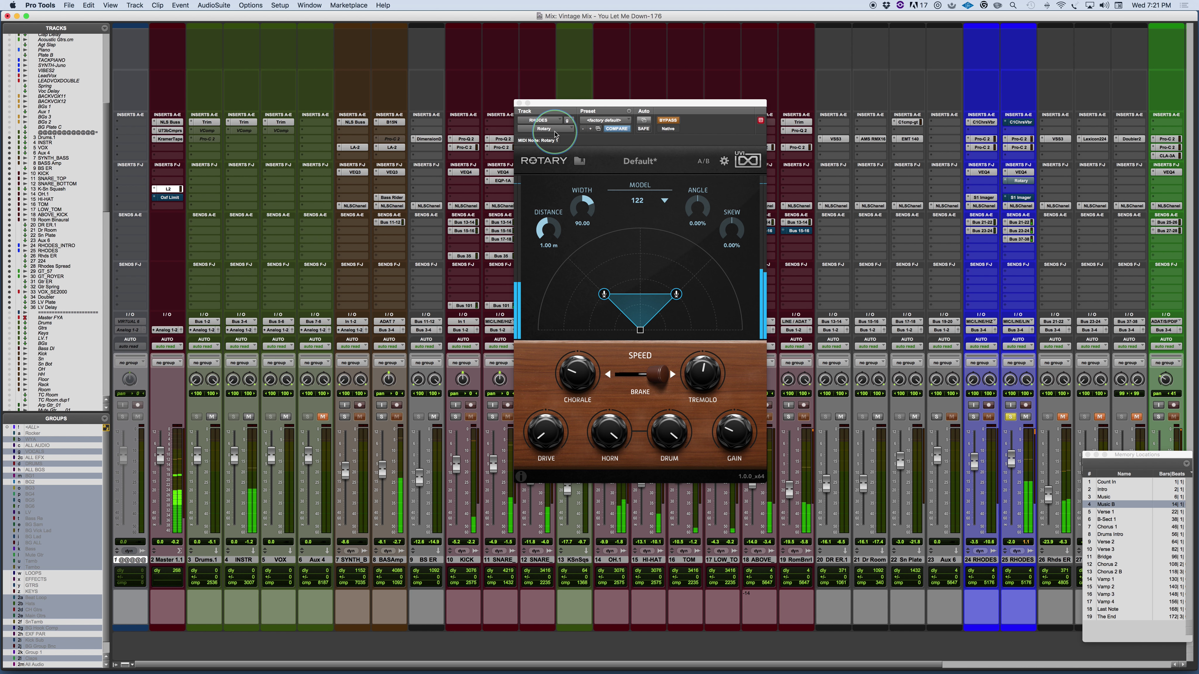
{"action": "left_click", "coordinate": [669, 121]}
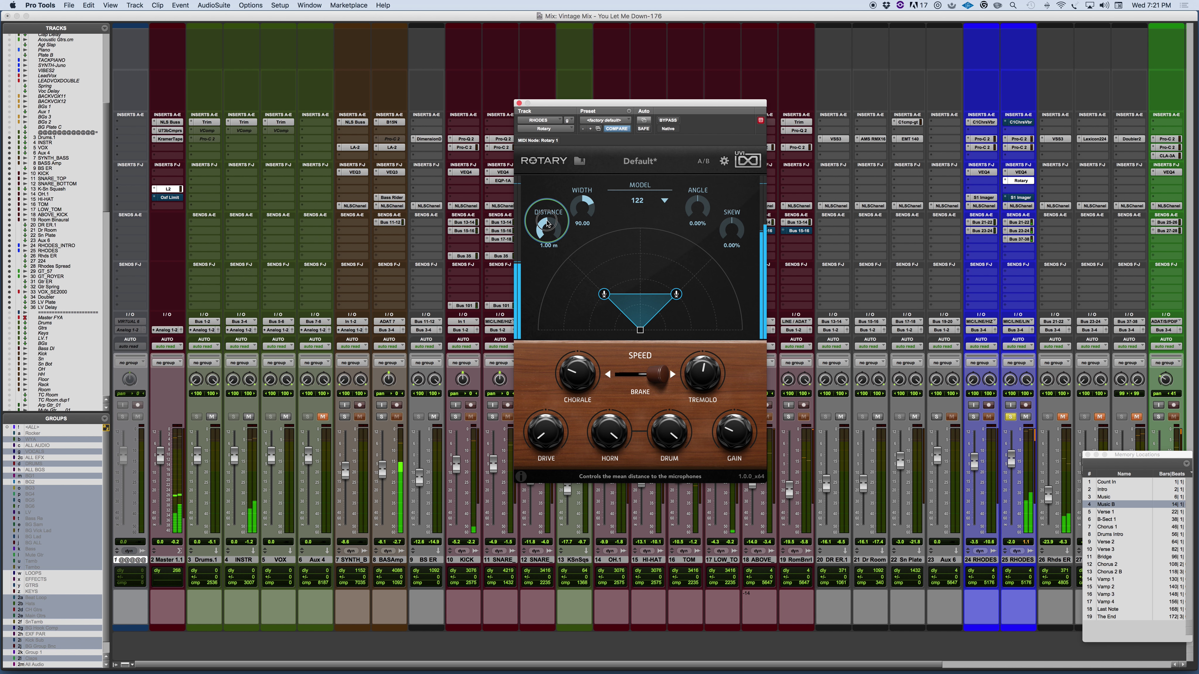
Step: Sweep the Rotary mic Distance in and out, settling it at 0.51 m
{"action": "left_click_drag", "start_coordinate": [548, 225], "coordinate": [542, 278]}
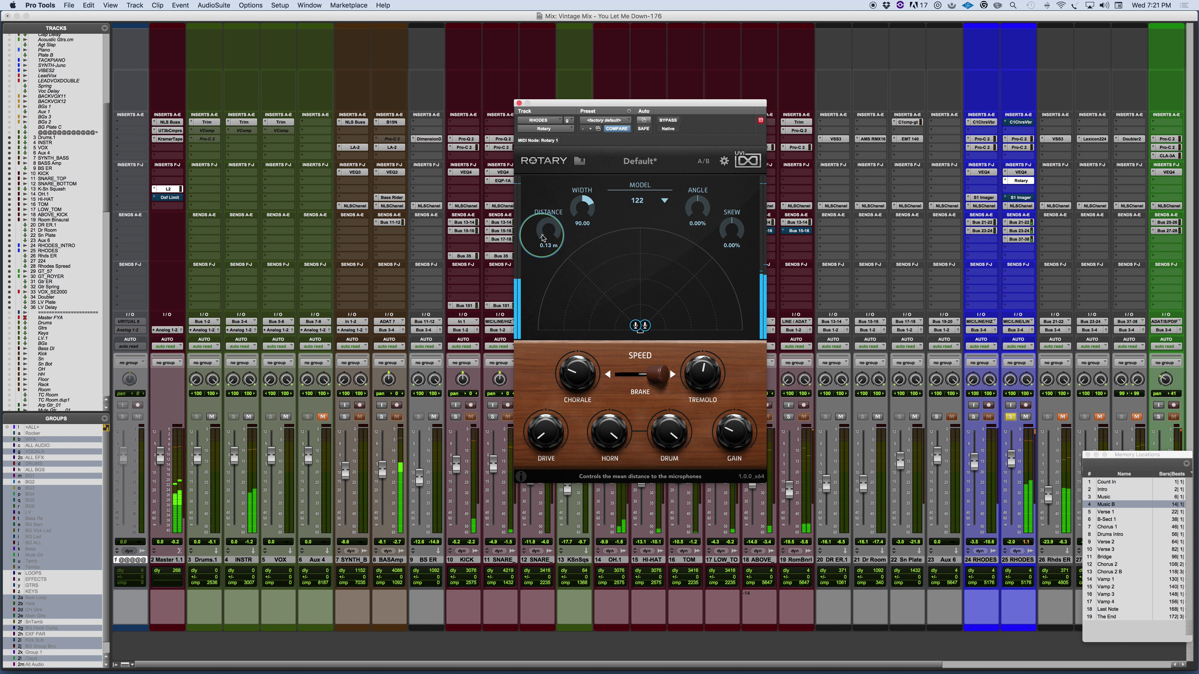
{"action": "left_click_drag", "start_coordinate": [542, 239], "coordinate": [537, 314]}
{"action": "mouse_move", "coordinate": [581, 195]}
{"action": "left_mouse_down"}
{"action": "mouse_move", "coordinate": [579, 155]}
{"action": "mouse_move", "coordinate": [567, 292]}
{"action": "mouse_move", "coordinate": [579, 190]}
{"action": "mouse_move", "coordinate": [581, 205]}
{"action": "left_mouse_up"}
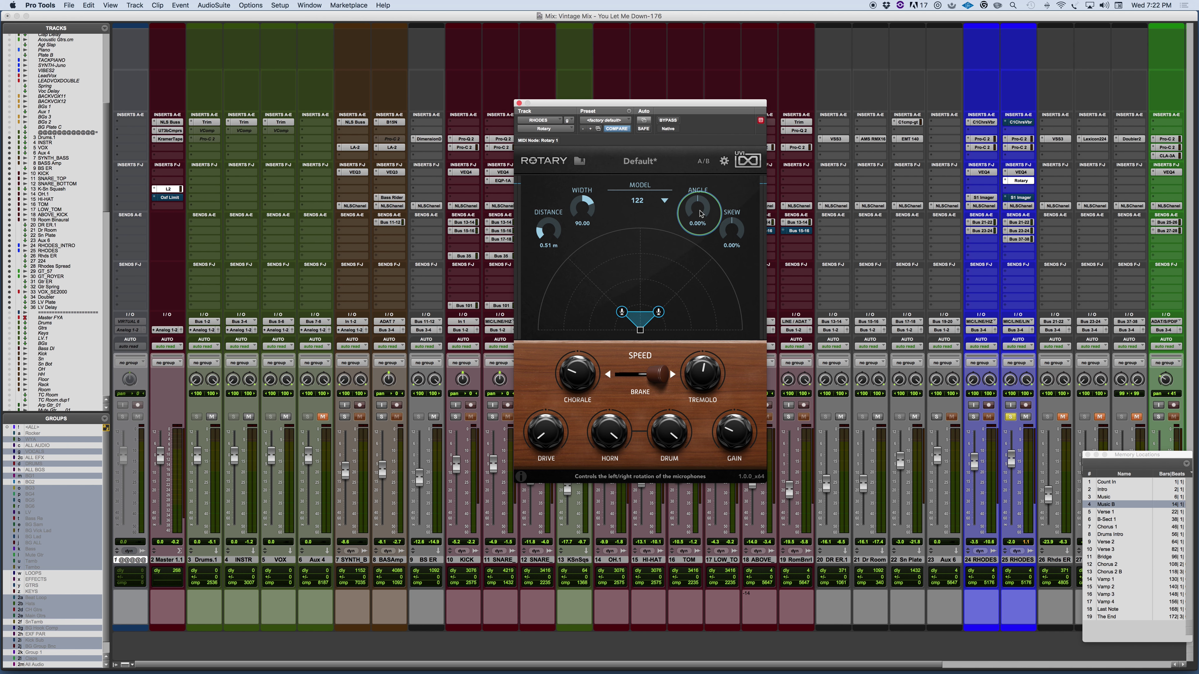
{"action": "left_click_drag", "start_coordinate": [699, 208], "coordinate": [679, 351]}
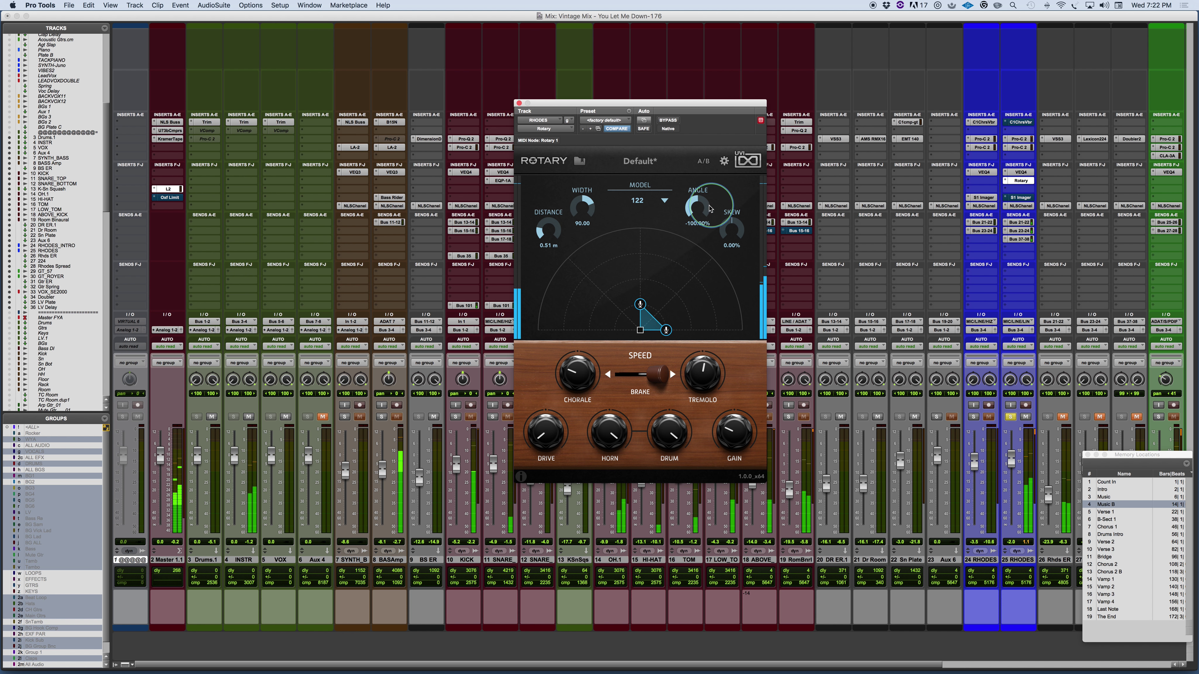
{"action": "double_click", "coordinate": [696, 208]}
{"action": "left_click", "coordinate": [696, 208], "text": "alt"}
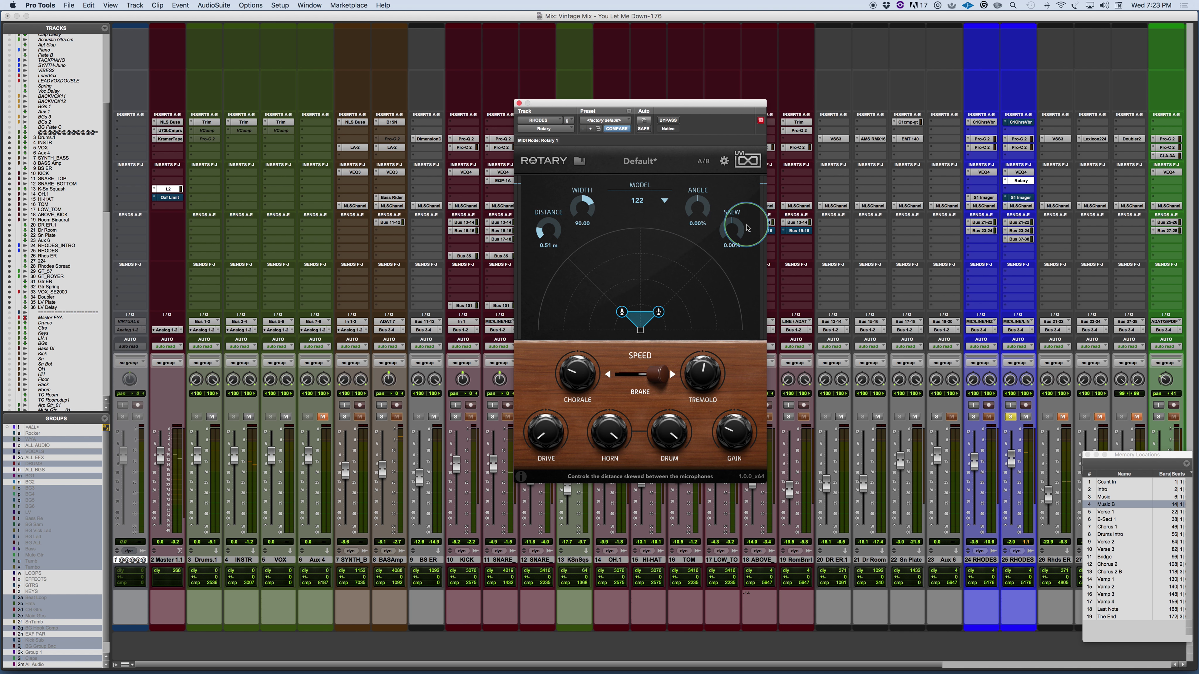
{"action": "mouse_move", "coordinate": [730, 230]}
{"action": "left_mouse_down"}
{"action": "mouse_move", "coordinate": [729, 218]}
{"action": "mouse_move", "coordinate": [721, 276]}
{"action": "mouse_move", "coordinate": [715, 243]}
{"action": "mouse_move", "coordinate": [730, 210]}
{"action": "left_mouse_up"}
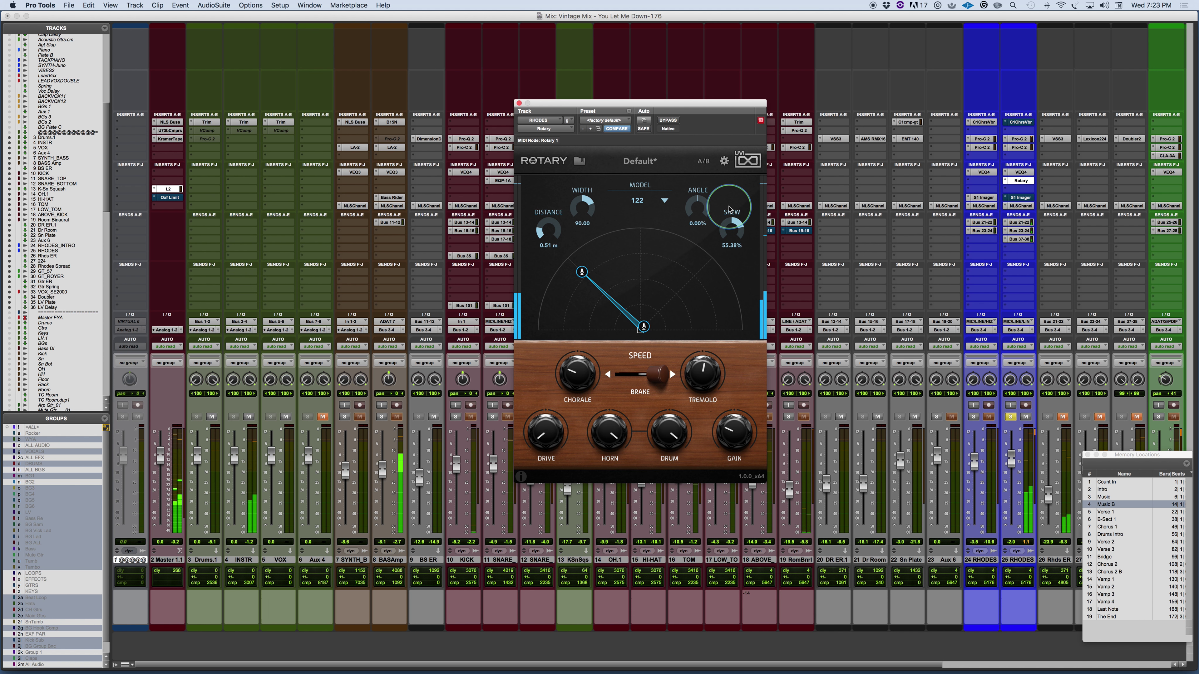
{"action": "double_click", "coordinate": [729, 209]}
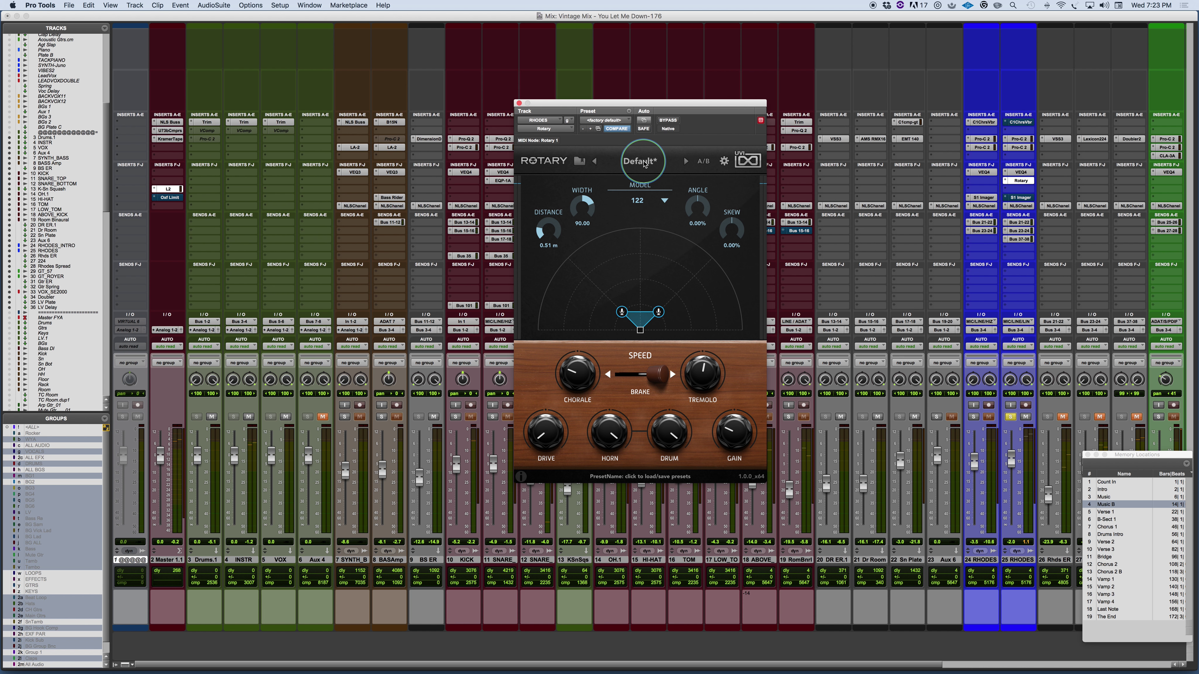
Step: Load the Default factory preset, raise the mic angle, and switch the rotor speed to Chorale
{"action": "left_click", "coordinate": [645, 163]}
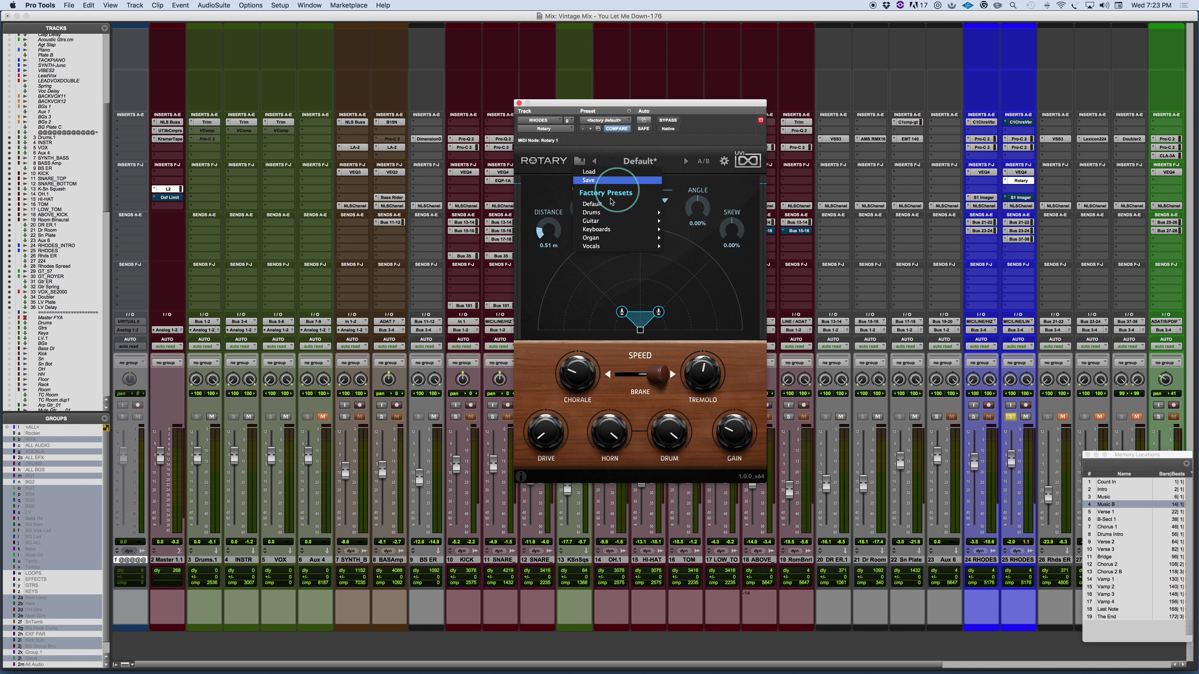
{"action": "left_click", "coordinate": [592, 203]}
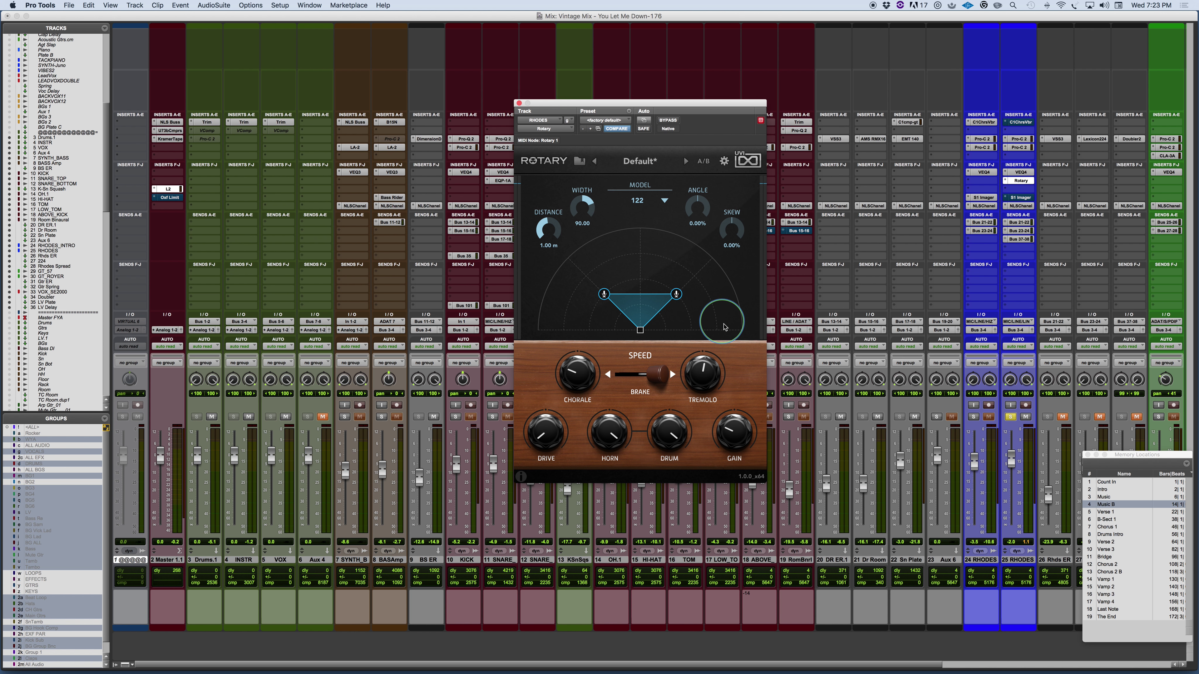
{"action": "left_click_drag", "start_coordinate": [725, 327], "coordinate": [688, 246]}
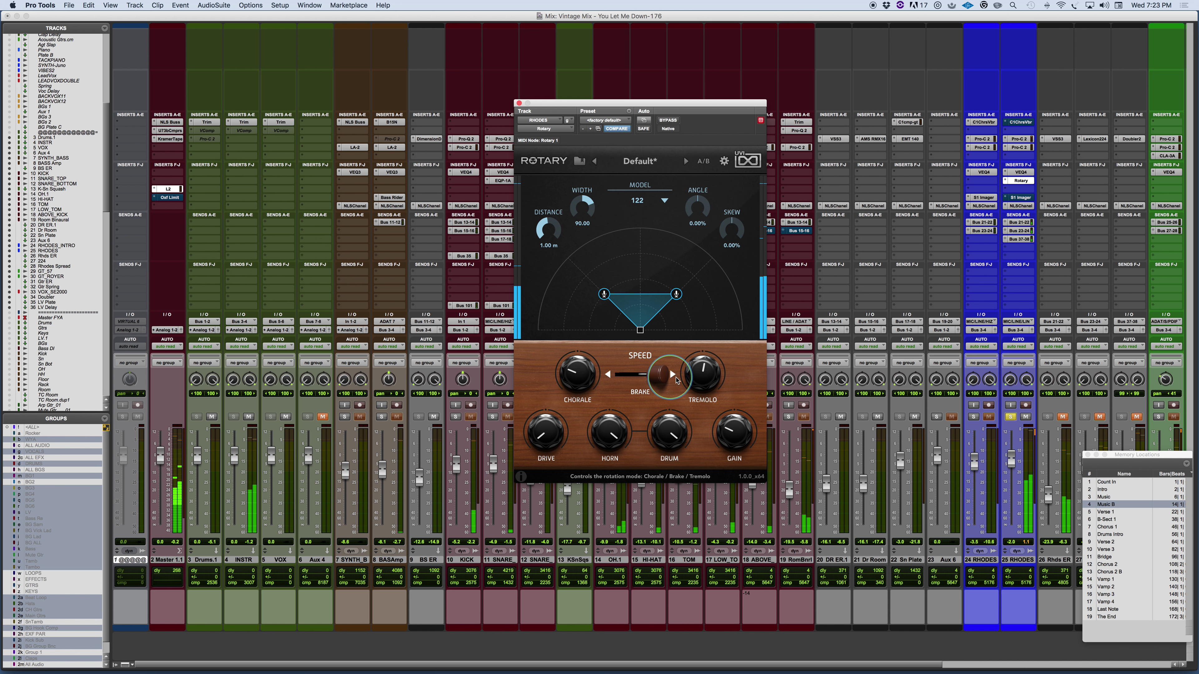
{"action": "left_click_drag", "start_coordinate": [662, 375], "coordinate": [502, 377]}
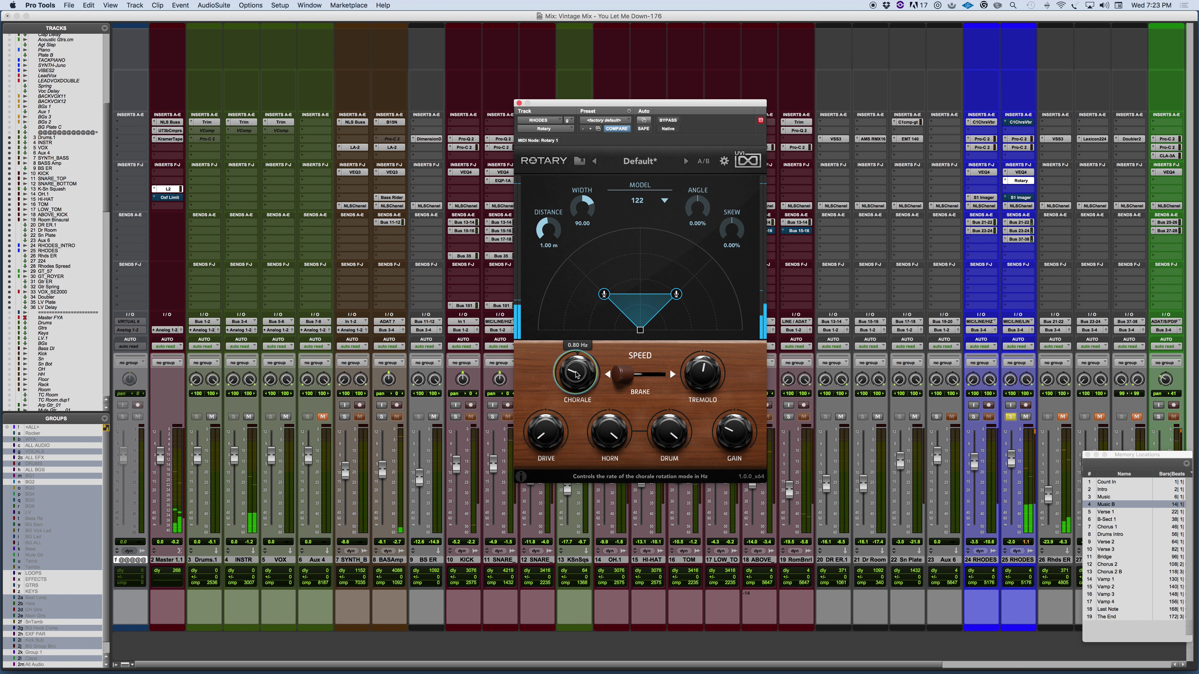
Step: Sweep the Chorale rate down, then raise it past 1.90 Hz to about 2.87 Hz
{"action": "left_click_drag", "start_coordinate": [576, 373], "coordinate": [572, 420]}
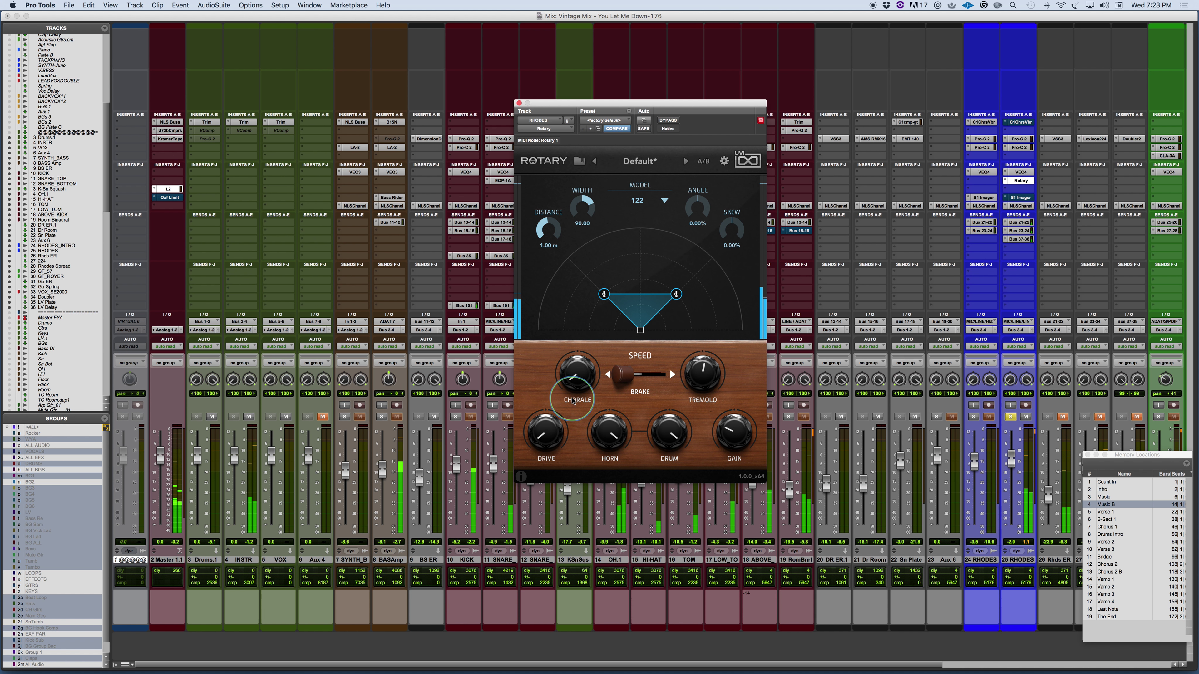
{"action": "mouse_move", "coordinate": [576, 390]}
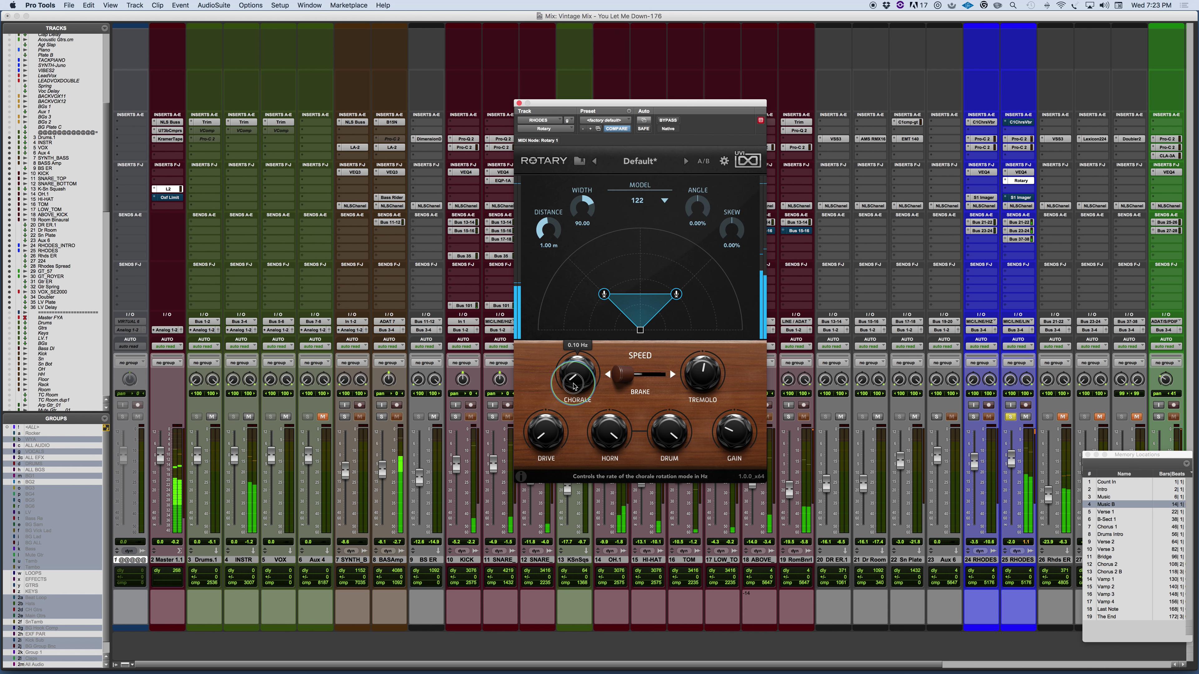
{"action": "left_click_drag", "start_coordinate": [573, 386], "coordinate": [565, 314]}
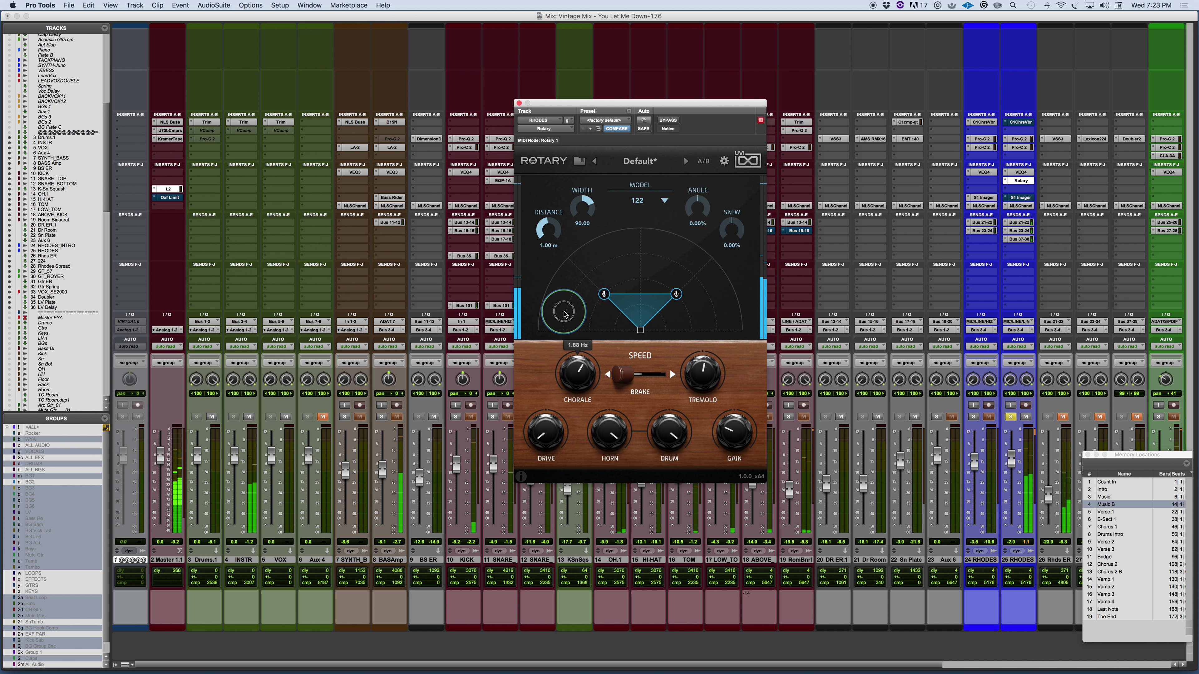
{"action": "left_click_drag", "start_coordinate": [564, 313], "coordinate": [565, 313]}
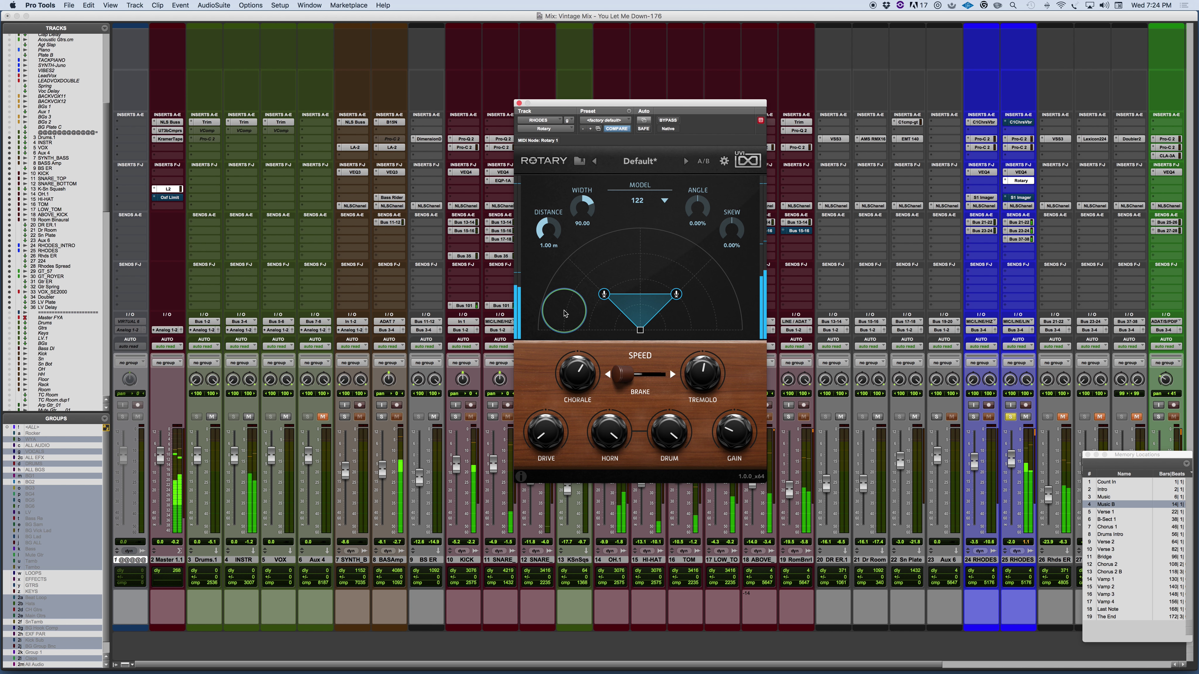
{"action": "mouse_move", "coordinate": [573, 378]}
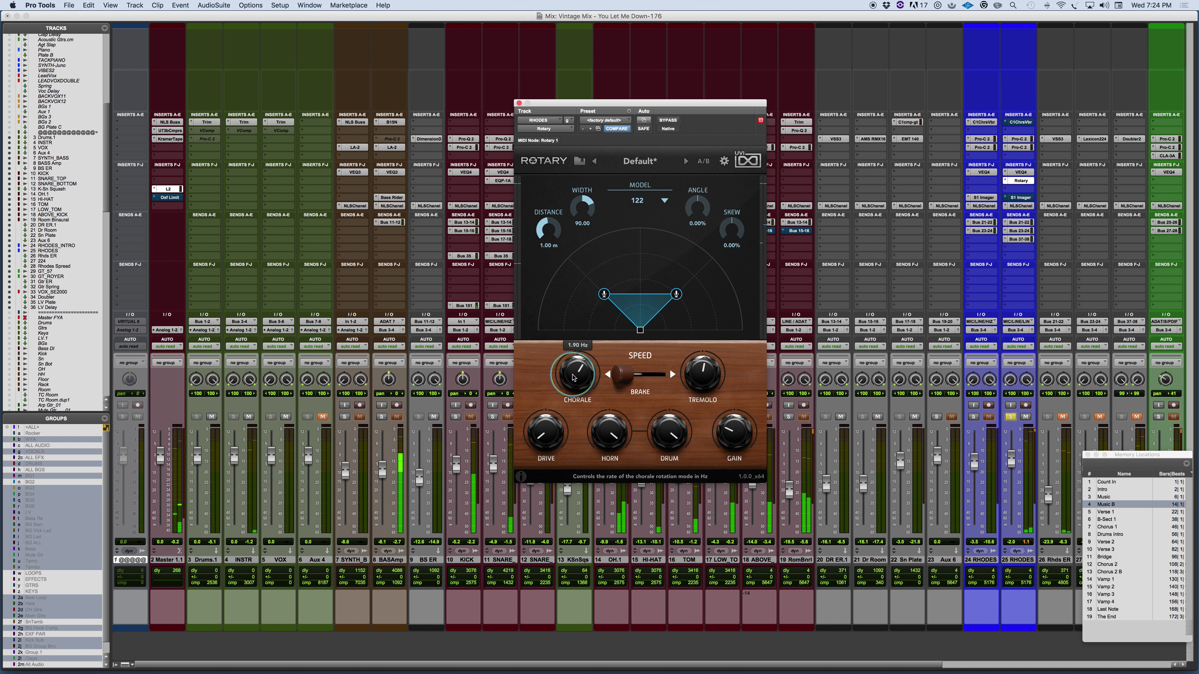
{"action": "left_click_drag", "start_coordinate": [573, 378], "coordinate": [584, 311]}
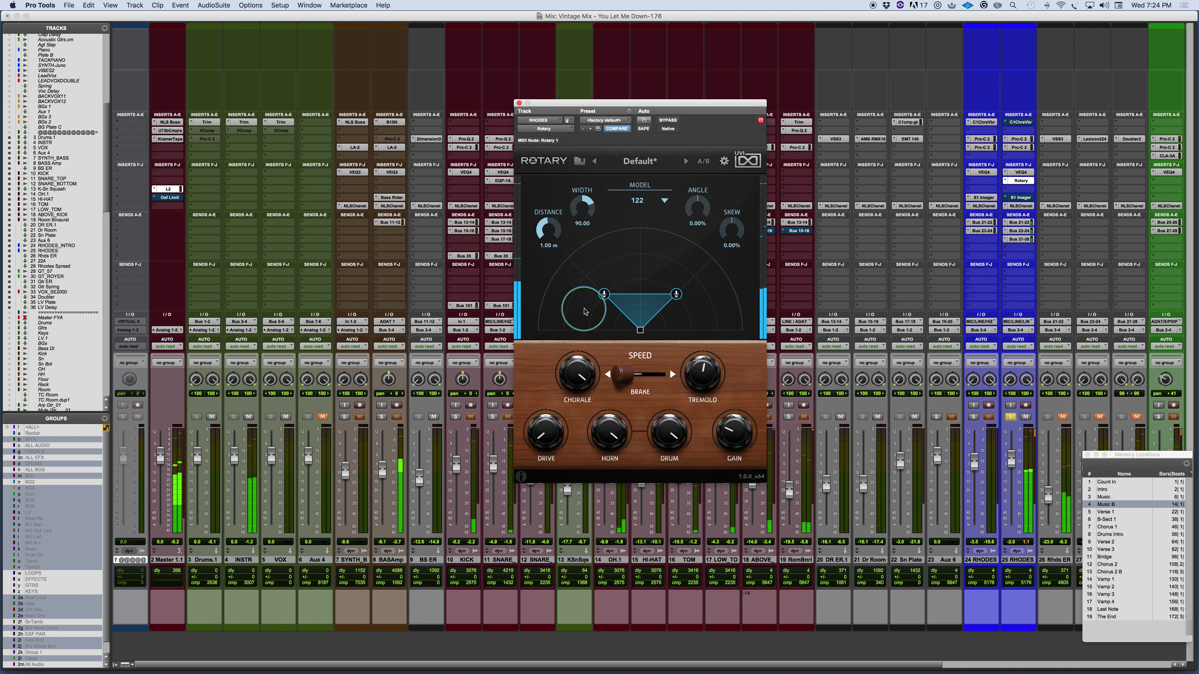
Step: Switch the rotor to Tremolo and sweep the Tremolo rate as high as 10.00 Hz
{"action": "left_click_drag", "start_coordinate": [623, 374], "coordinate": [670, 471]}
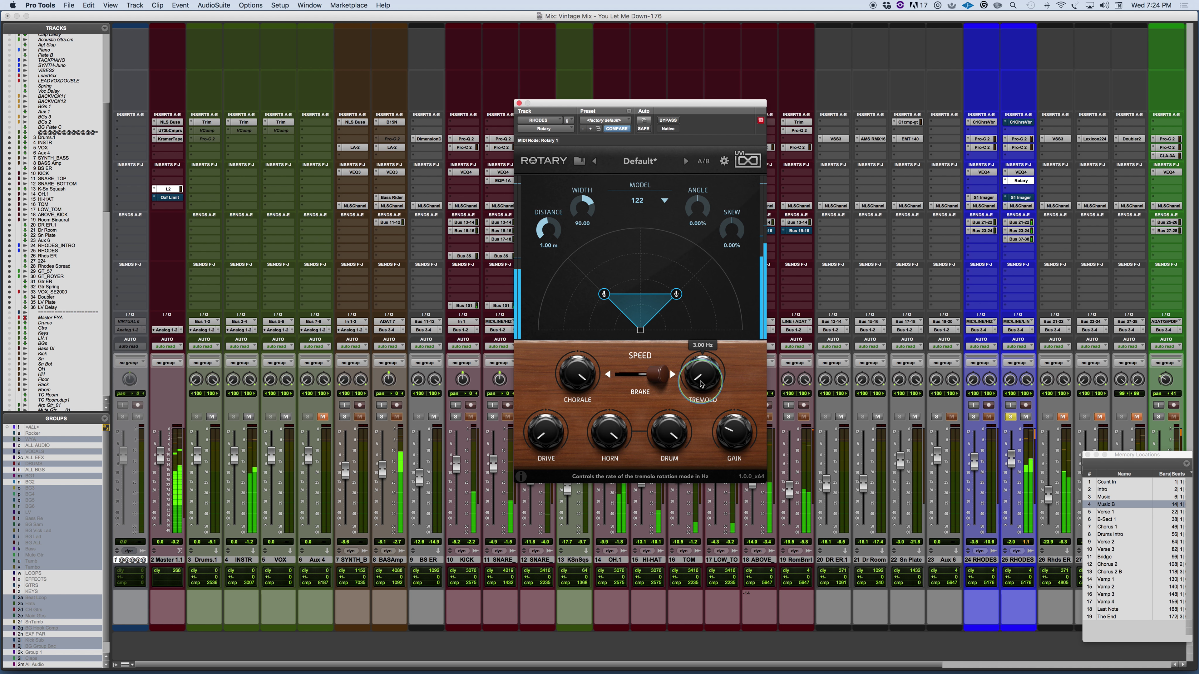
{"action": "left_click_drag", "start_coordinate": [701, 384], "coordinate": [690, 289]}
{"action": "left_click_drag", "start_coordinate": [694, 378], "coordinate": [698, 440]}
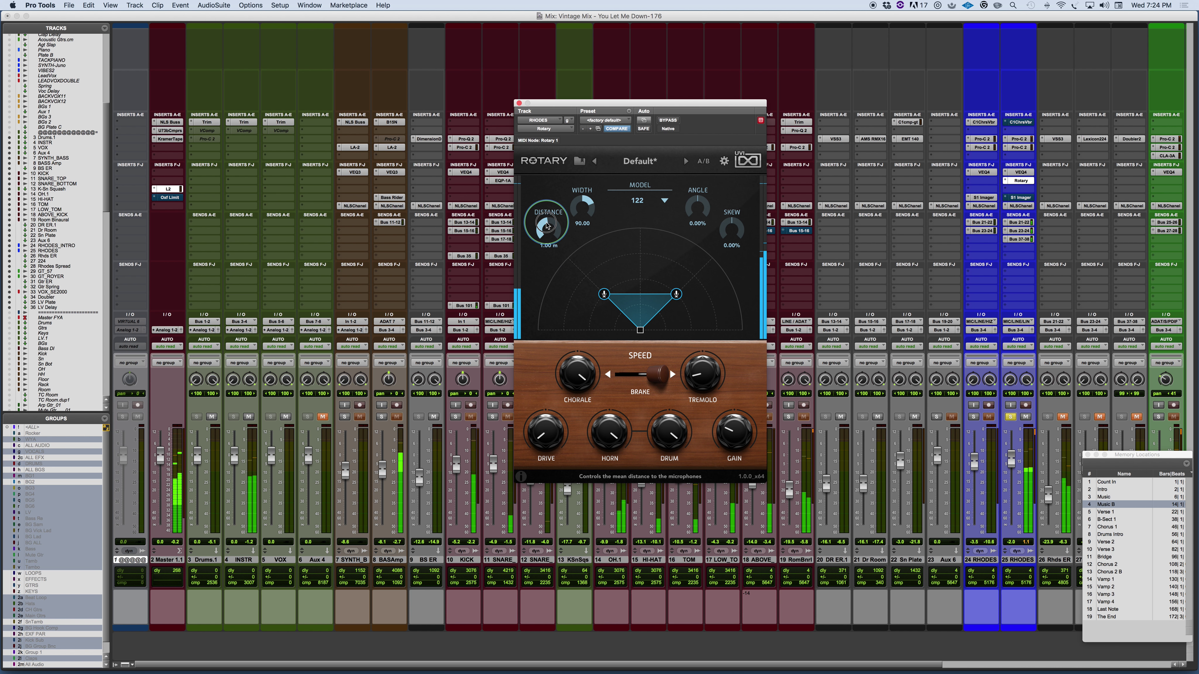
Step: Set mic Distance to 0.73 m, return to Chorale speed, and lower the Horn level to about -3 dB
{"action": "left_click_drag", "start_coordinate": [546, 226], "coordinate": [546, 261]}
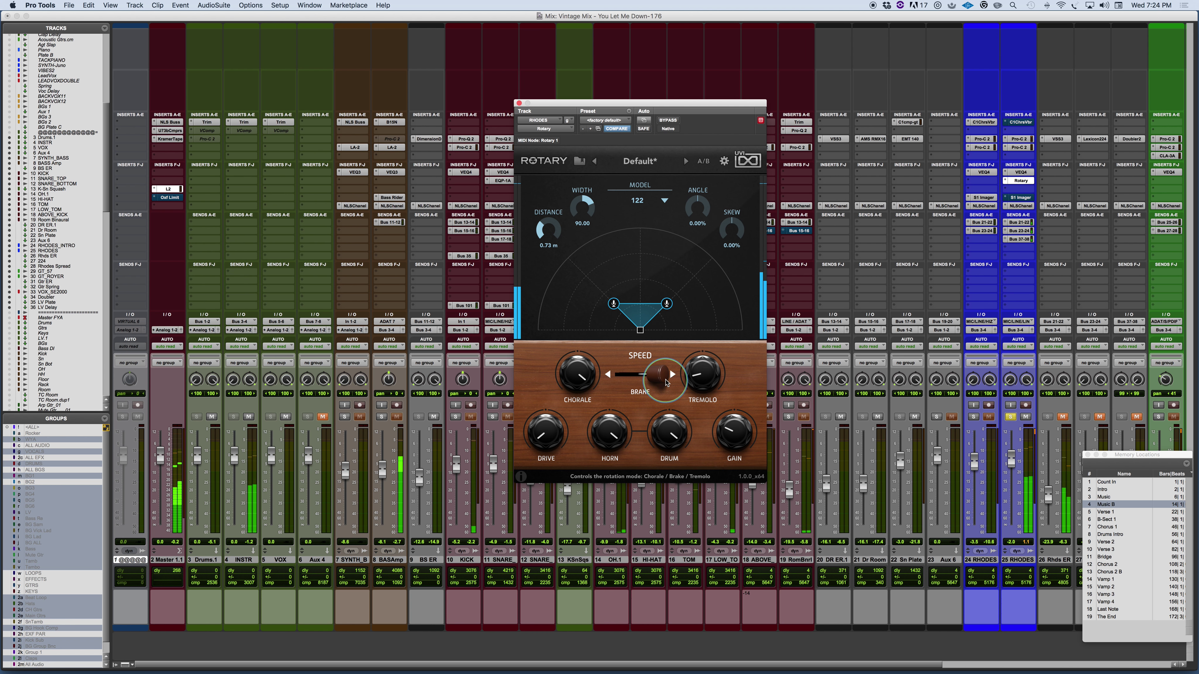
{"action": "left_click_drag", "start_coordinate": [665, 381], "coordinate": [605, 470]}
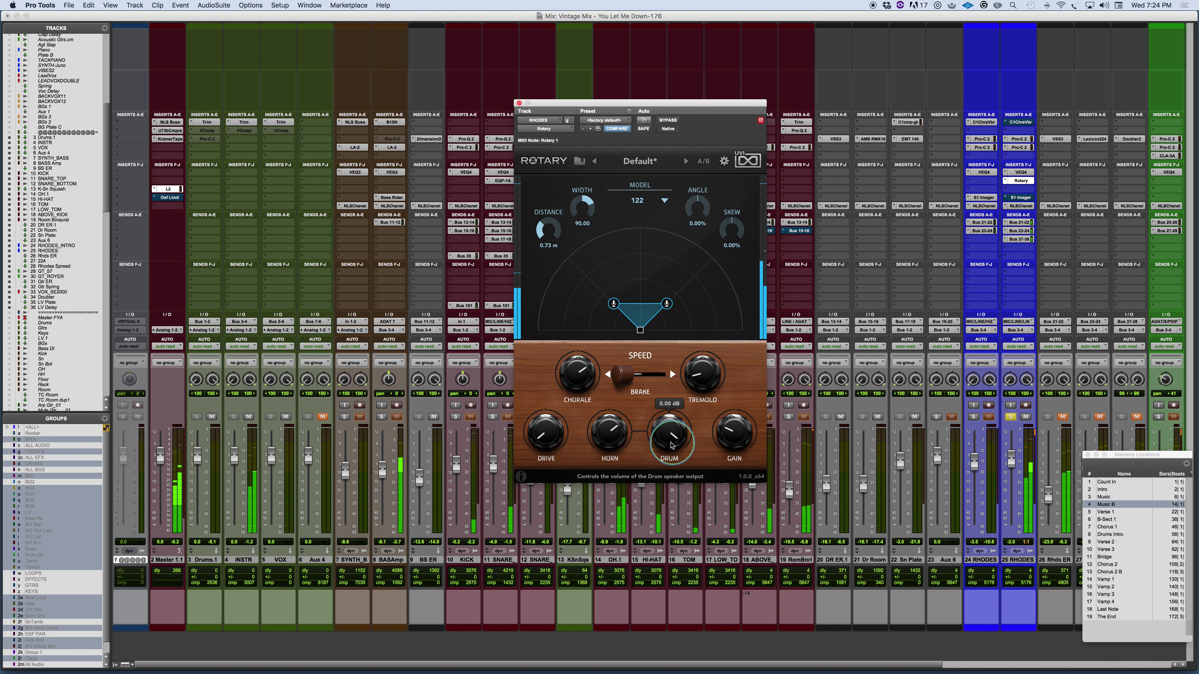
{"action": "left_click_drag", "start_coordinate": [608, 425], "coordinate": [606, 451]}
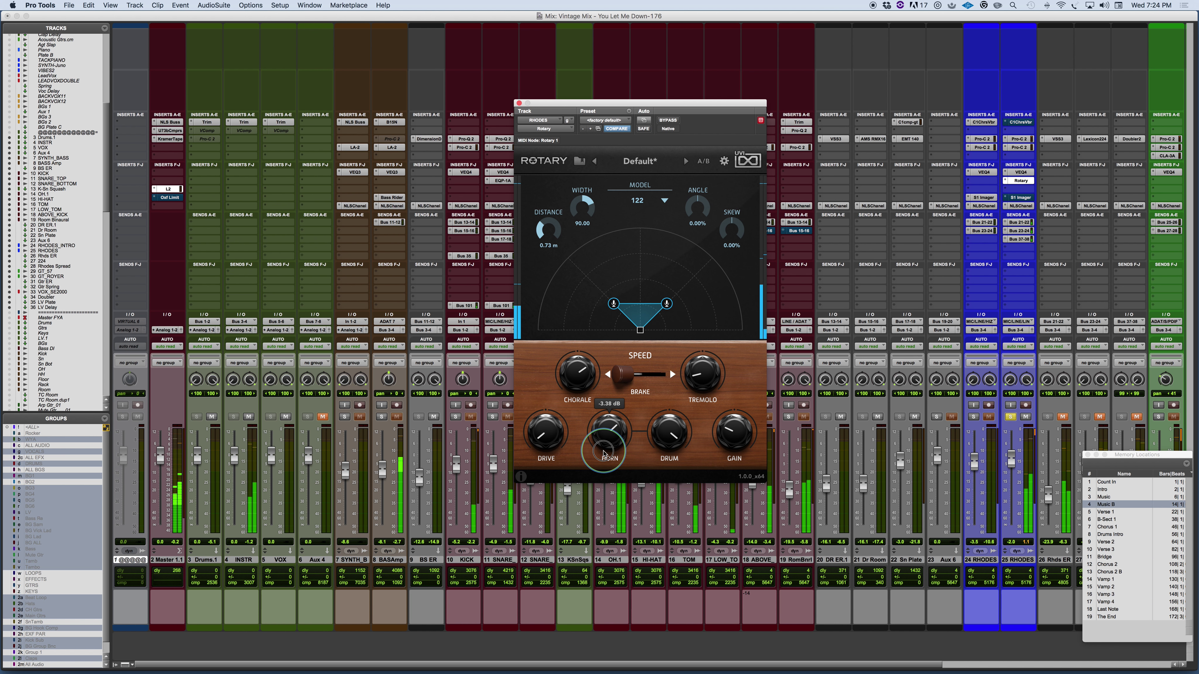
{"action": "left_click_drag", "start_coordinate": [604, 453], "coordinate": [604, 466]}
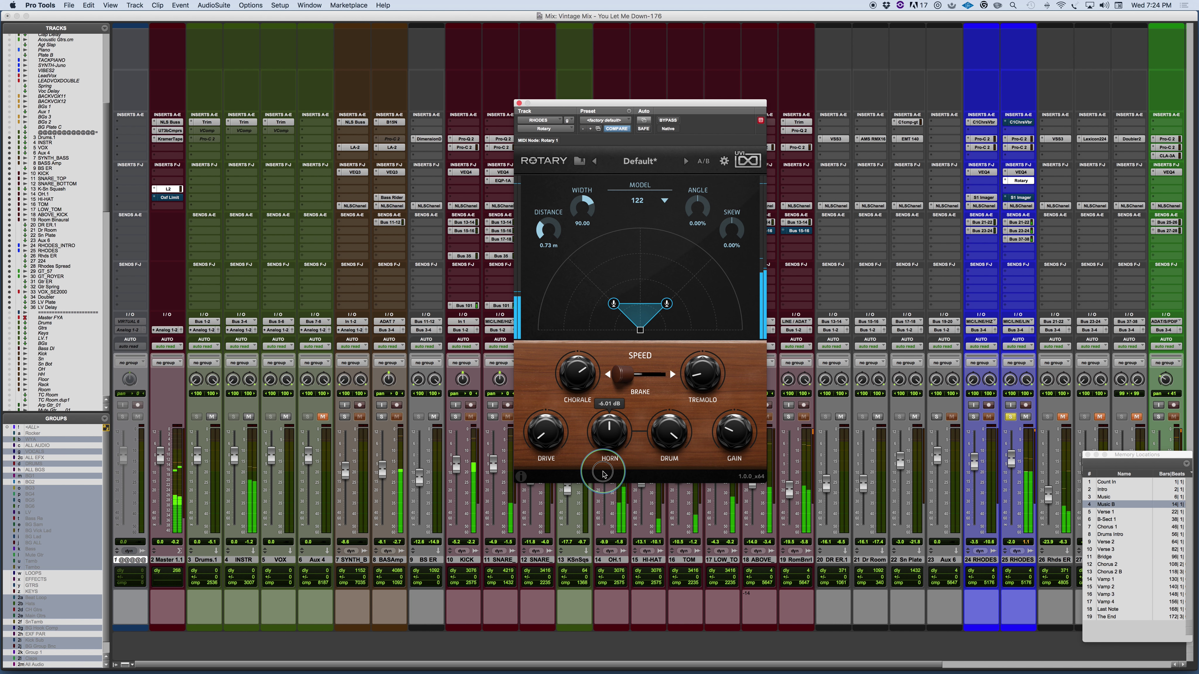
{"action": "left_click_drag", "start_coordinate": [602, 436], "coordinate": [605, 444]}
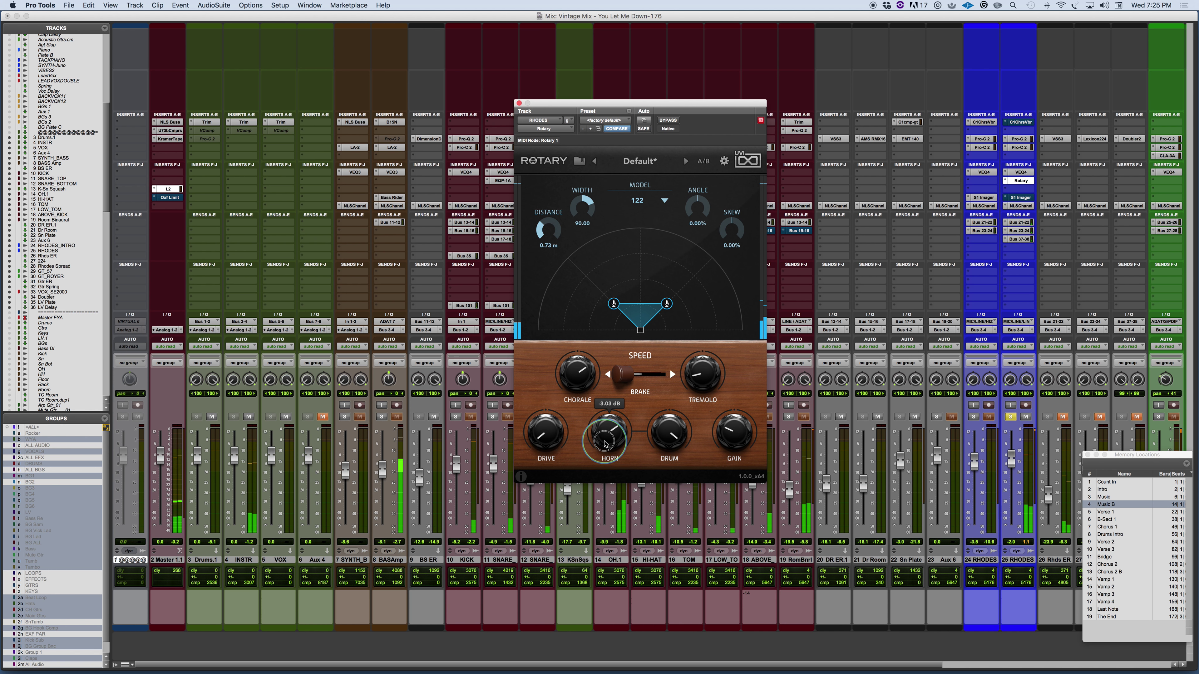
Step: Trim the output gain, then push Drive near maximum and back it off to about 45%
{"action": "left_click_drag", "start_coordinate": [730, 433], "coordinate": [729, 439]}
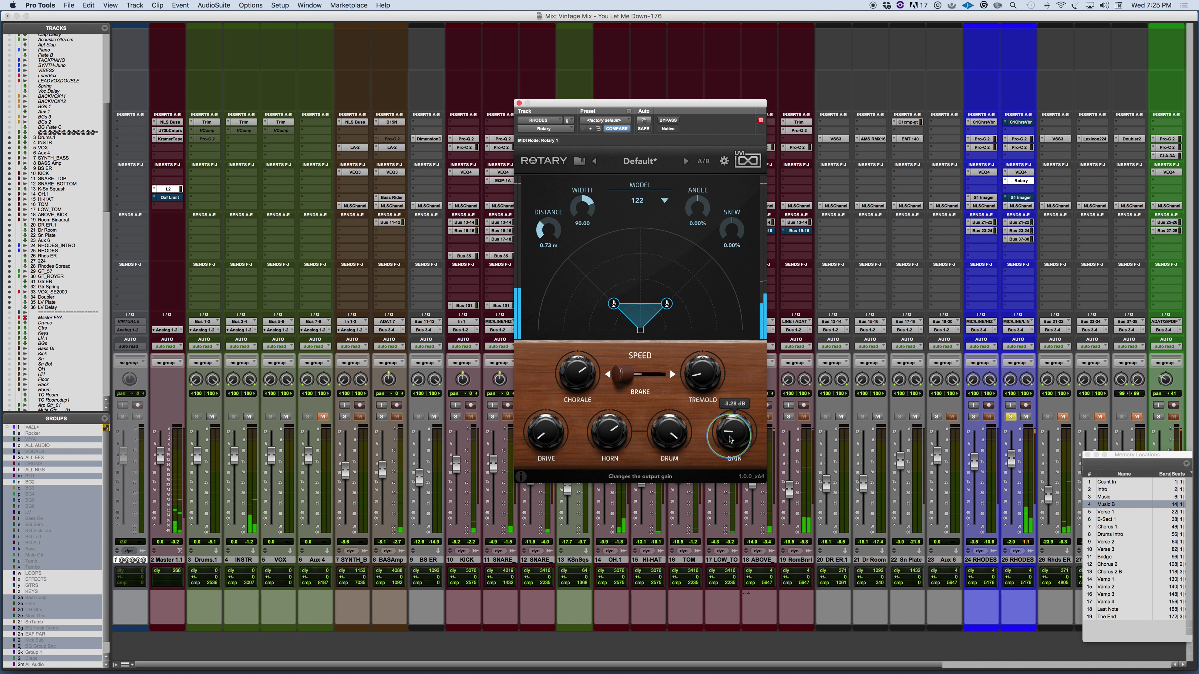
{"action": "mouse_move", "coordinate": [558, 436]}
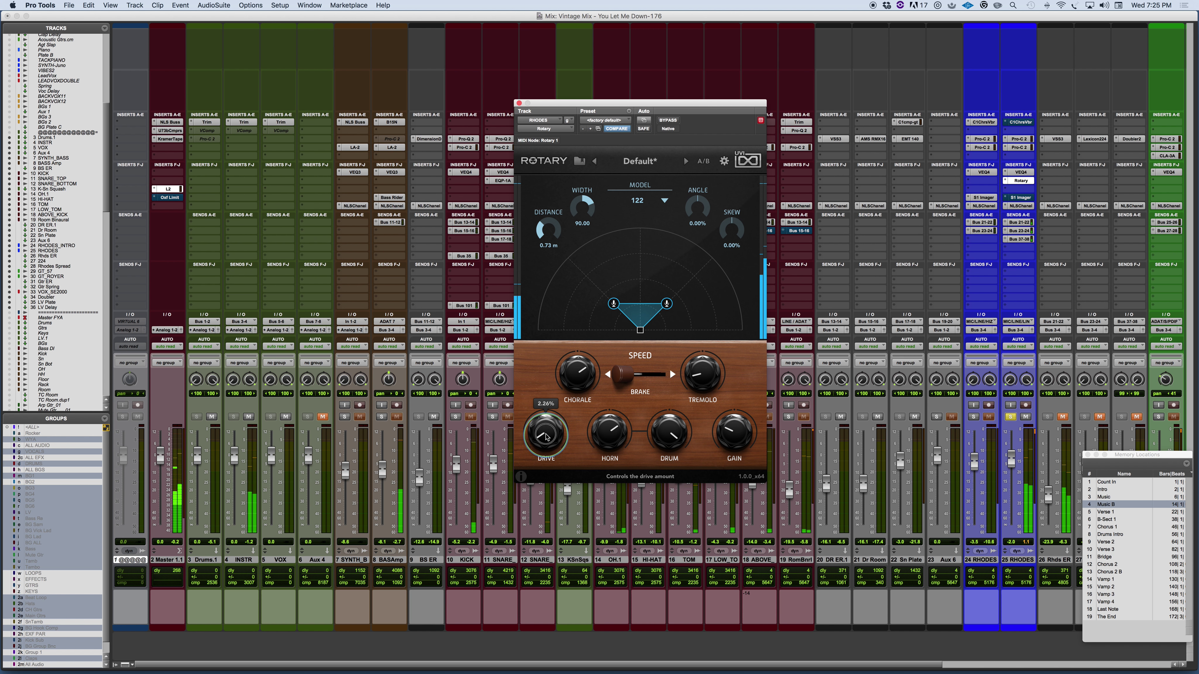
{"action": "left_click_drag", "start_coordinate": [545, 437], "coordinate": [541, 391]}
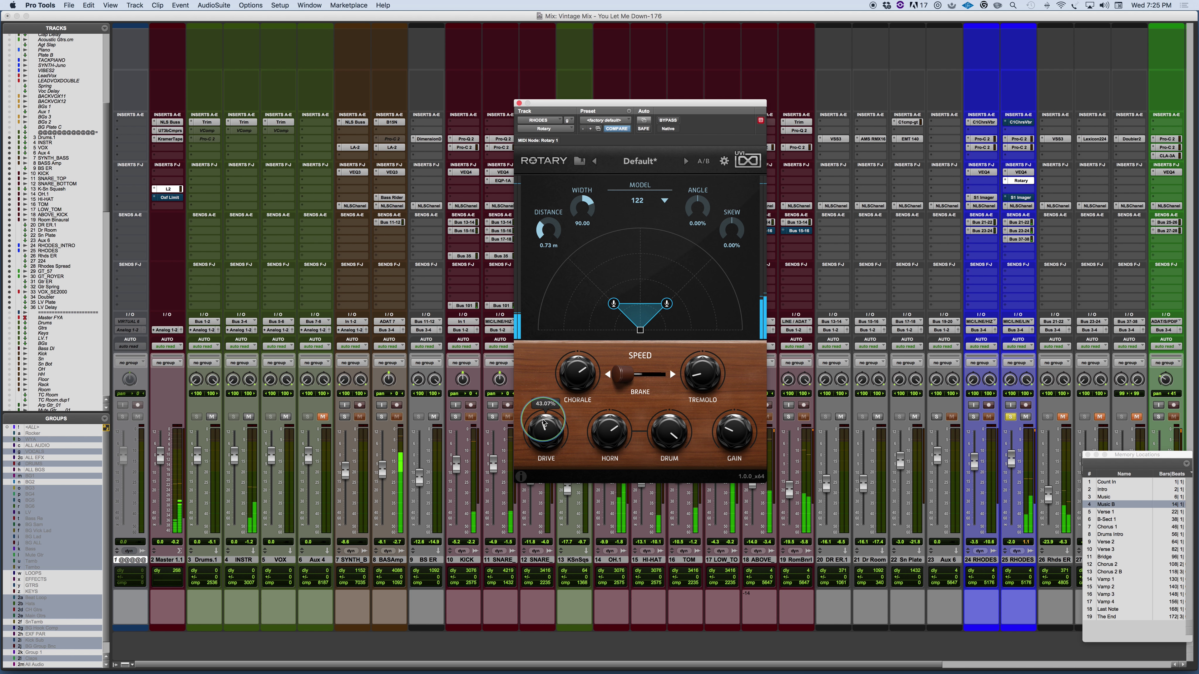
{"action": "left_click_drag", "start_coordinate": [545, 434], "coordinate": [537, 390]}
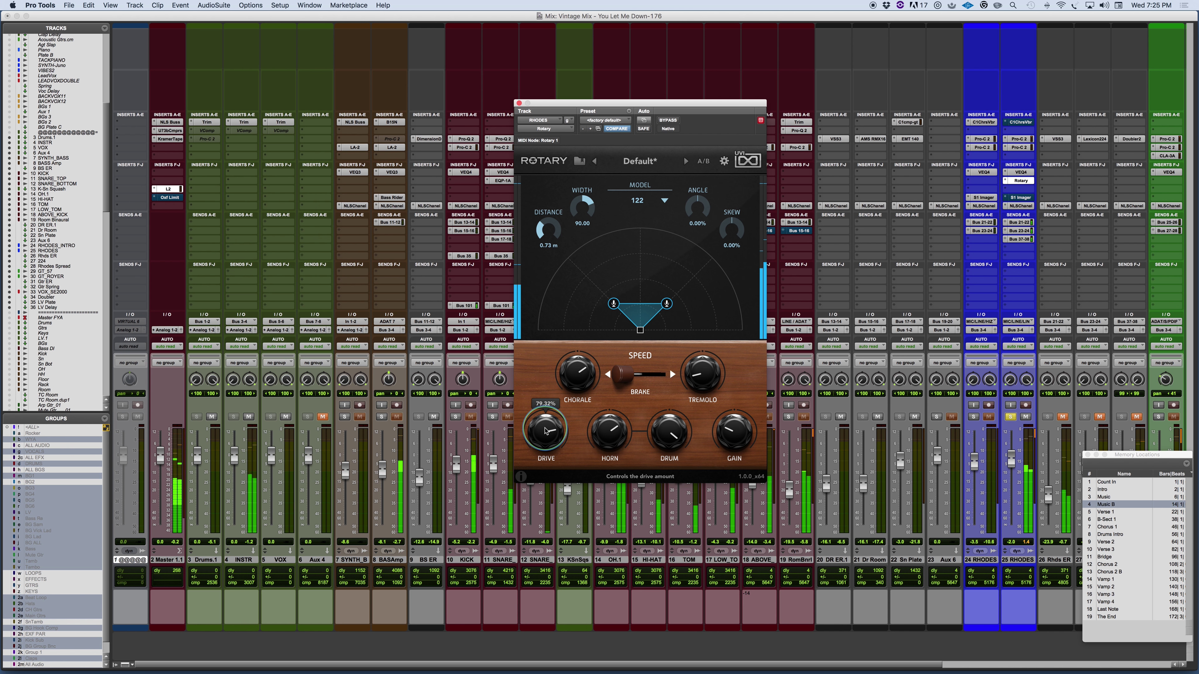
{"action": "mouse_move", "coordinate": [546, 430]}
{"action": "left_mouse_down"}
{"action": "mouse_move", "coordinate": [533, 471]}
{"action": "mouse_move", "coordinate": [542, 448]}
{"action": "left_mouse_up"}
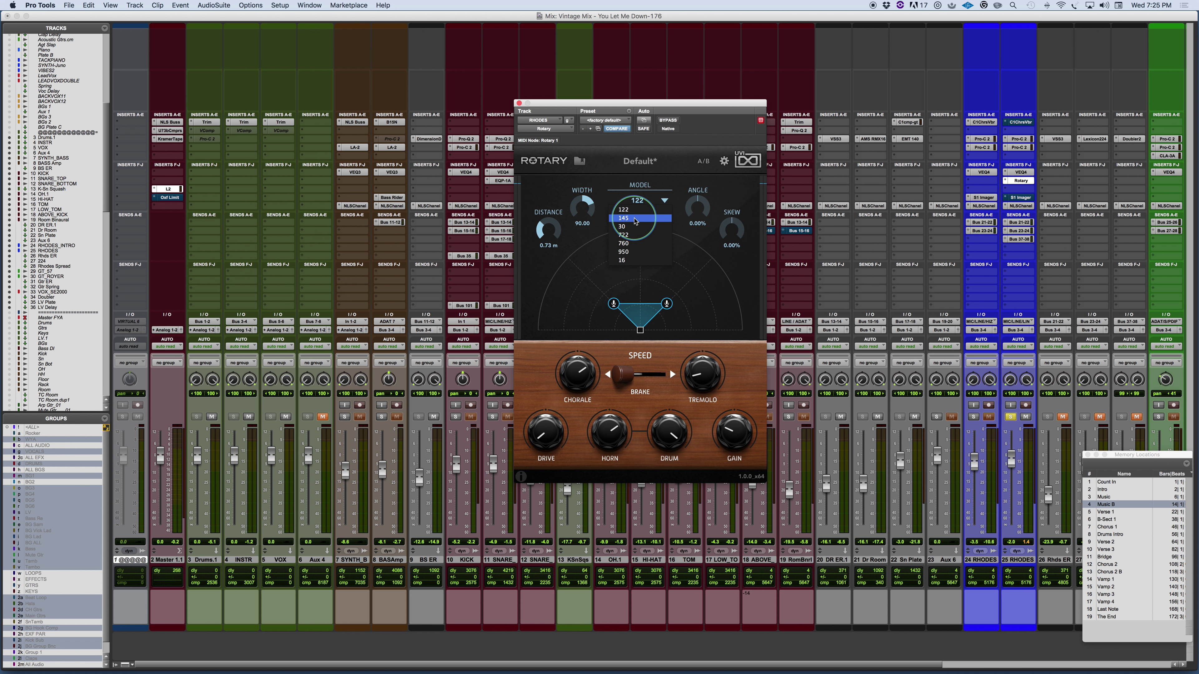
Step: Audition Rotary cabinet models 145, 30, 722, 760, 950 and 16 from the MODEL list
{"action": "left_click", "coordinate": [634, 218]}
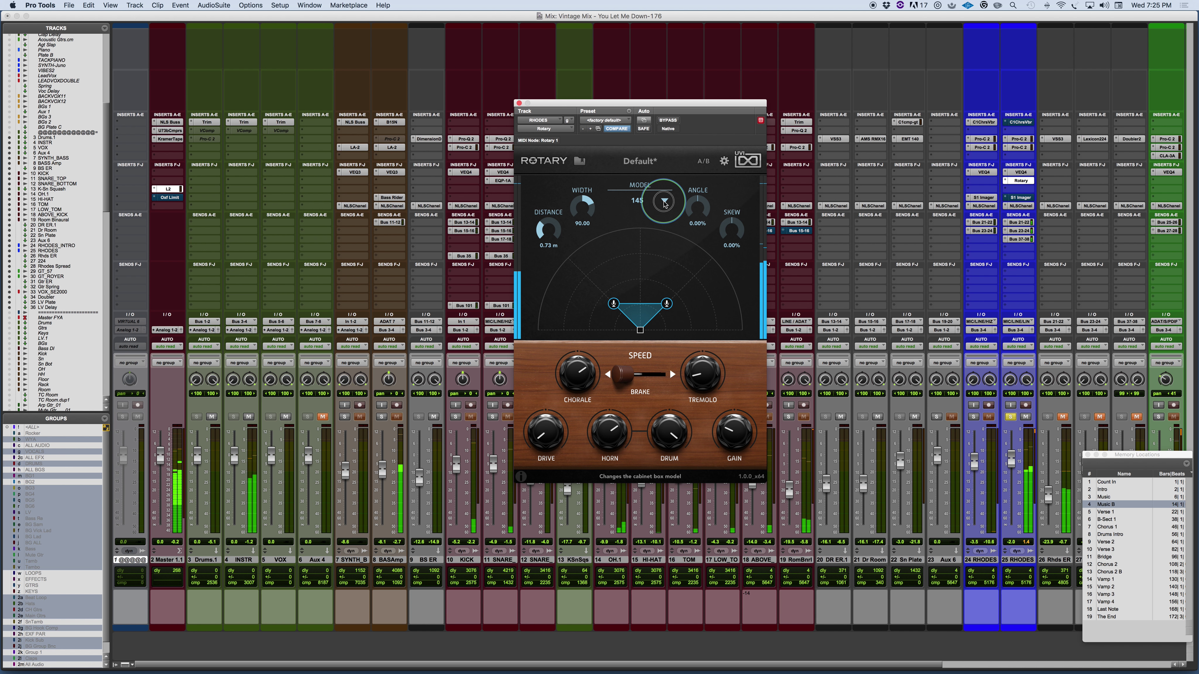
{"action": "left_click", "coordinate": [664, 202]}
{"action": "left_click", "coordinate": [642, 231]}
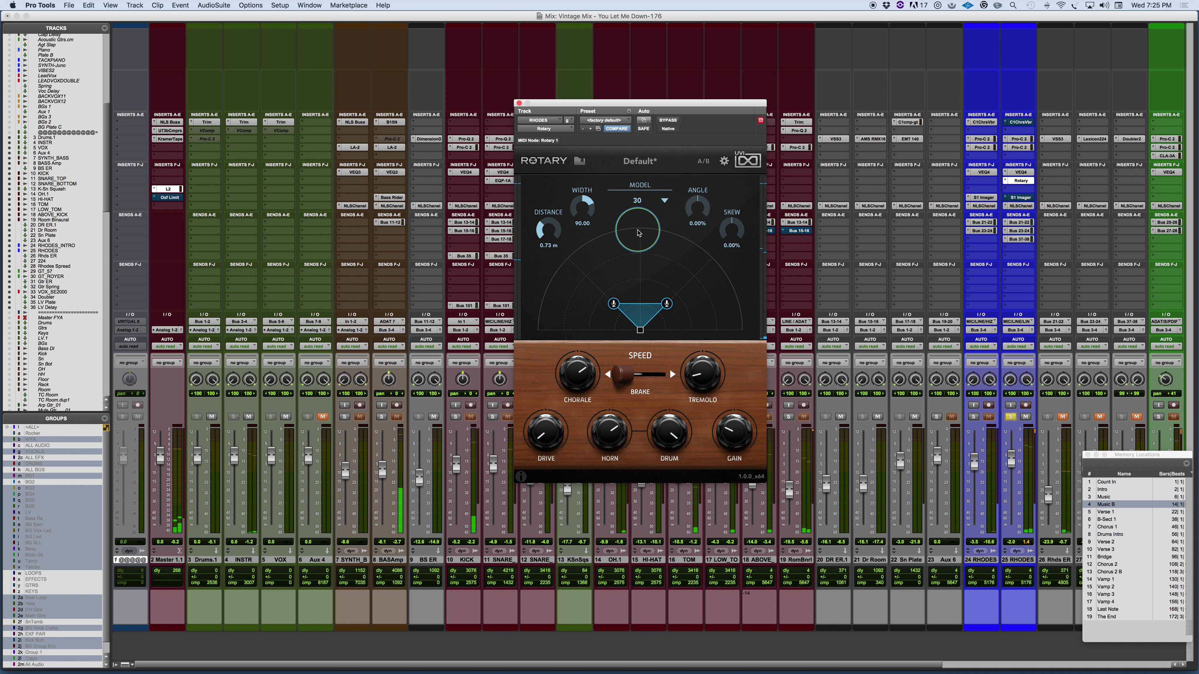
{"action": "left_click", "coordinate": [664, 202]}
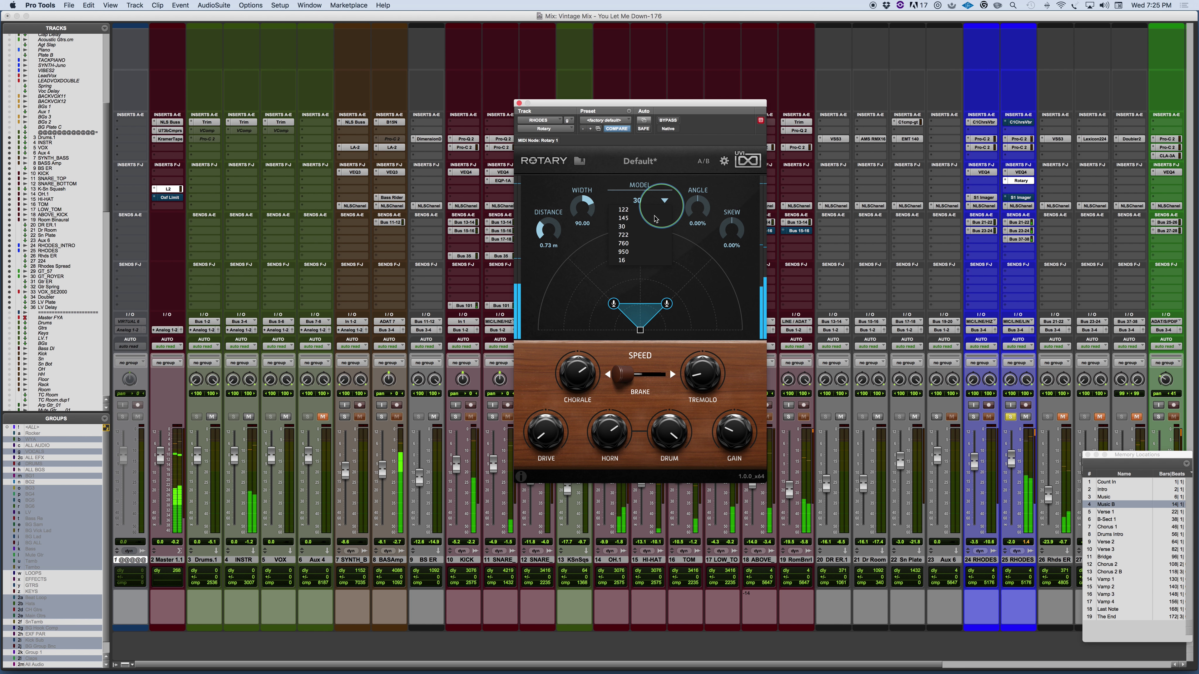
{"action": "left_click", "coordinate": [637, 238]}
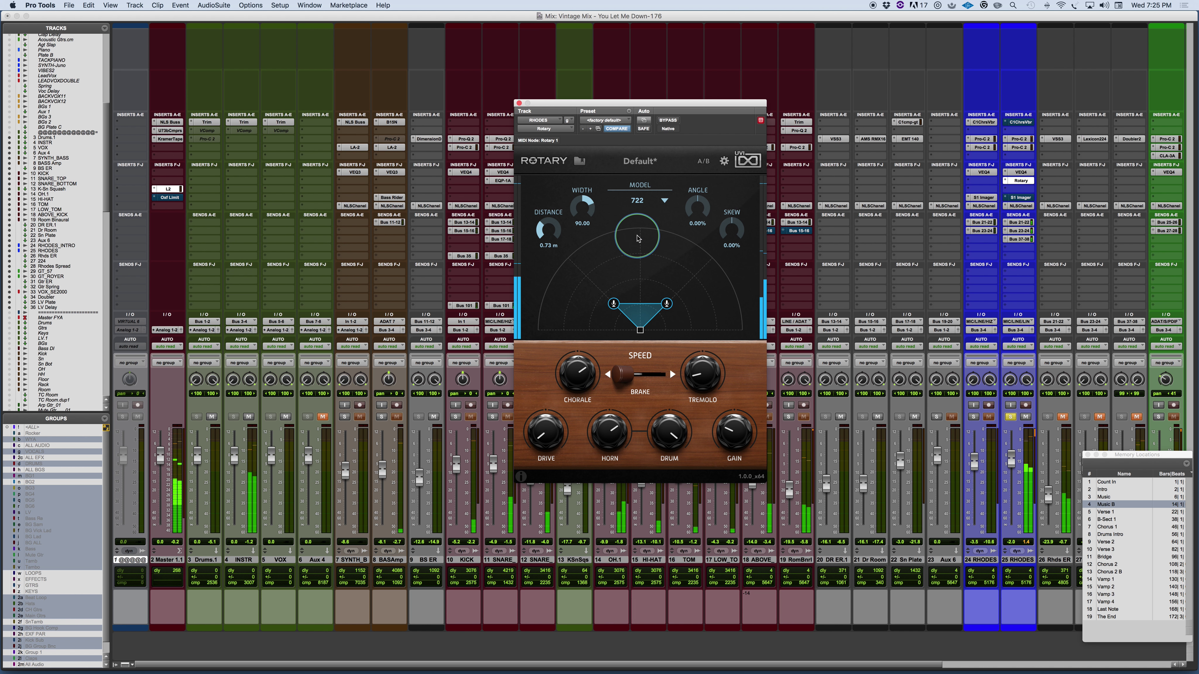
{"action": "left_click", "coordinate": [664, 202]}
{"action": "left_click", "coordinate": [637, 244]}
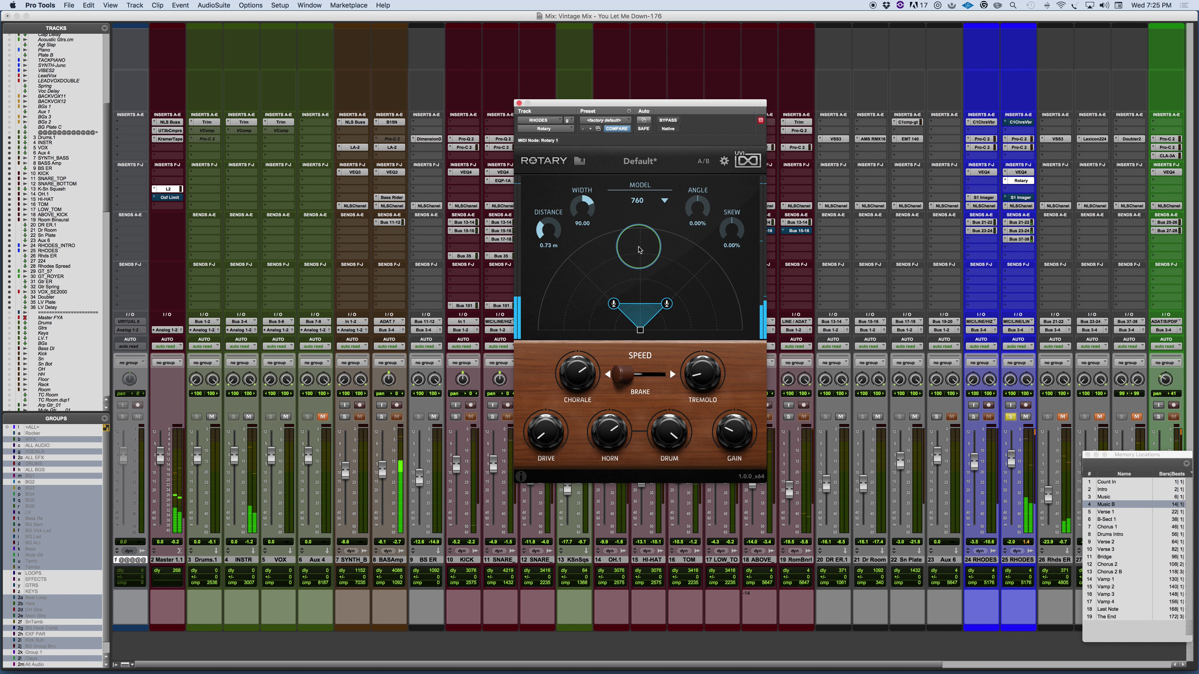
{"action": "left_click", "coordinate": [664, 202]}
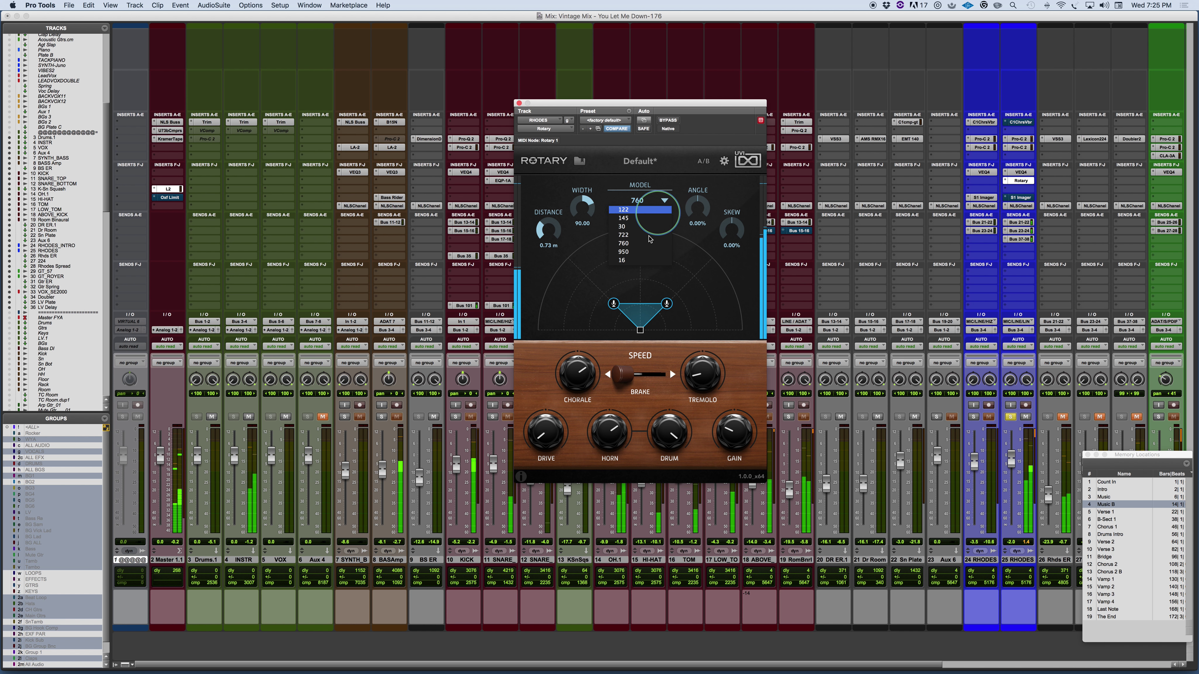
{"action": "left_click", "coordinate": [638, 255]}
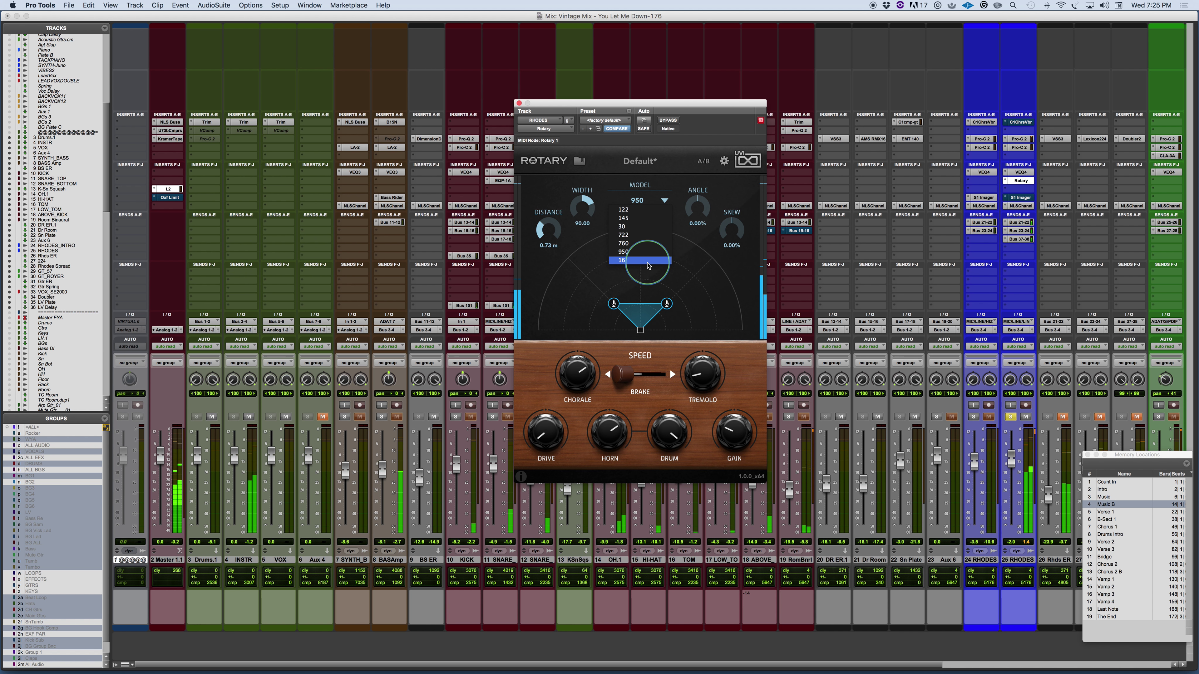
{"action": "left_click", "coordinate": [648, 261]}
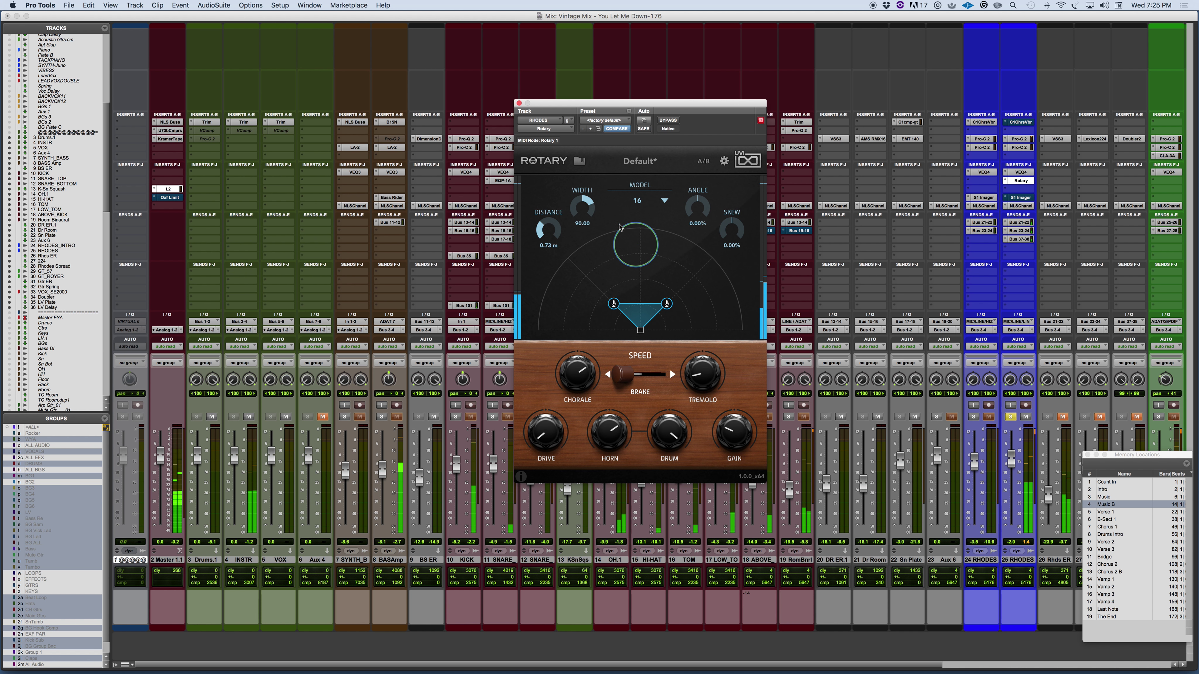
Step: Move the speaker position around the pad and switch the cabinet model to 122
{"action": "left_click_drag", "start_coordinate": [620, 227], "coordinate": [613, 217]}
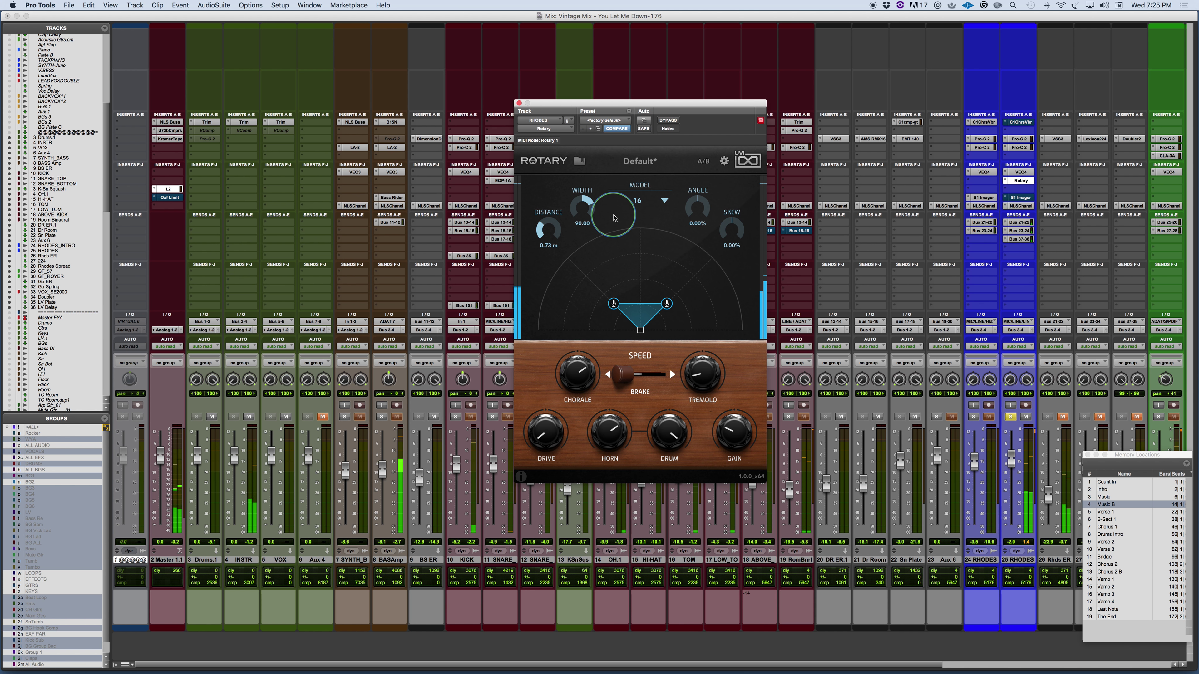
{"action": "left_click_drag", "start_coordinate": [614, 217], "coordinate": [661, 202]}
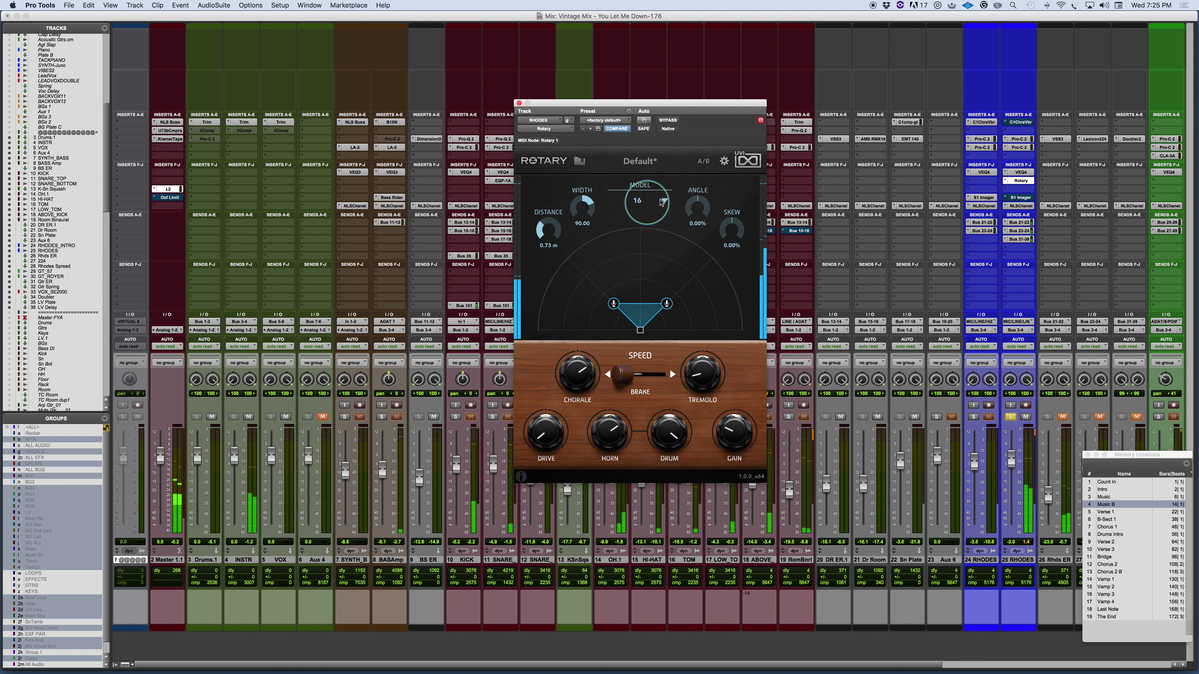
{"action": "left_click", "coordinate": [663, 202]}
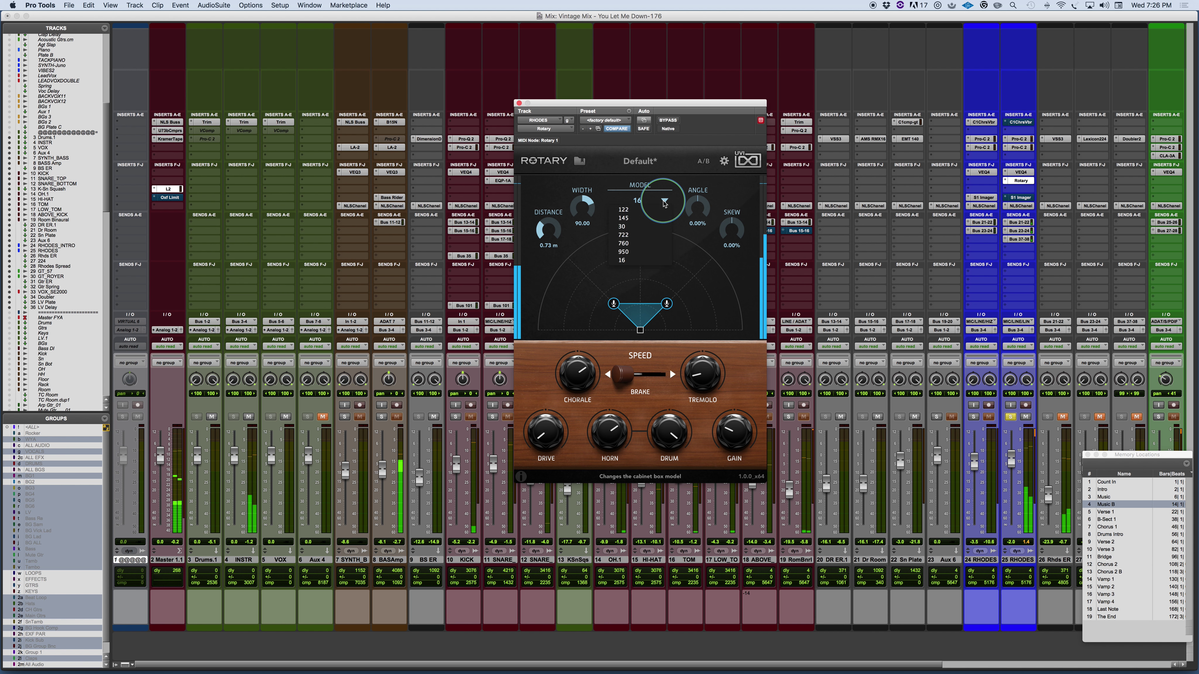
{"action": "left_click", "coordinate": [623, 209]}
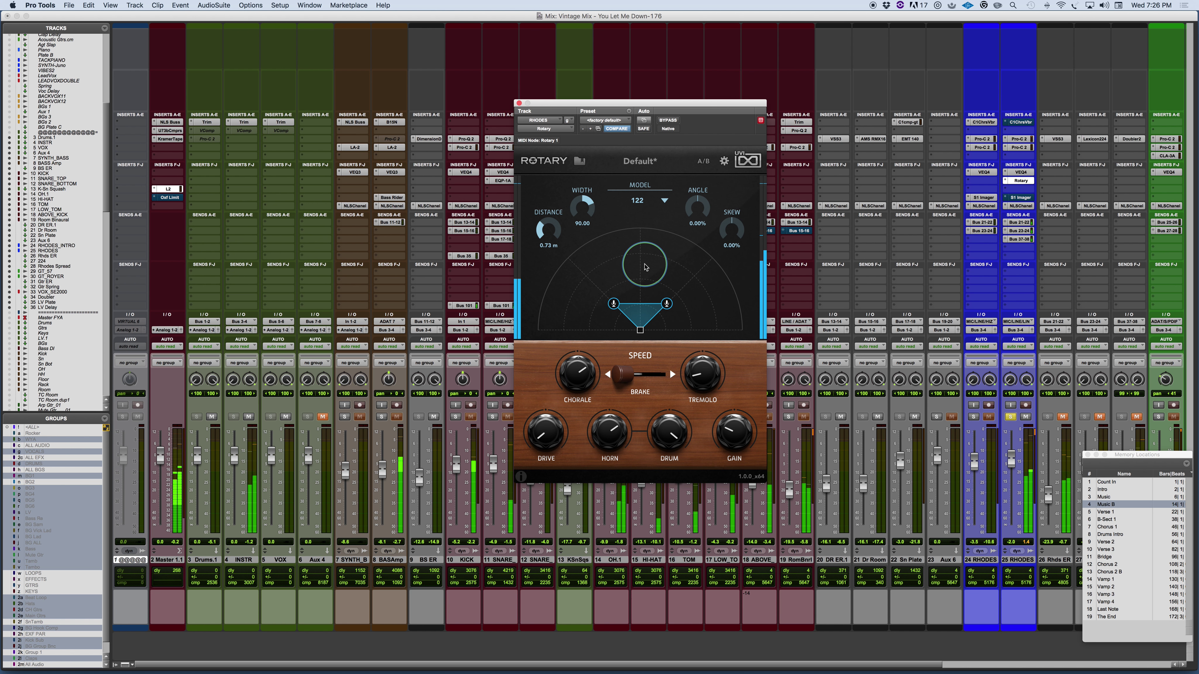
{"action": "left_click_drag", "start_coordinate": [646, 268], "coordinate": [633, 311]}
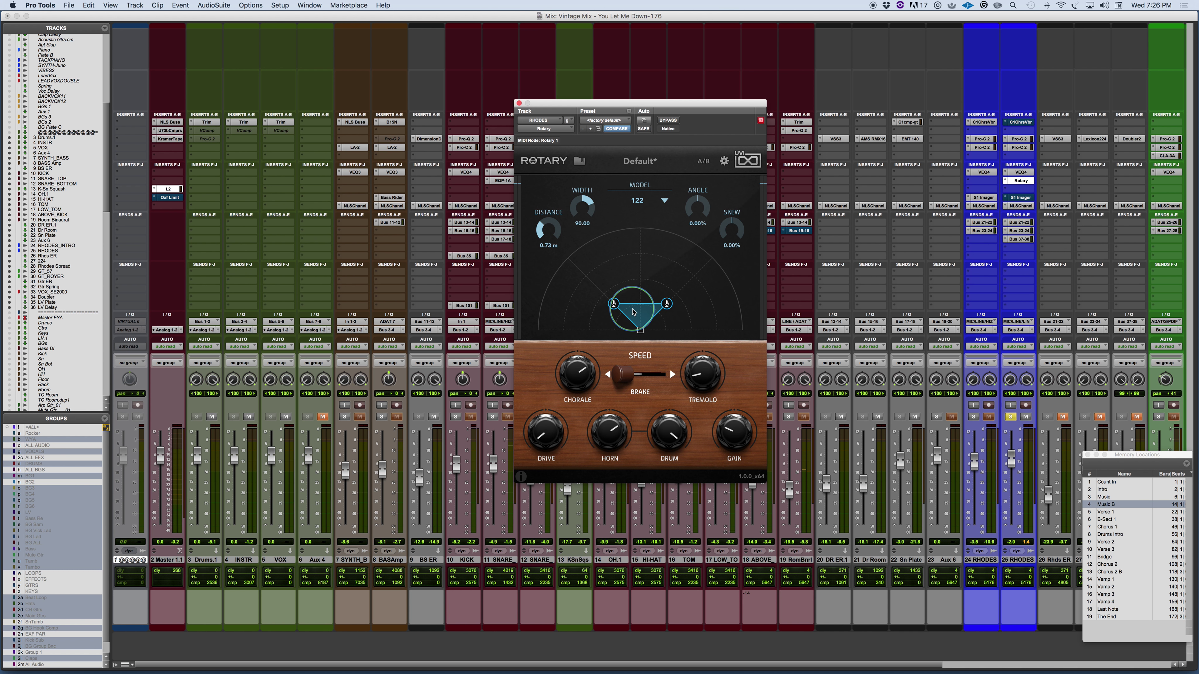
Step: Open the Rotary's advanced settings, change the reflection Order, and set Reflection to about 47%
{"action": "left_click", "coordinate": [723, 161]}
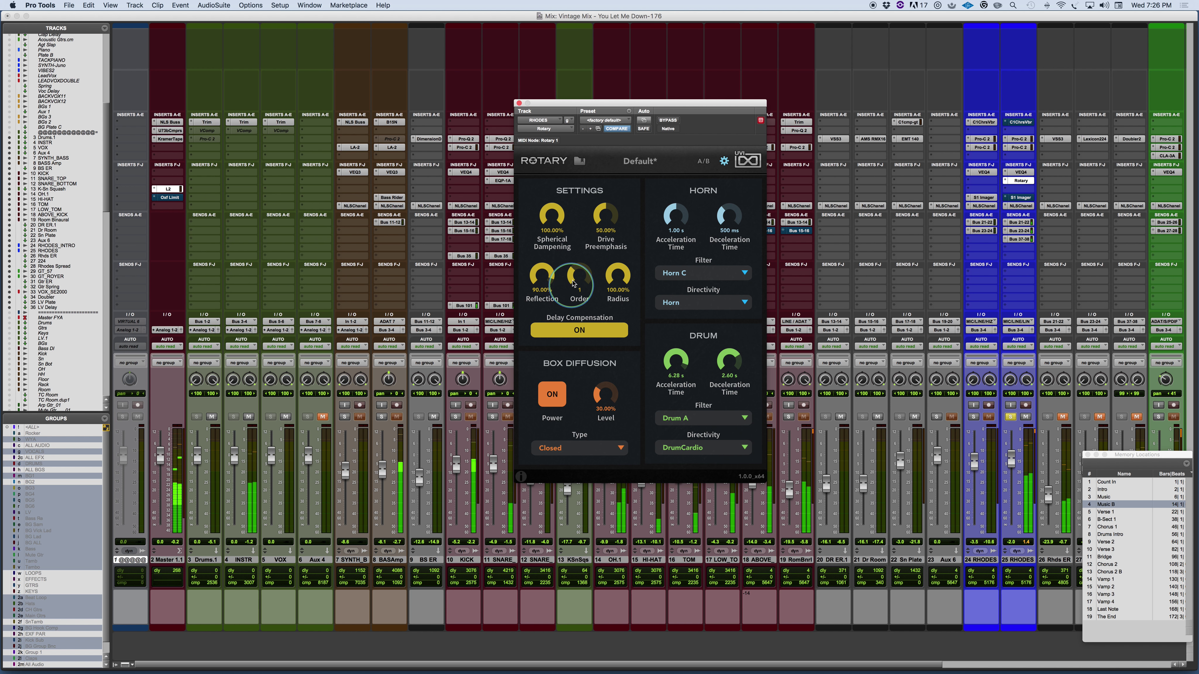
{"action": "left_click_drag", "start_coordinate": [570, 291], "coordinate": [529, 317]}
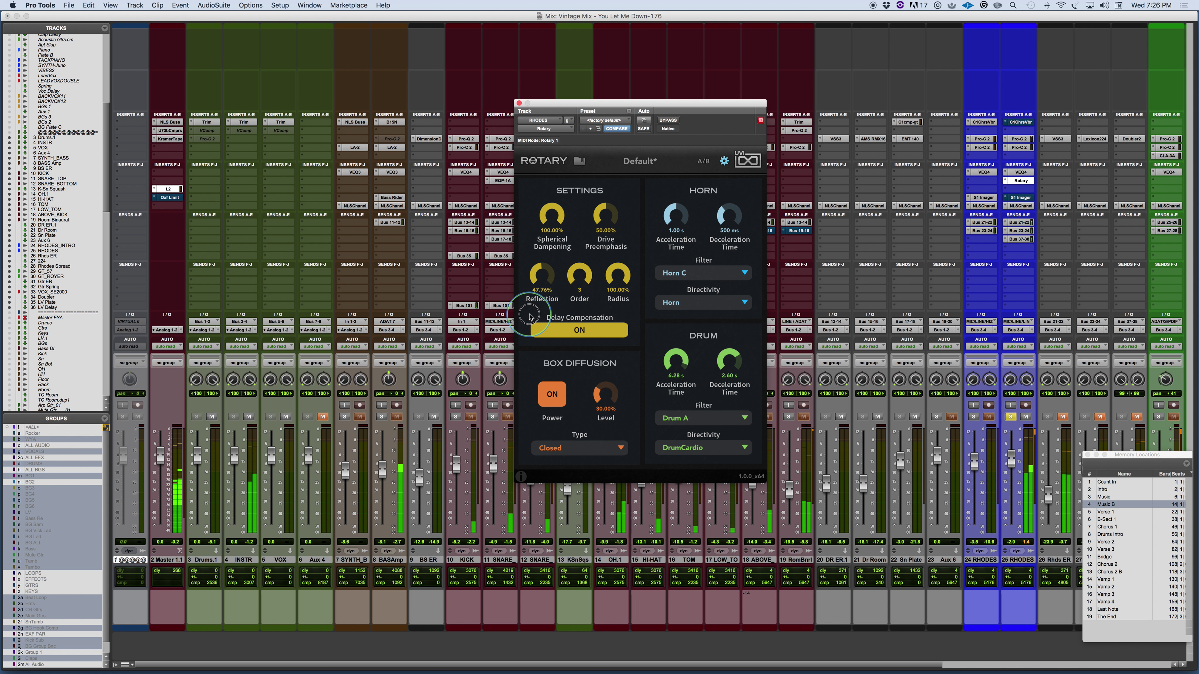
{"action": "left_click_drag", "start_coordinate": [617, 275], "coordinate": [610, 204]}
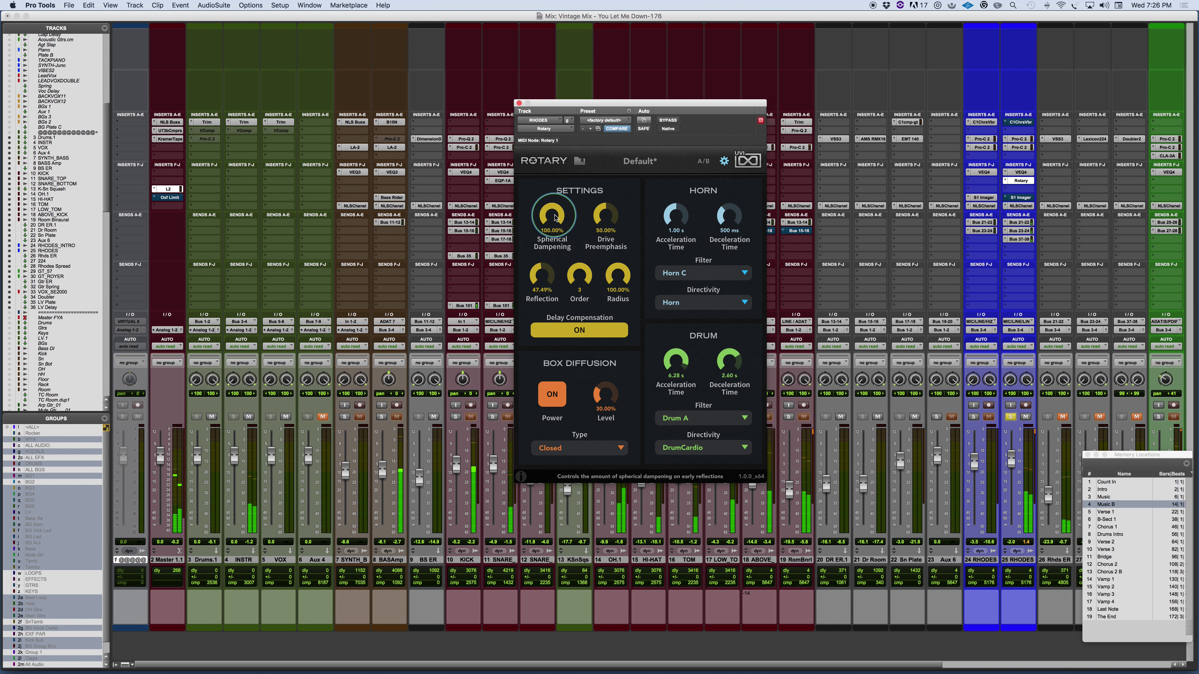
Step: Sweep Spherical Dampening and settle it near 70%, then audition Drive Preemphasis, ending at 50%
{"action": "left_click_drag", "start_coordinate": [550, 208], "coordinate": [550, 354]}
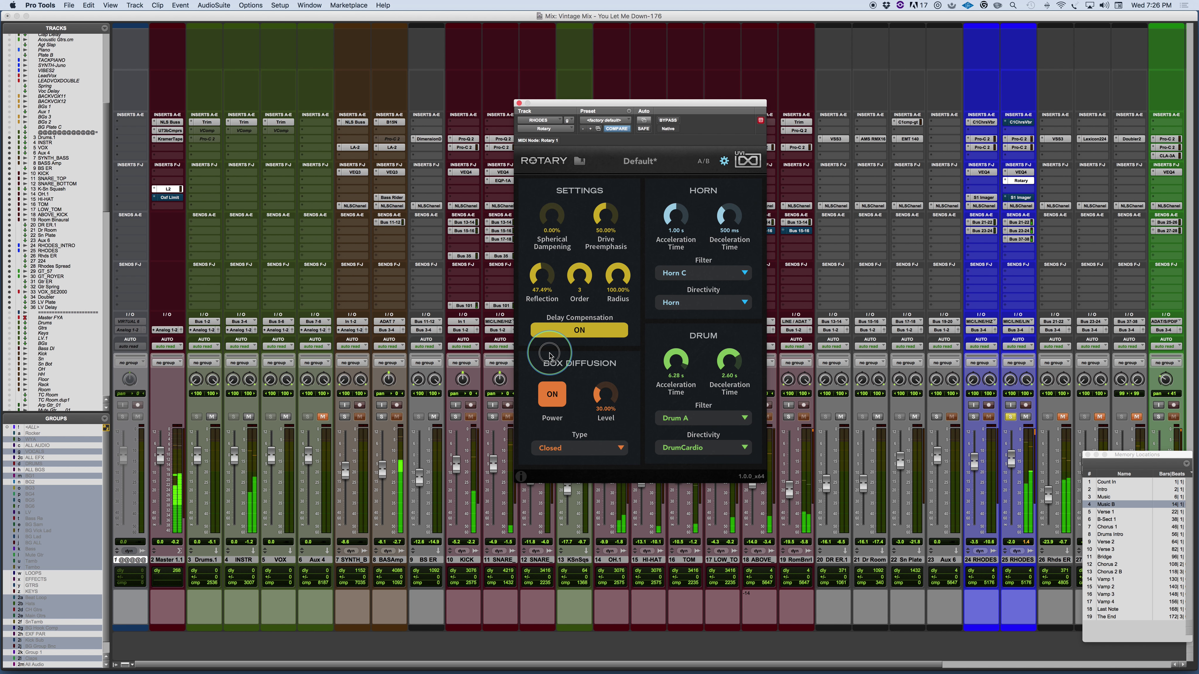
{"action": "left_click_drag", "start_coordinate": [549, 356], "coordinate": [542, 218]}
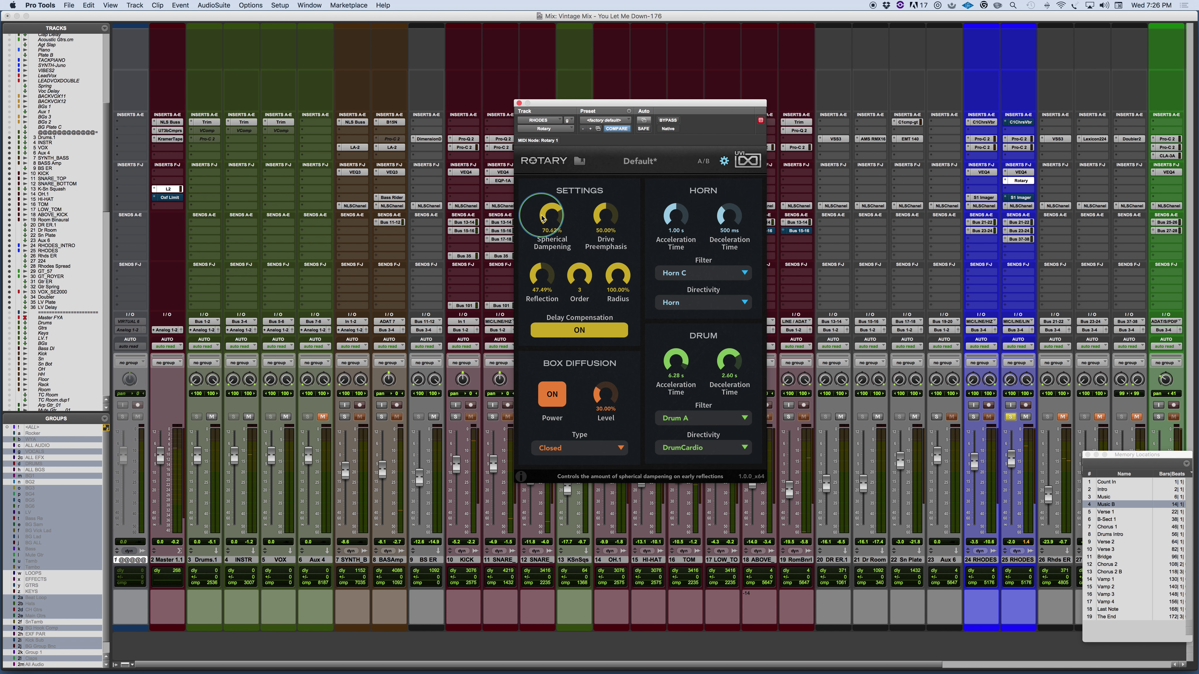
{"action": "left_click_drag", "start_coordinate": [601, 220], "coordinate": [597, 321]}
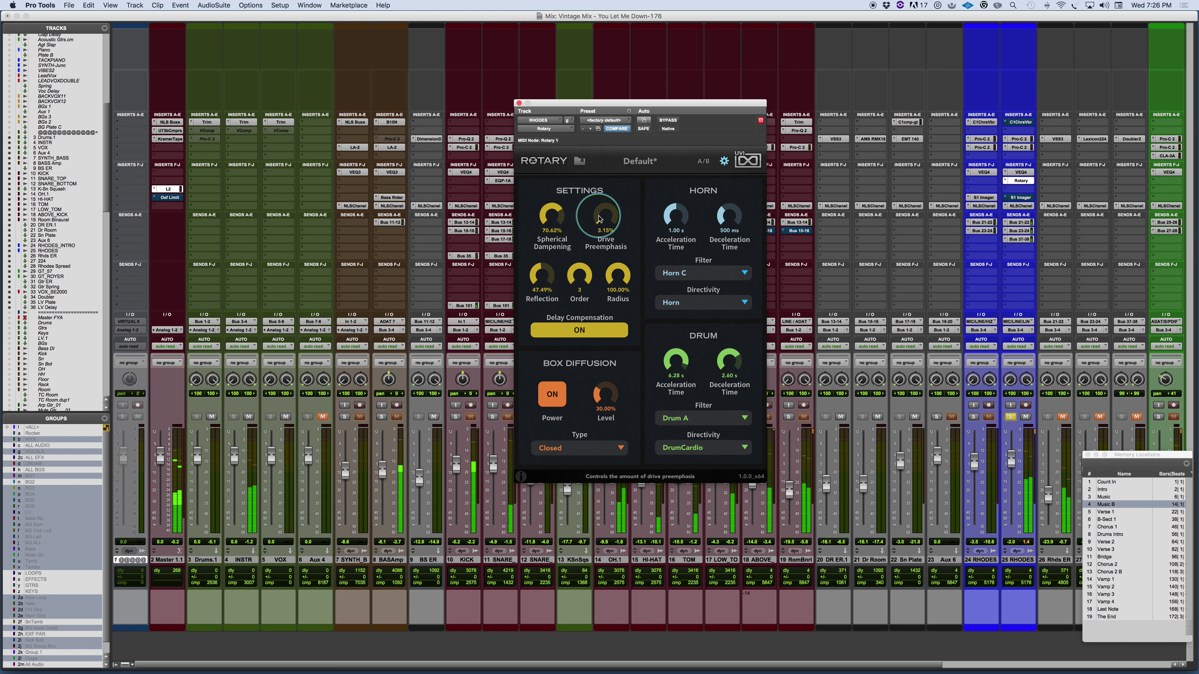
{"action": "left_click_drag", "start_coordinate": [599, 218], "coordinate": [607, 143]}
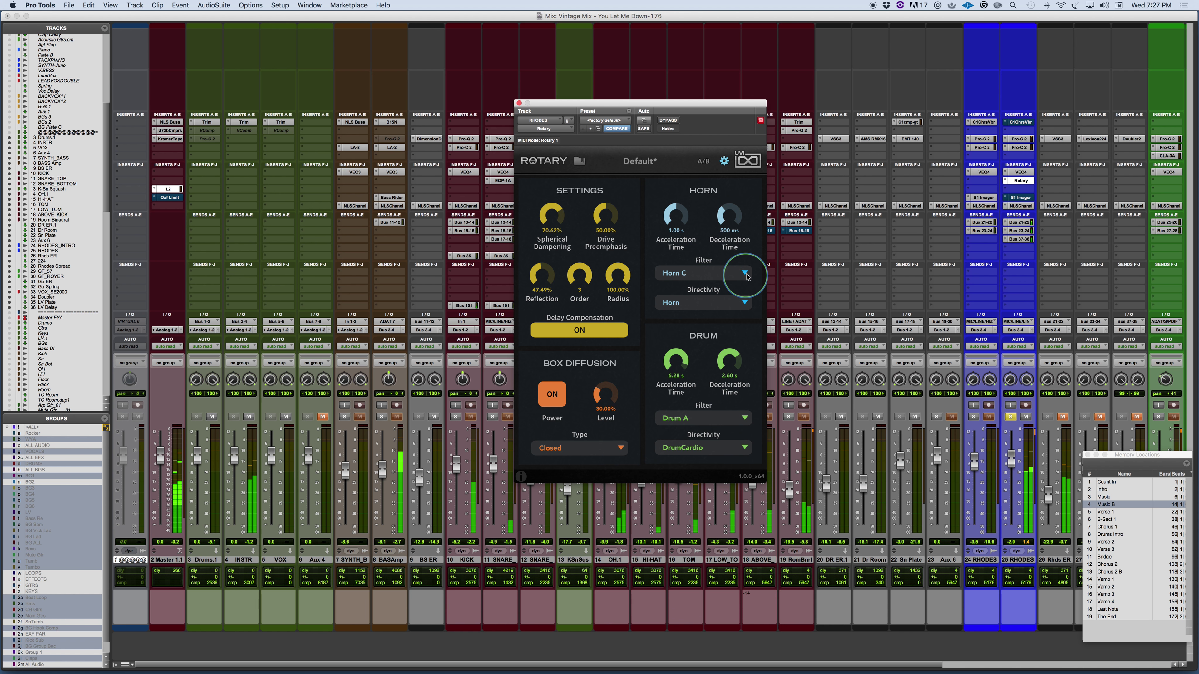
Step: Toggle Box Diffusion off and back on, then sweep its Level down and back up
{"action": "left_click", "coordinate": [555, 404]}
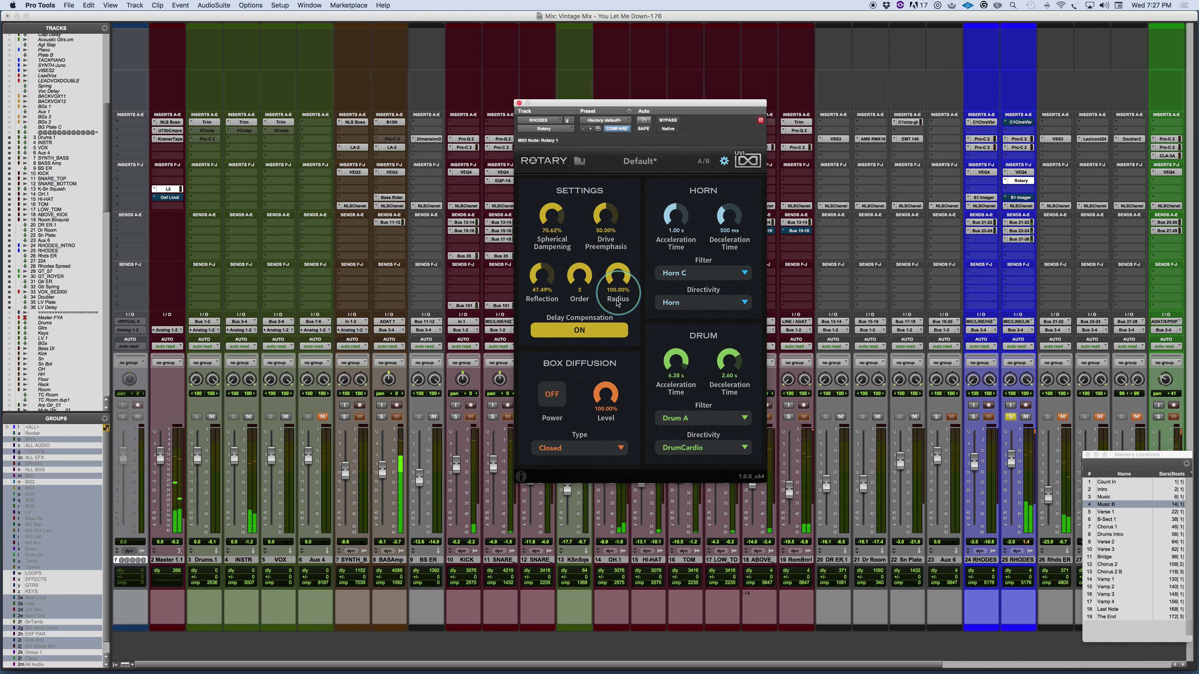
{"action": "left_click", "coordinate": [555, 399]}
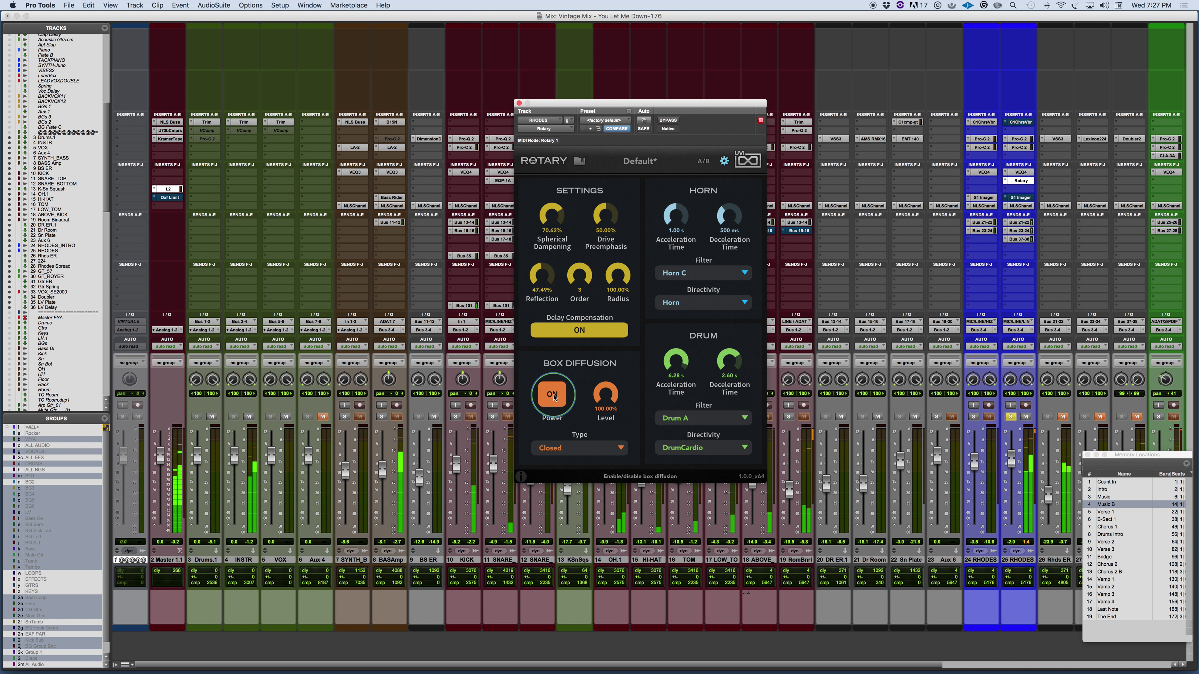
{"action": "left_click_drag", "start_coordinate": [606, 393], "coordinate": [595, 465]}
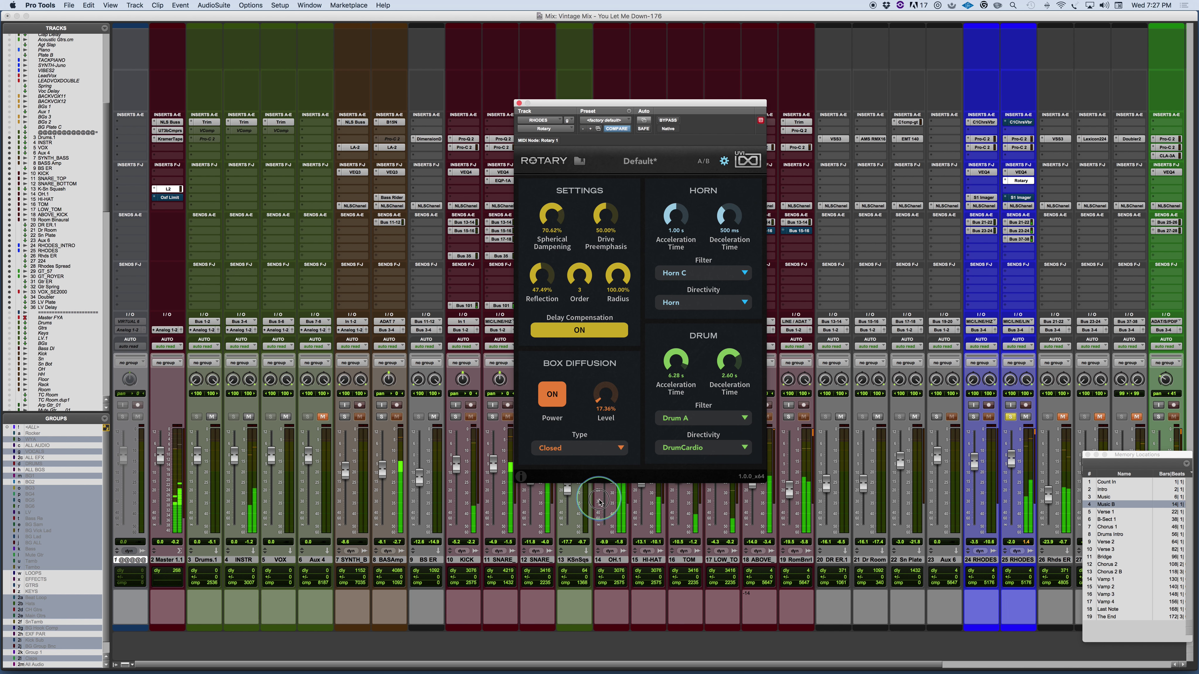
{"action": "mouse_move", "coordinate": [588, 464]}
{"action": "left_mouse_down"}
{"action": "mouse_move", "coordinate": [584, 361]}
{"action": "mouse_move", "coordinate": [604, 466]}
{"action": "left_mouse_up"}
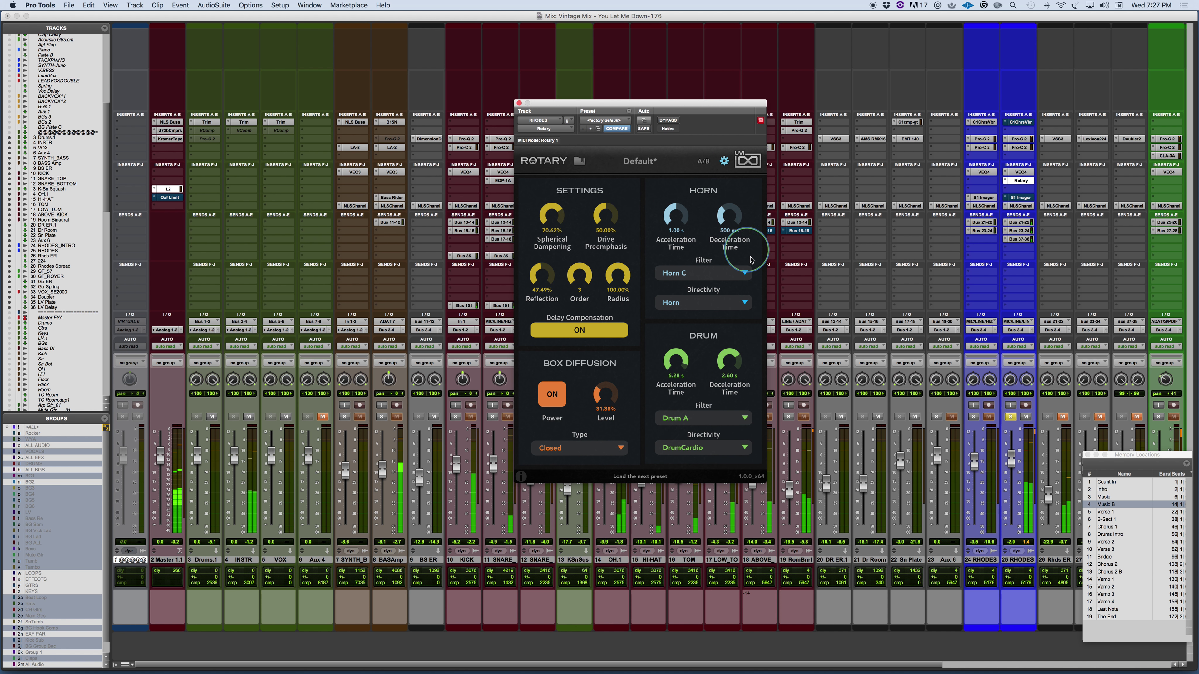
Step: Audition the Horn A and Horn B filters, then set the horn filter back to Horn C
{"action": "left_click", "coordinate": [738, 272]}
{"action": "left_click", "coordinate": [689, 297]}
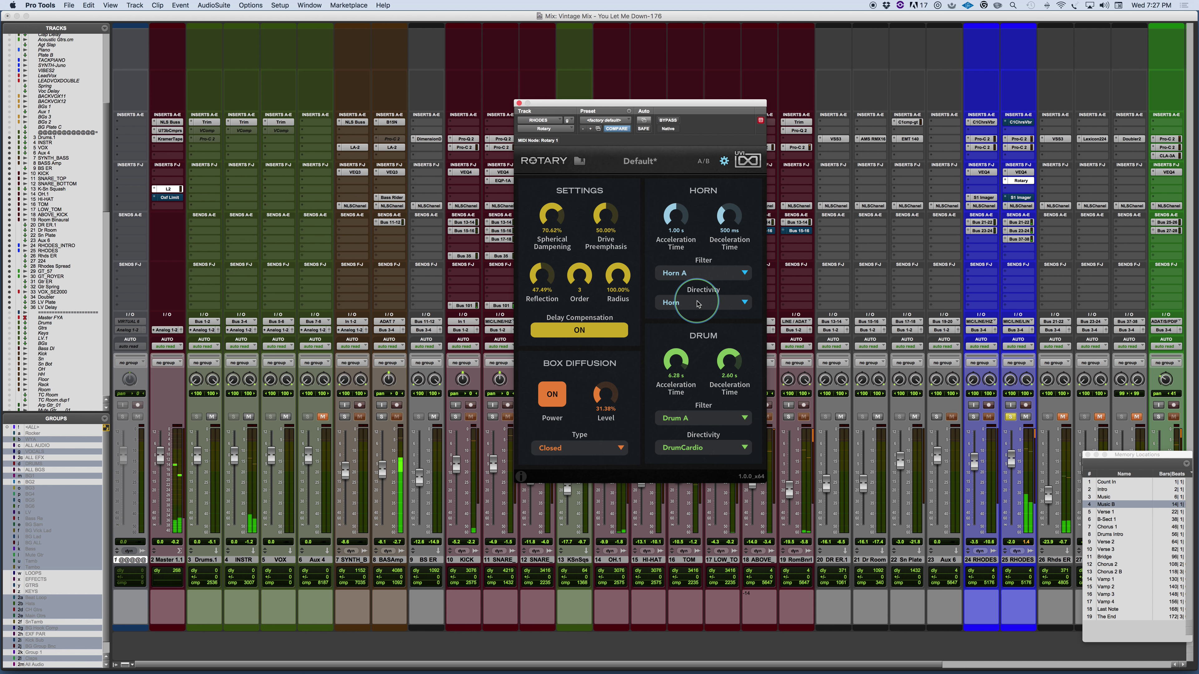
{"action": "left_click", "coordinate": [744, 274]}
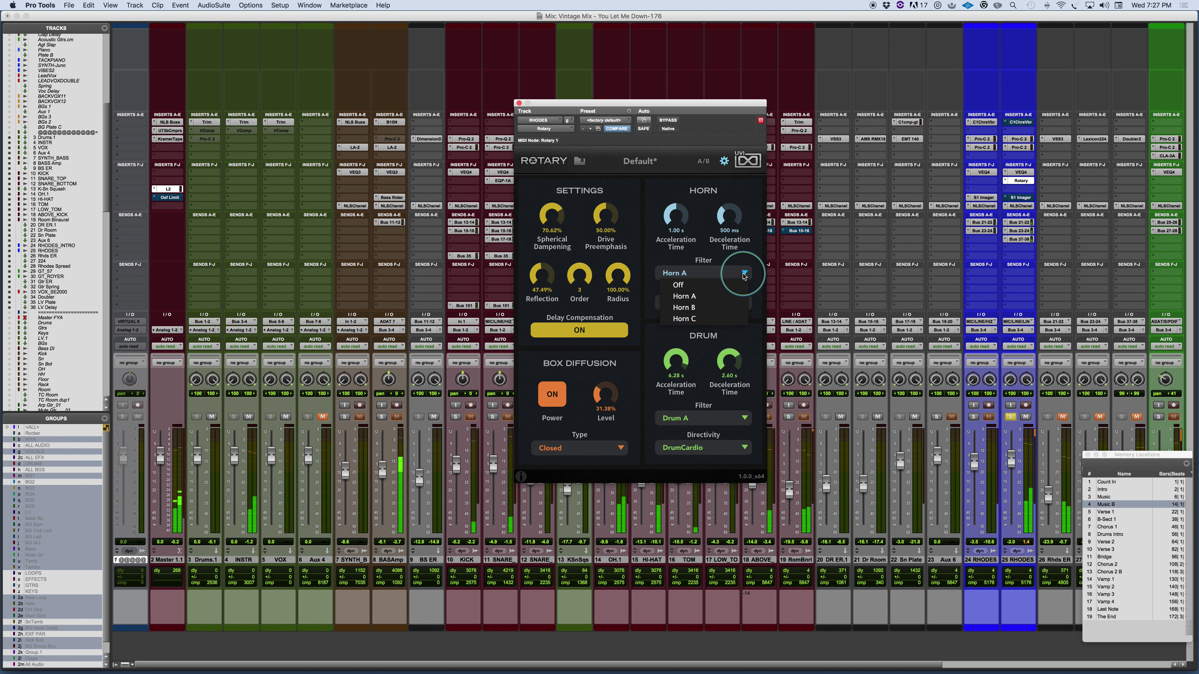
{"action": "left_click", "coordinate": [715, 310]}
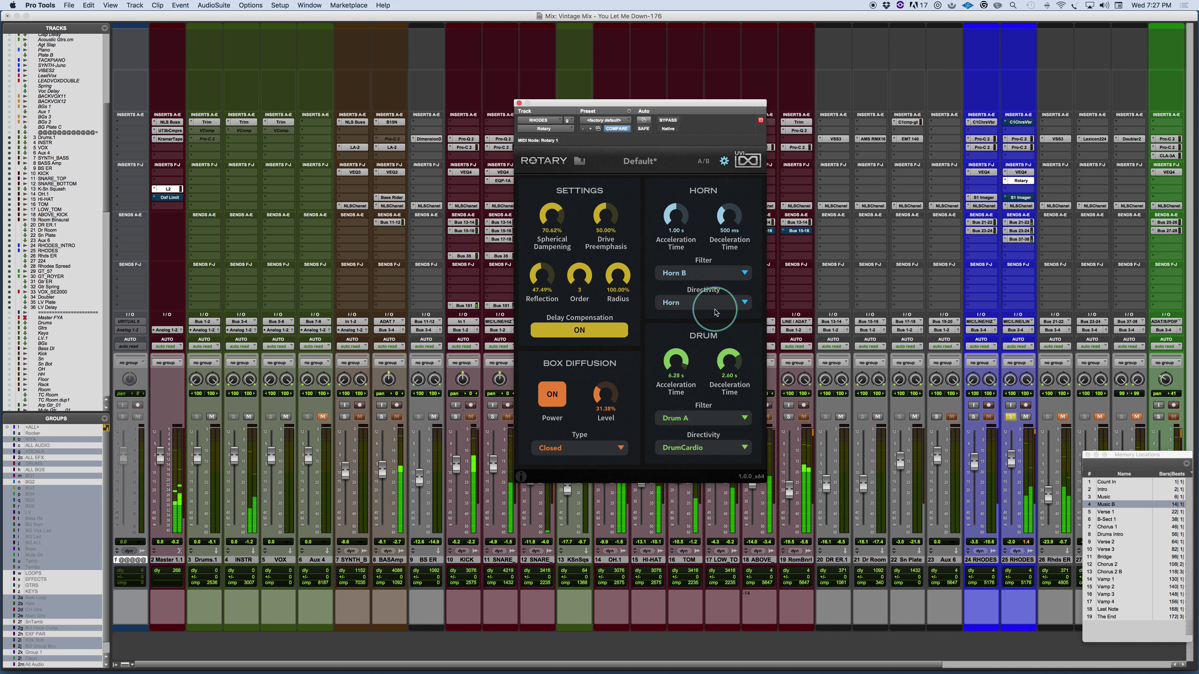
{"action": "left_click", "coordinate": [743, 275]}
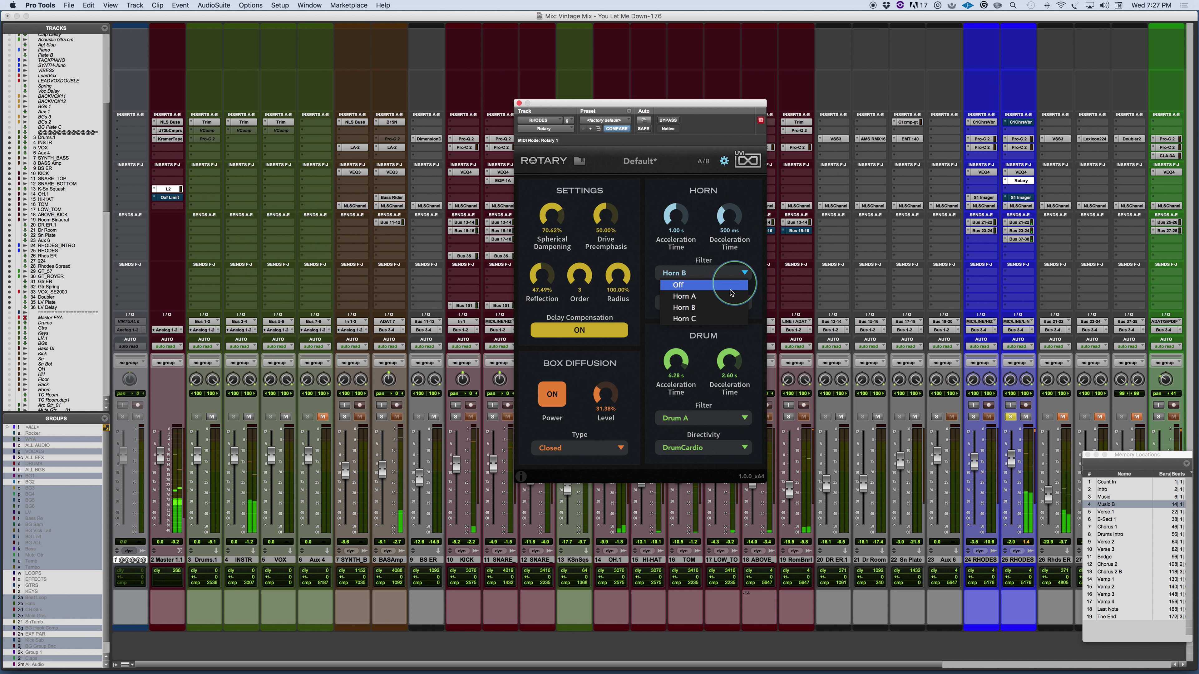
{"action": "left_click", "coordinate": [716, 321]}
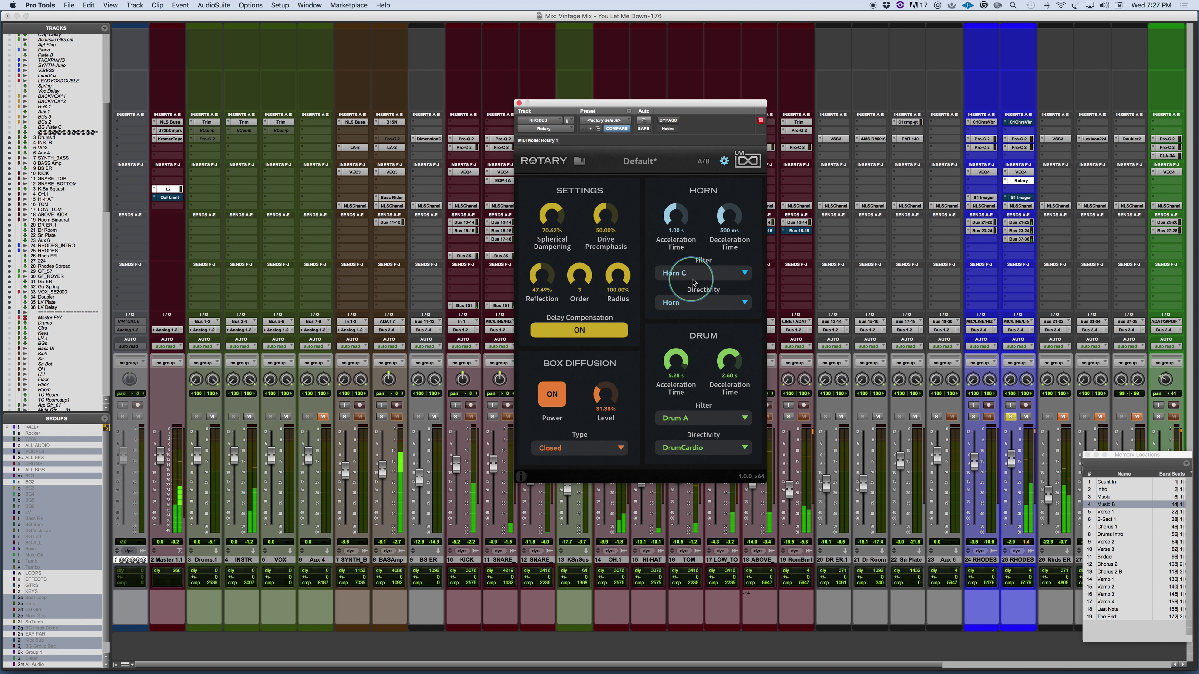
{"action": "left_click", "coordinate": [716, 305]}
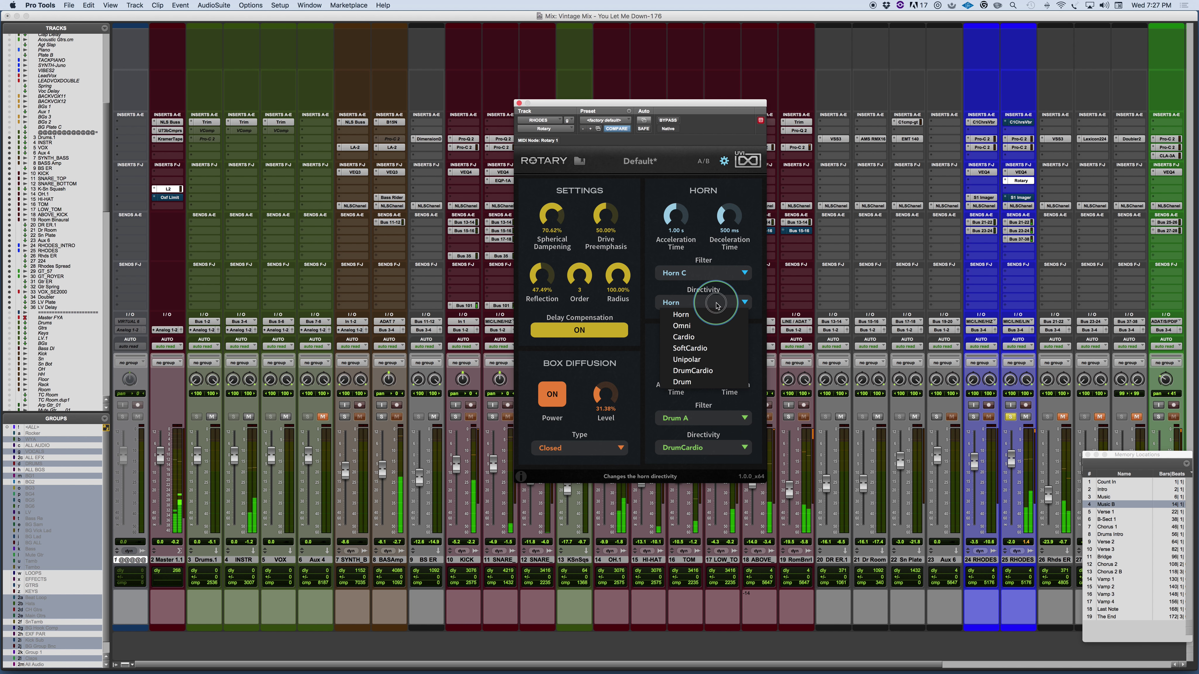
{"action": "left_click", "coordinate": [703, 326]}
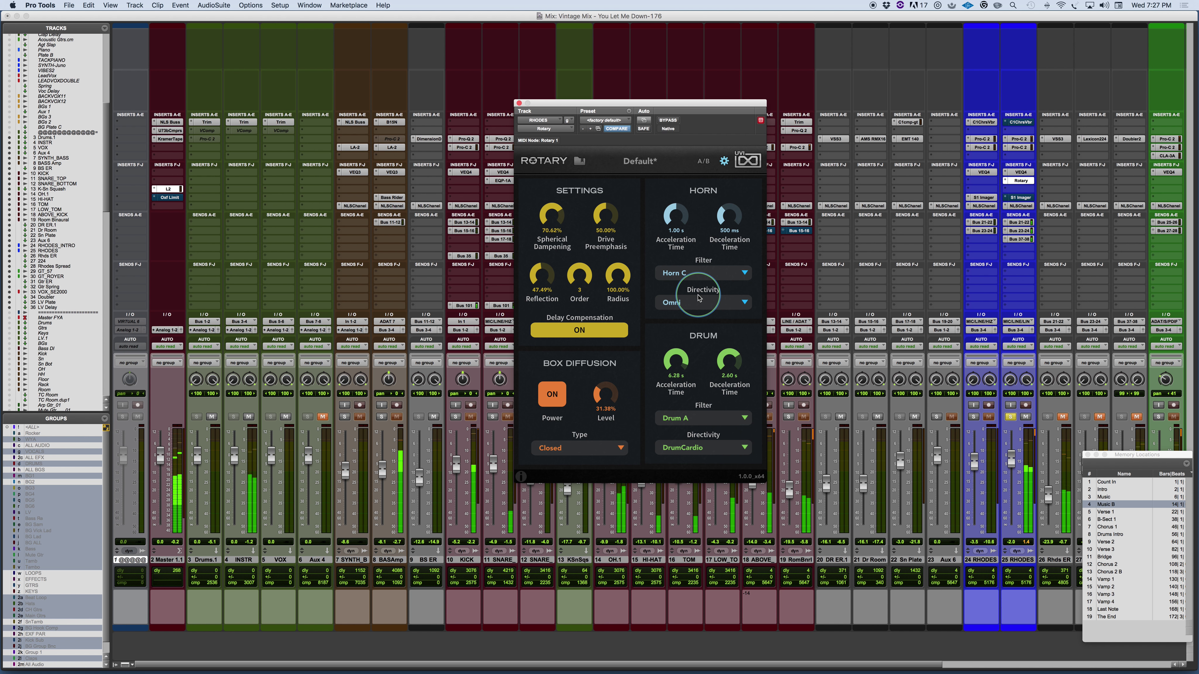
{"action": "left_click", "coordinate": [745, 305]}
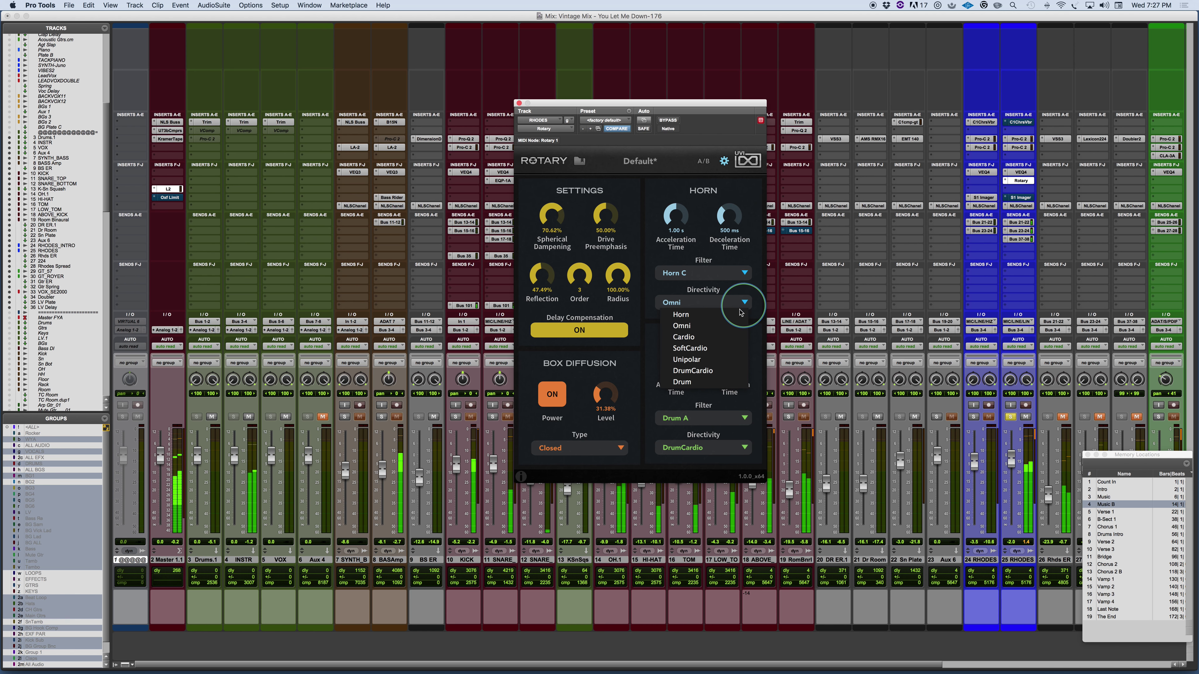
{"action": "left_click", "coordinate": [714, 342]}
{"action": "left_click", "coordinate": [742, 305]}
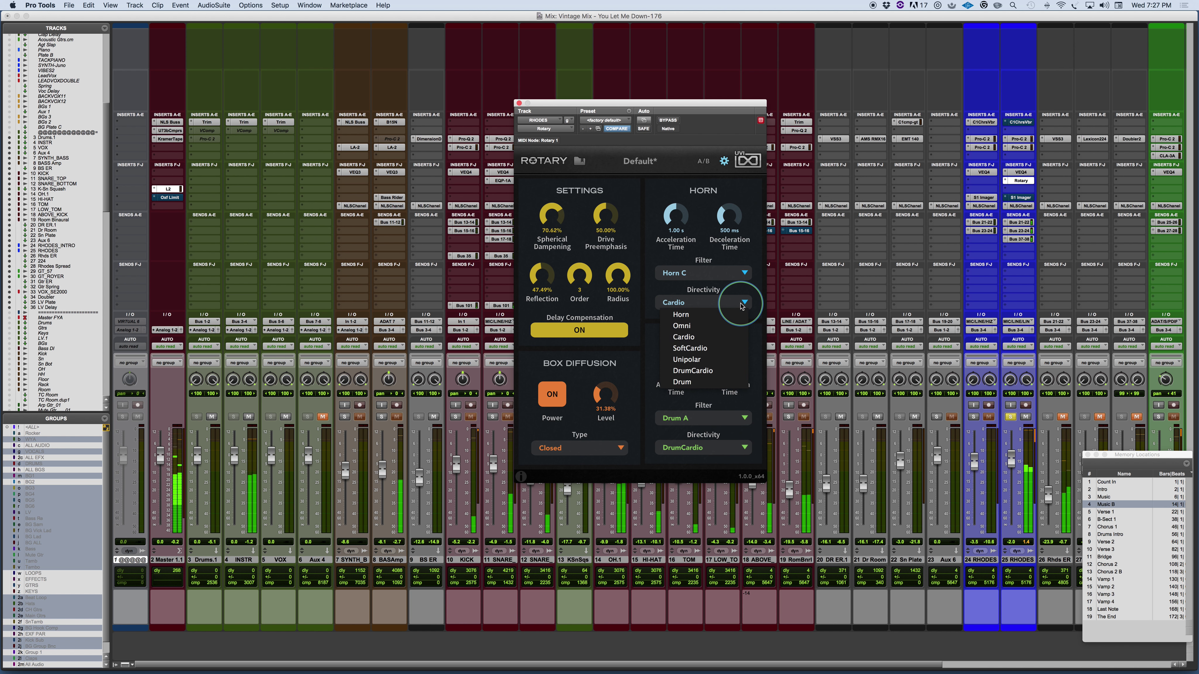
{"action": "left_click", "coordinate": [715, 348]}
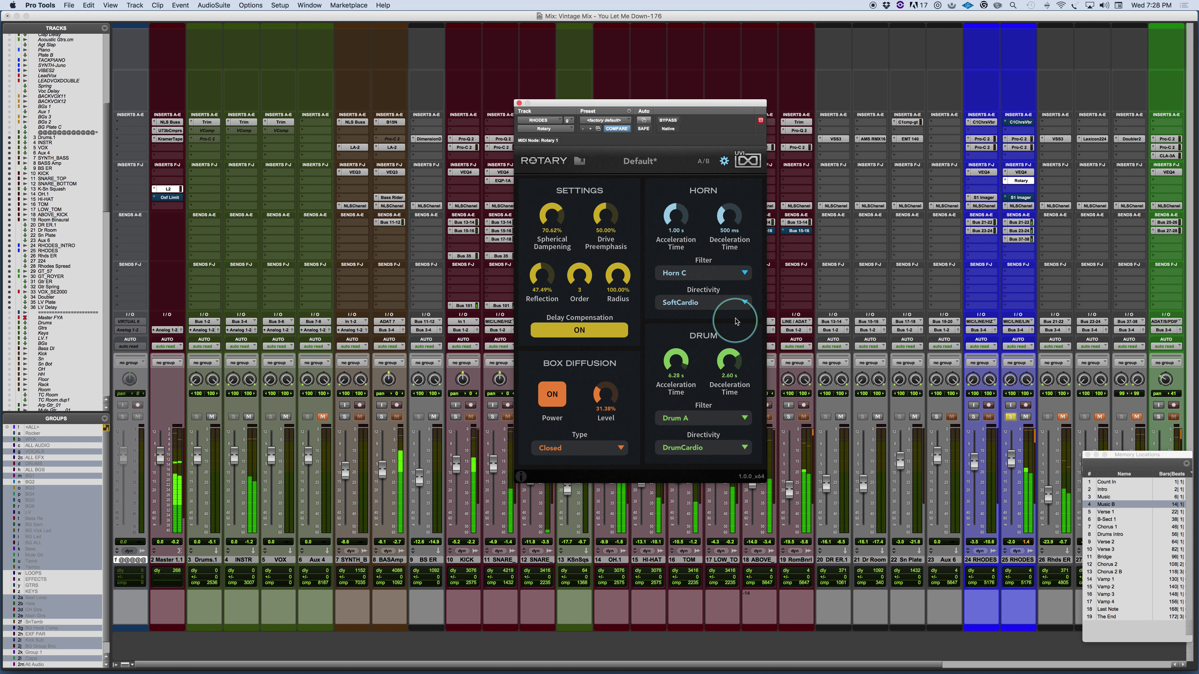
{"action": "left_click", "coordinate": [743, 305]}
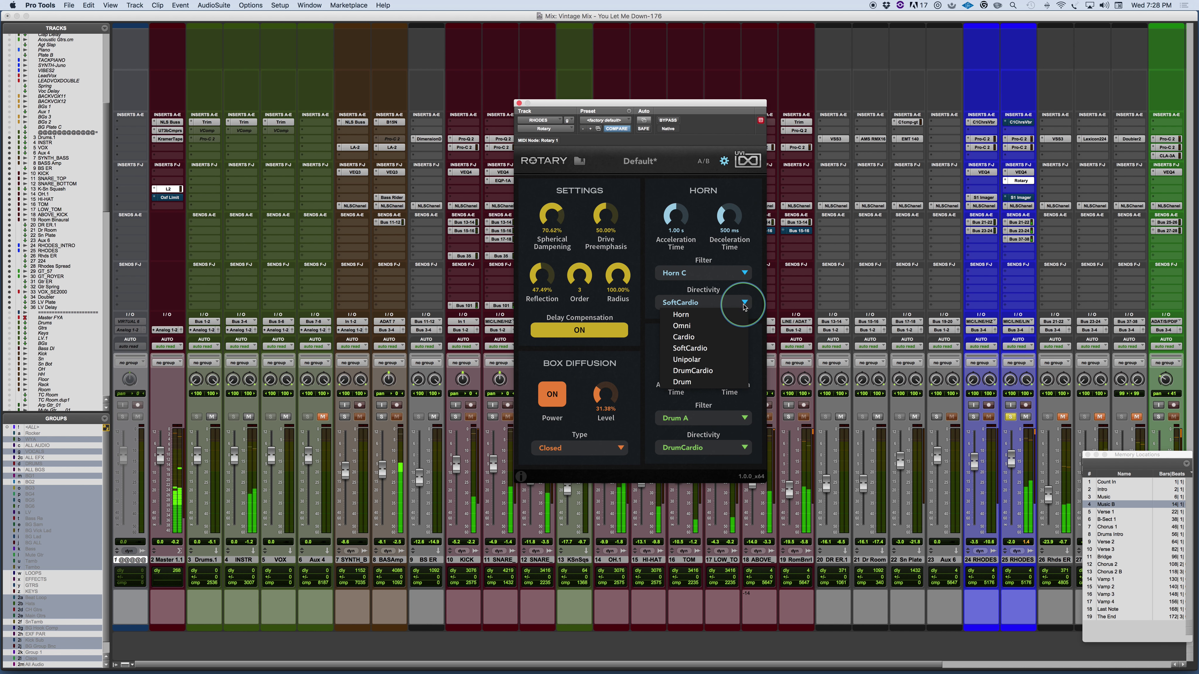
{"action": "left_click", "coordinate": [721, 371]}
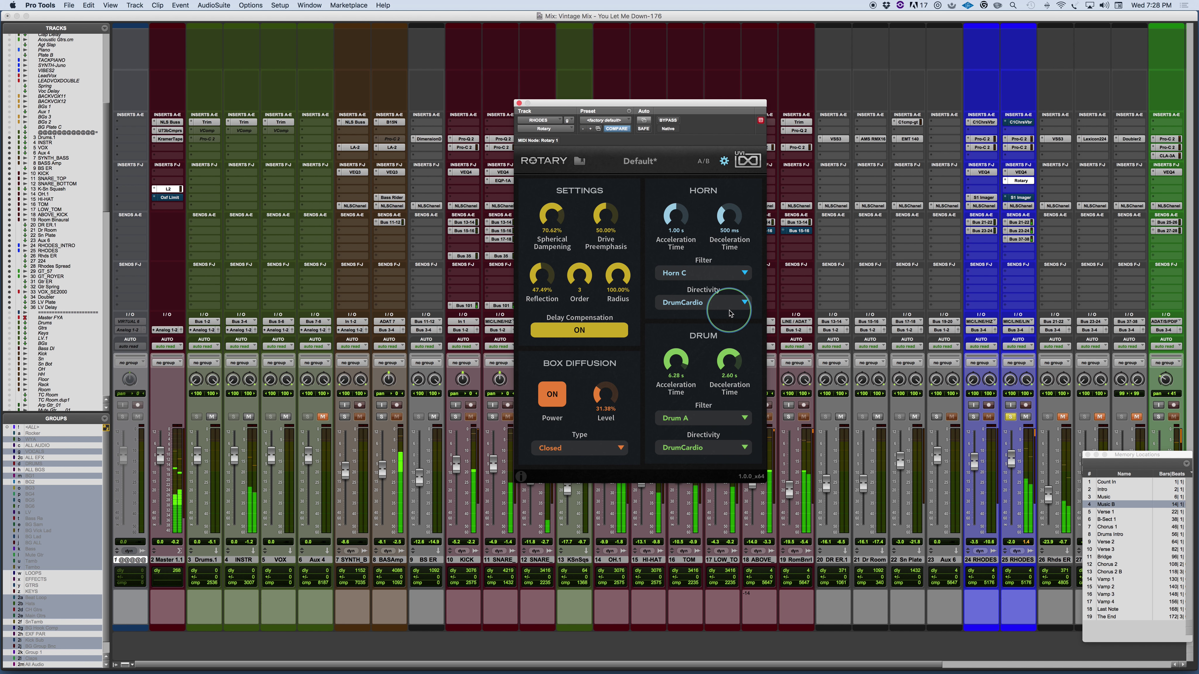
{"action": "left_click", "coordinate": [744, 303]}
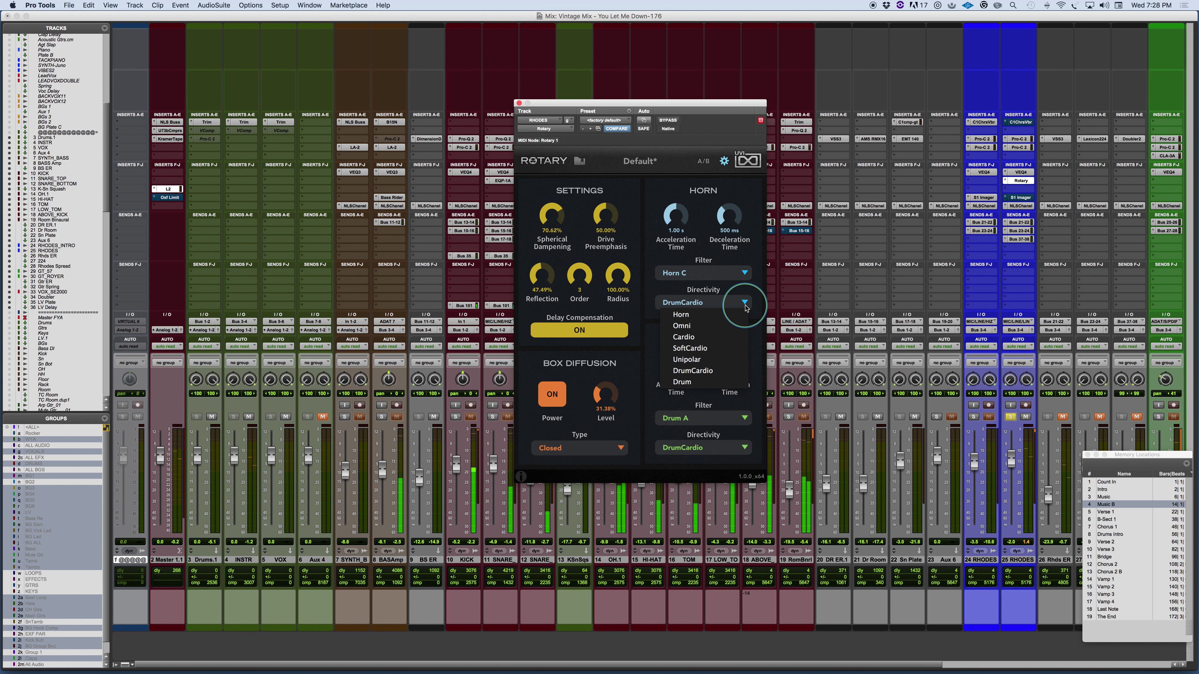
{"action": "left_click", "coordinate": [735, 328]}
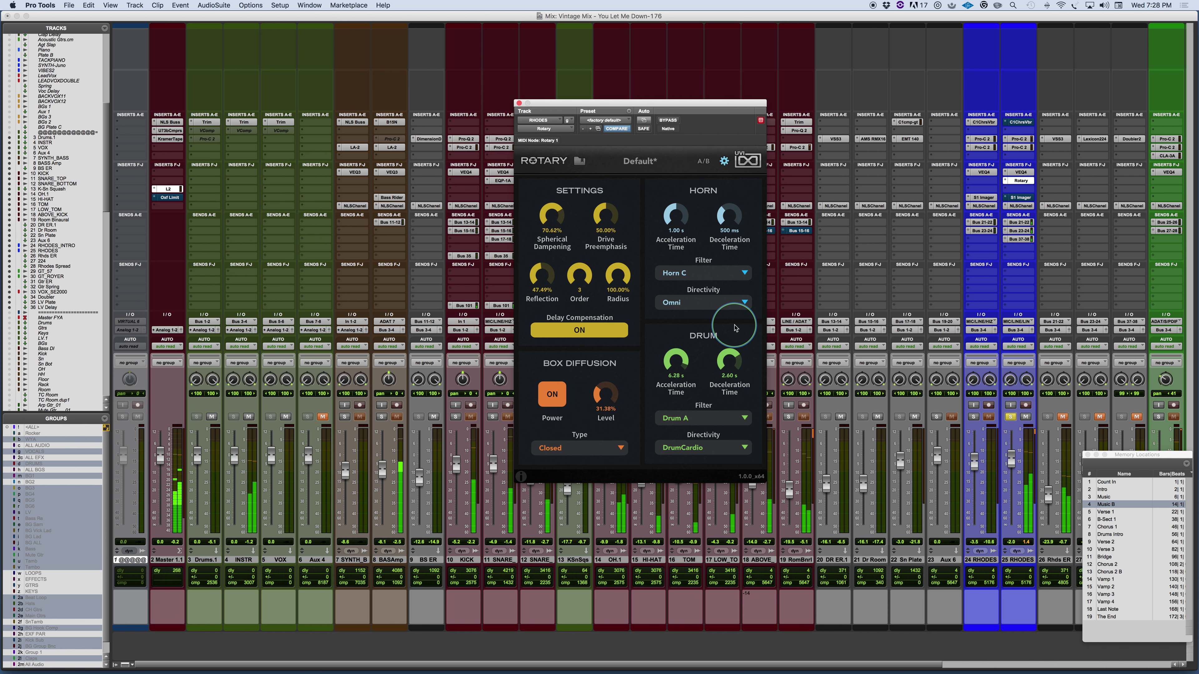
Step: Try Omni and DrumCardio3 drum directivity, settle on Horn, and return to the main page
{"action": "left_click", "coordinate": [744, 447]}
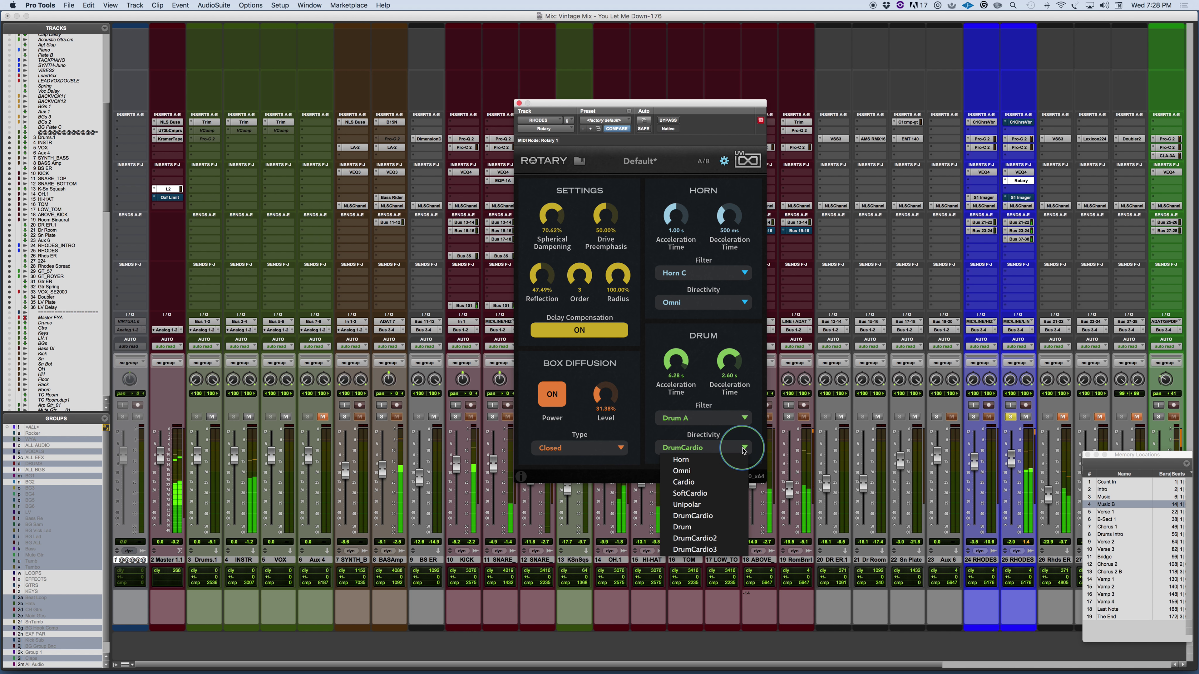
{"action": "left_click", "coordinate": [711, 470]}
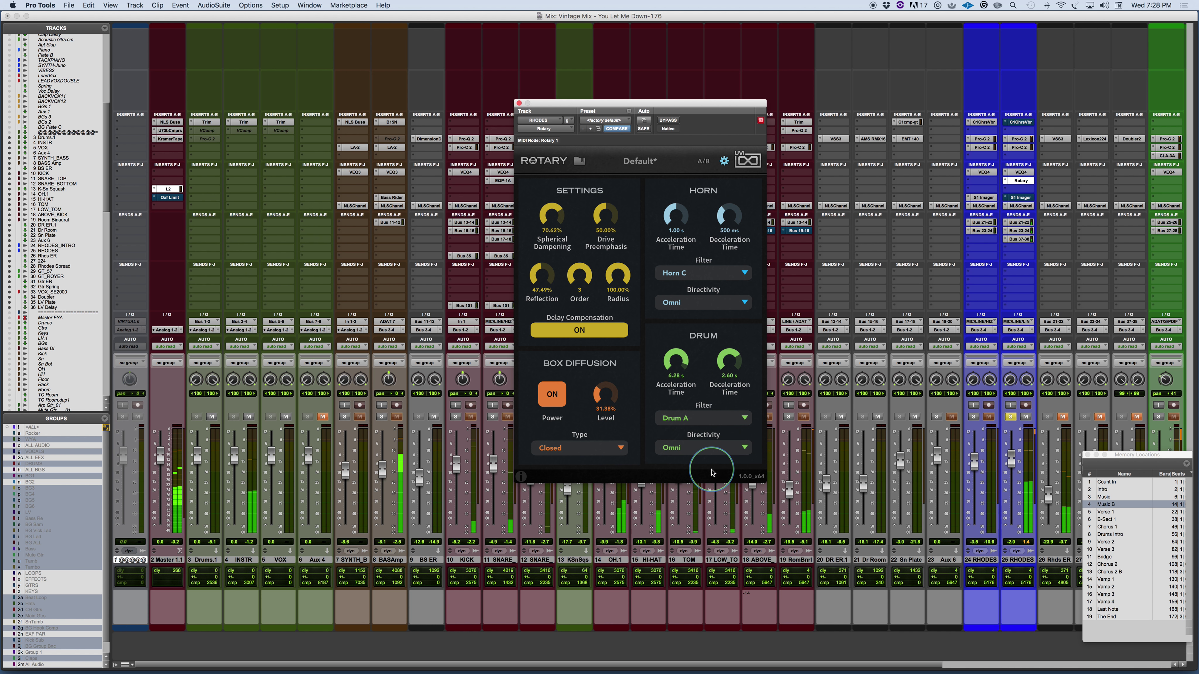
{"action": "left_click", "coordinate": [745, 448]}
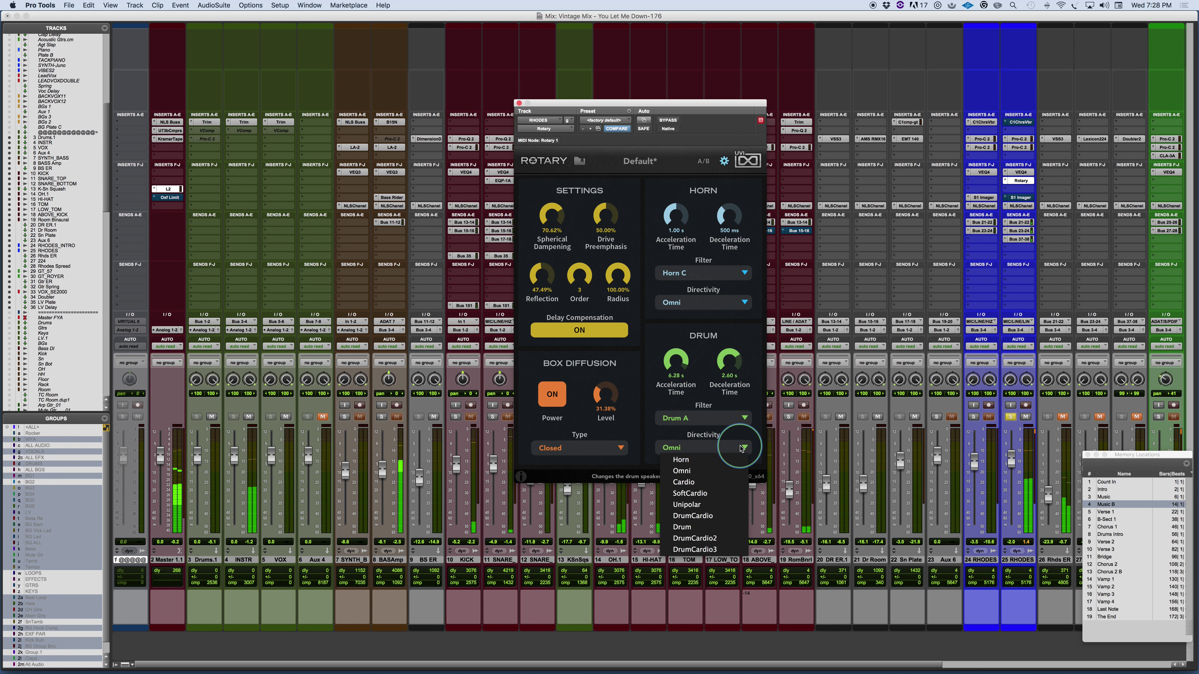
{"action": "left_click", "coordinate": [724, 549]}
{"action": "left_click", "coordinate": [727, 446]}
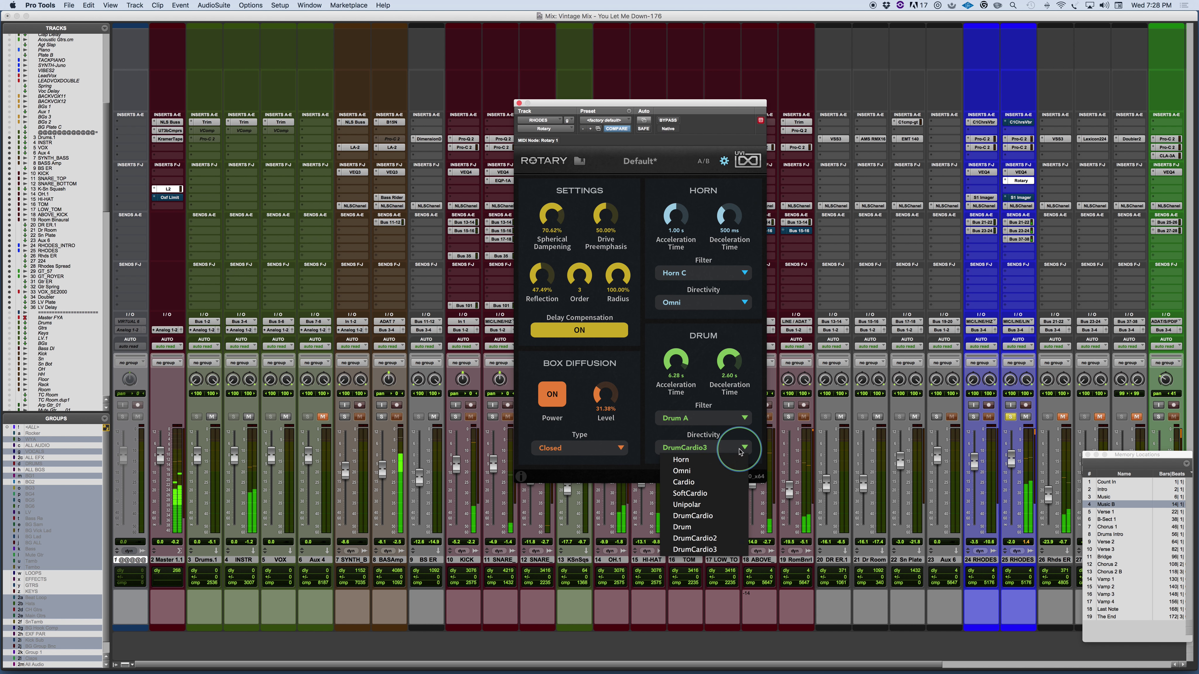
{"action": "left_click", "coordinate": [720, 460]}
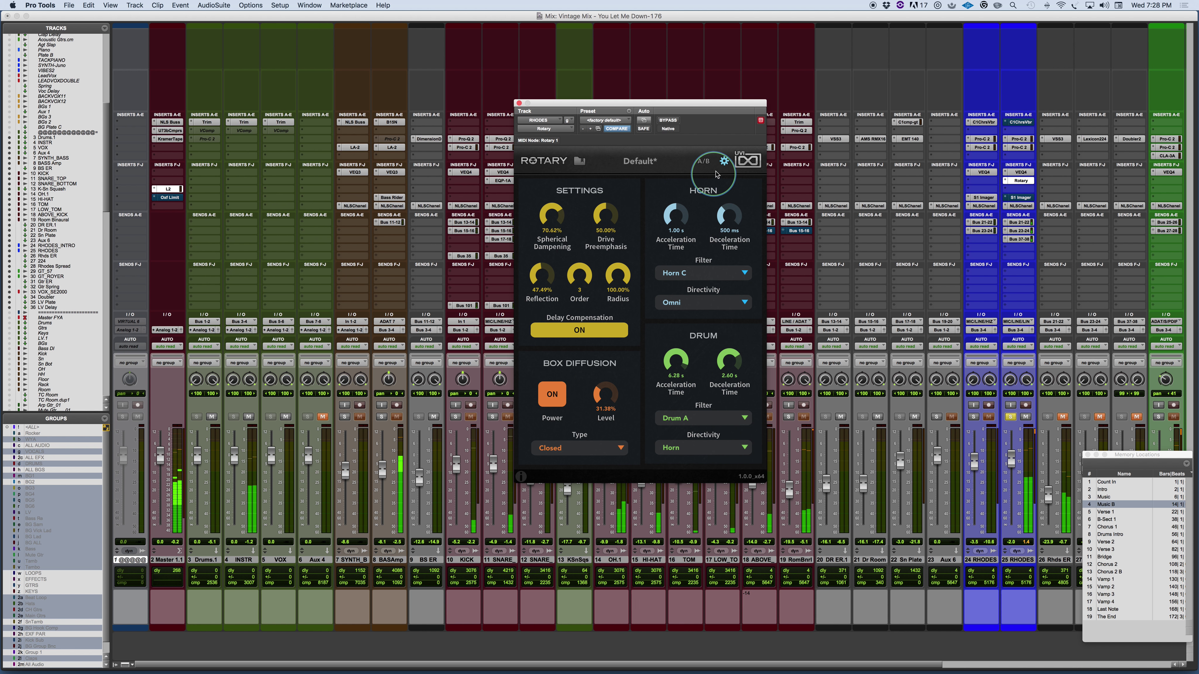
{"action": "left_click", "coordinate": [724, 160]}
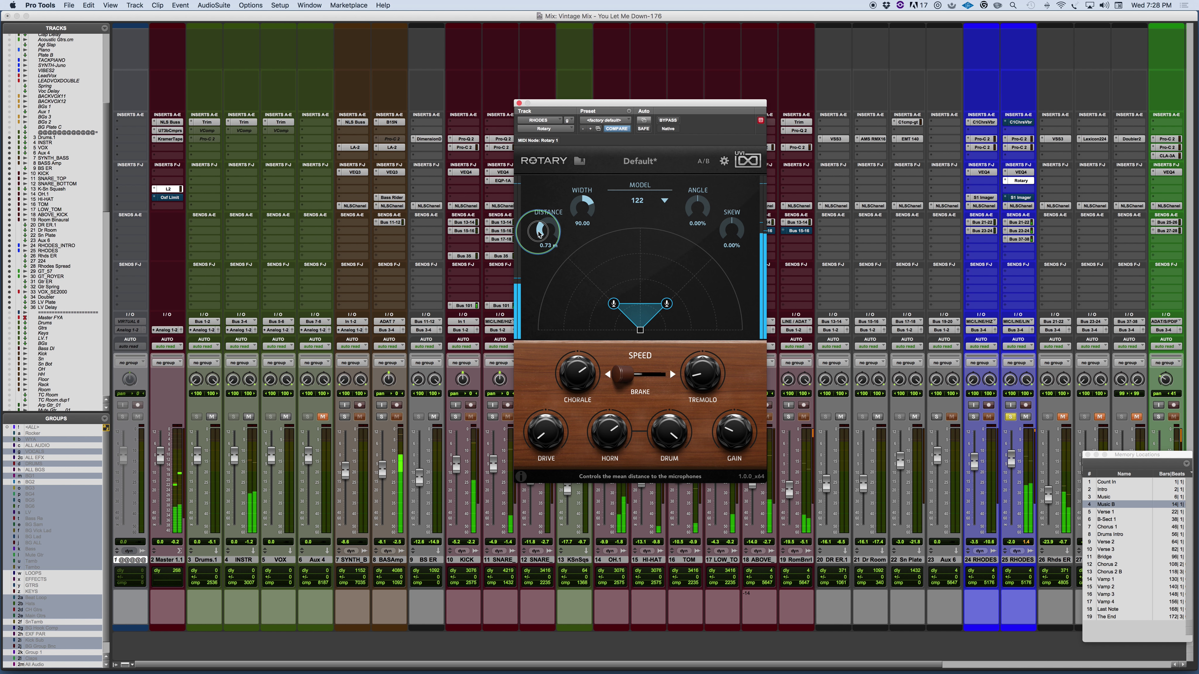
Step: Set mic distance to 0.97 m and drive to about 39%, then A/B the bypass
{"action": "left_click_drag", "start_coordinate": [538, 231], "coordinate": [525, 324]}
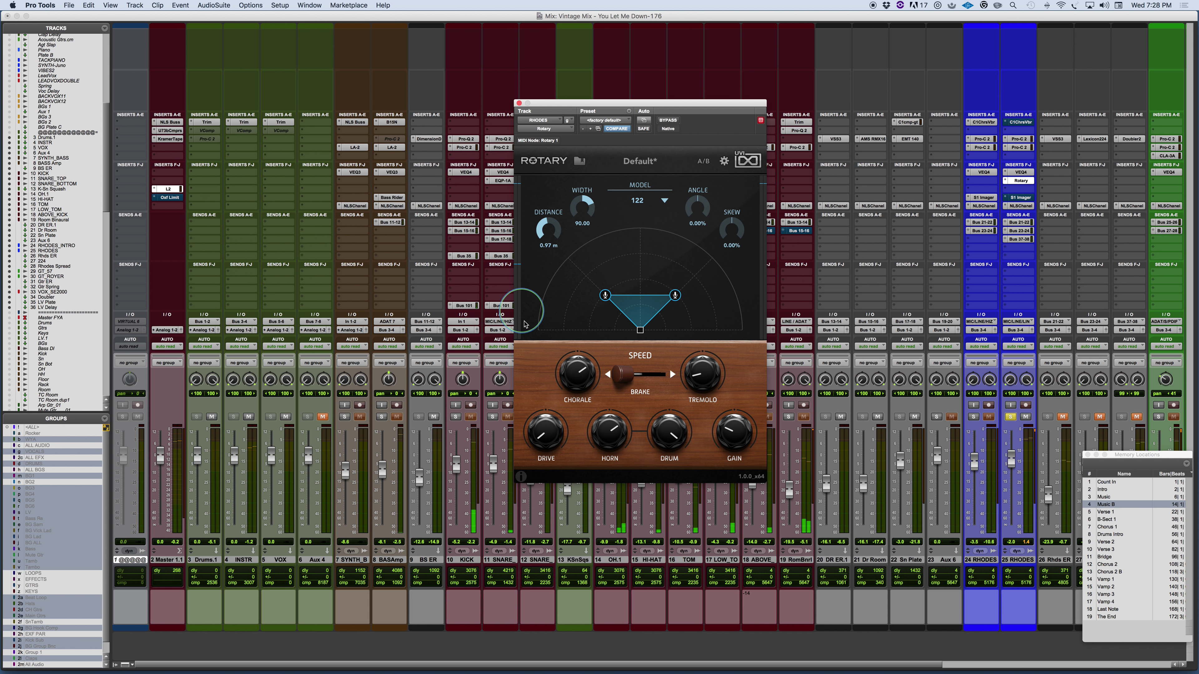
{"action": "left_click_drag", "start_coordinate": [544, 423], "coordinate": [534, 375]}
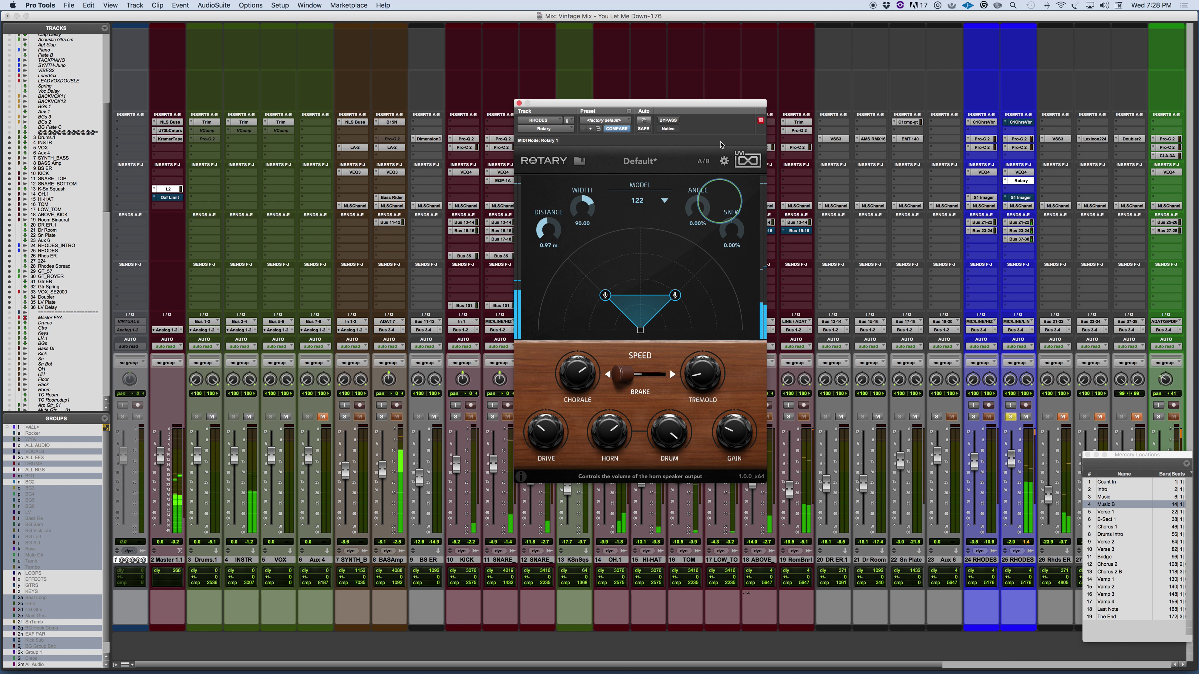
{"action": "left_click", "coordinate": [667, 122]}
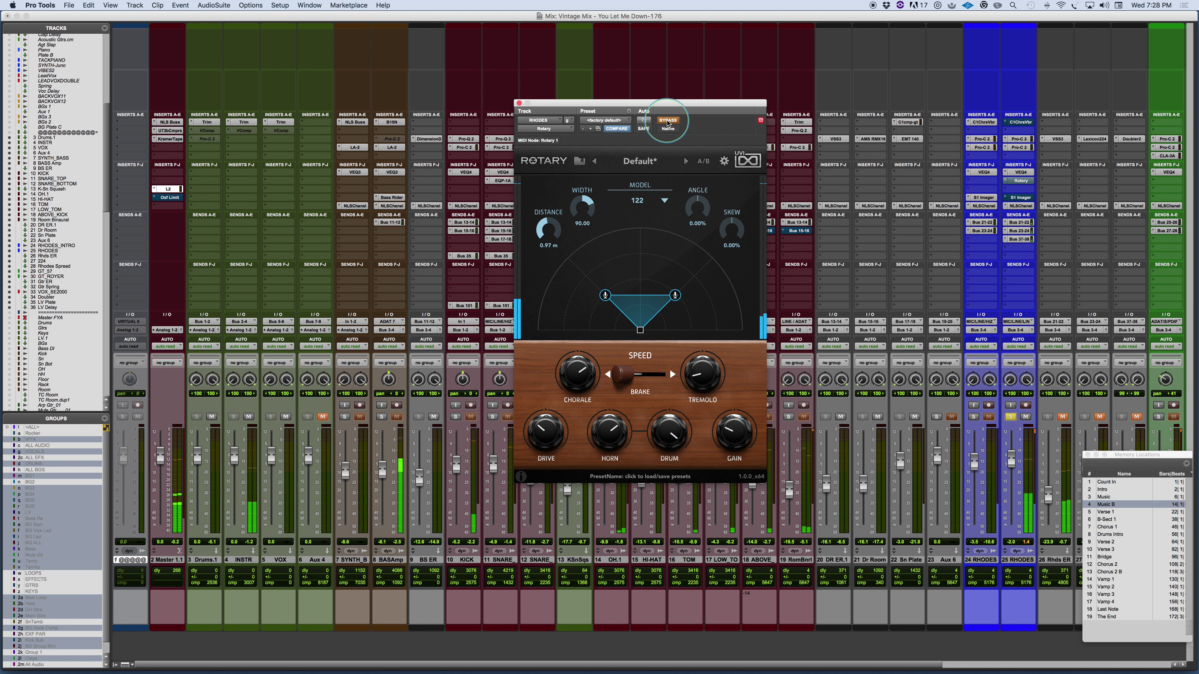
{"action": "left_click", "coordinate": [667, 121]}
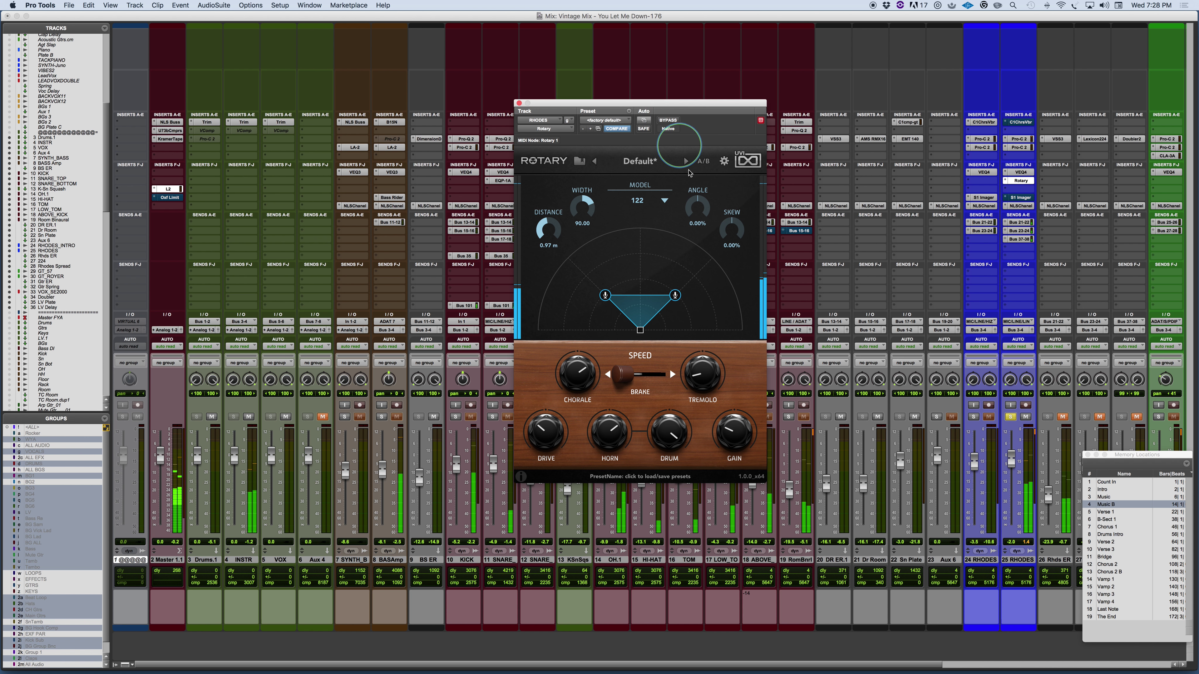
Step: Check output gain and tremolo speed, then slow the chorale to 1.46 Hz
{"action": "left_click", "coordinate": [722, 435]}
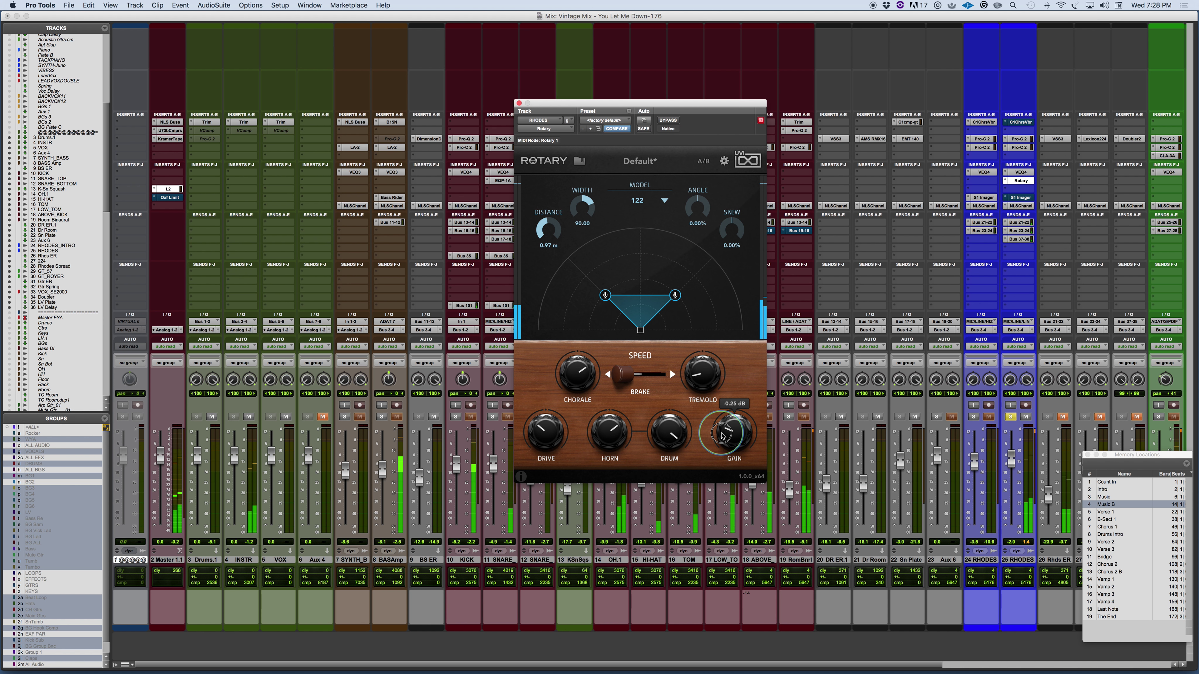
{"action": "left_click", "coordinate": [699, 374]}
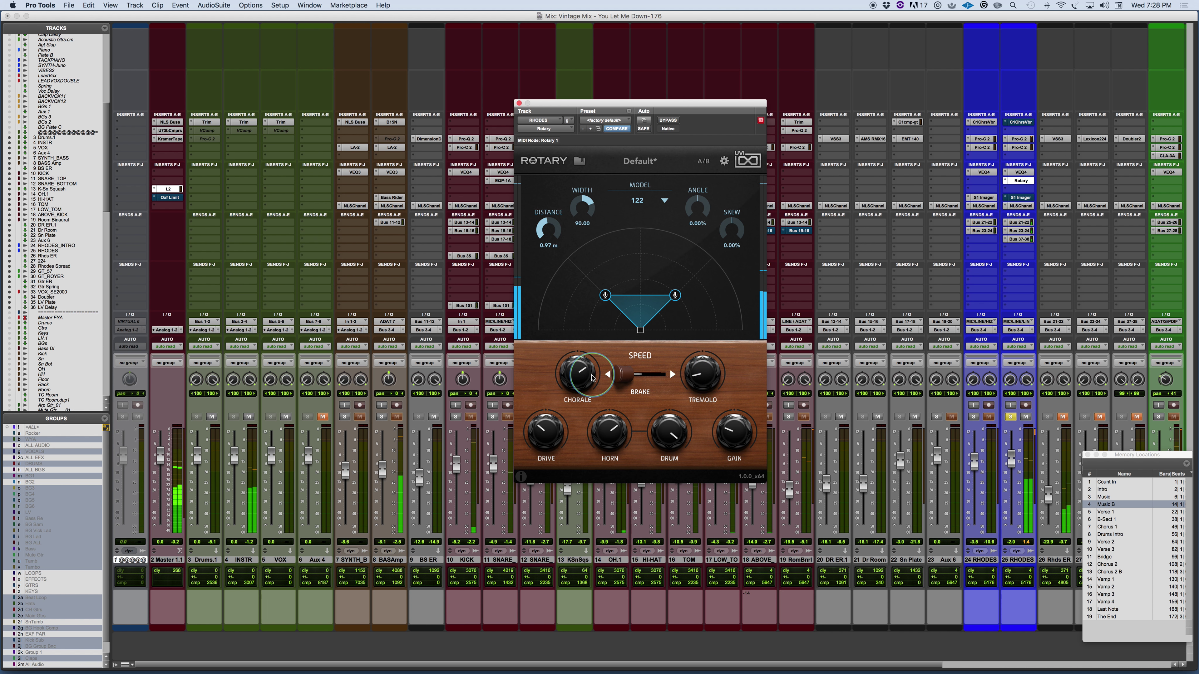
{"action": "left_click", "coordinate": [575, 390]}
{"action": "left_click_drag", "start_coordinate": [574, 389], "coordinate": [568, 420]}
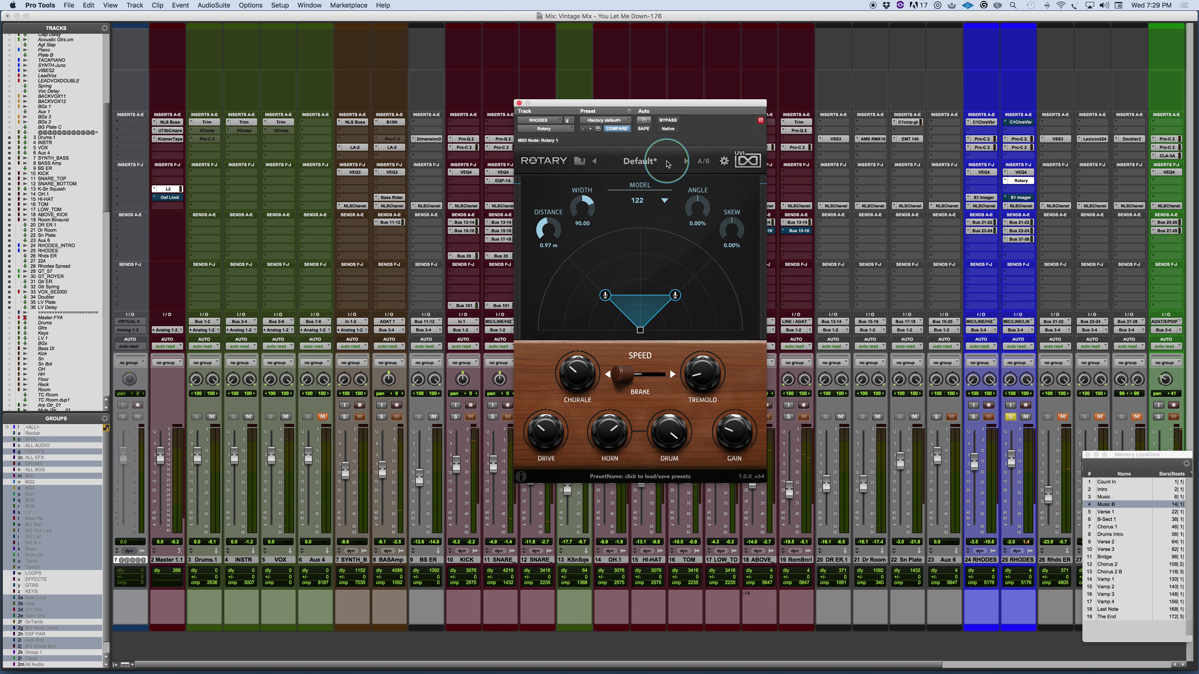
Step: Browse Factory Presets > Guitar without loading one, keeping Default*, then show the settings page
{"action": "left_click", "coordinate": [633, 163]}
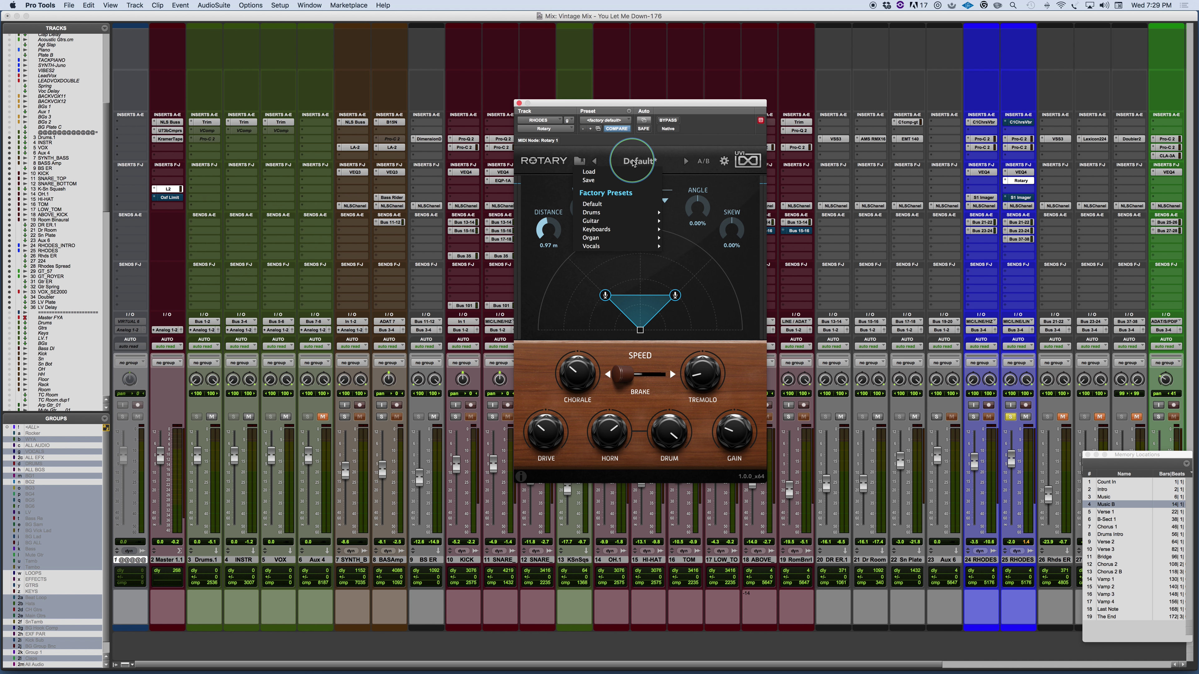
{"action": "mouse_move", "coordinate": [618, 220]}
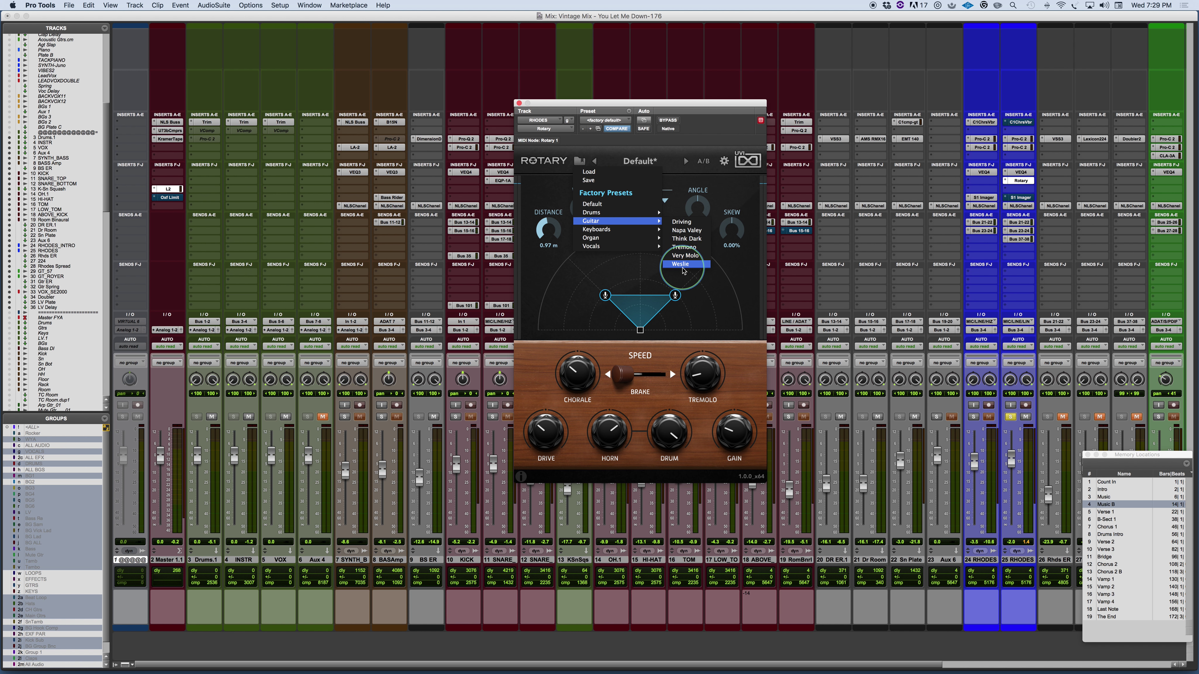
{"action": "left_click", "coordinate": [682, 142]}
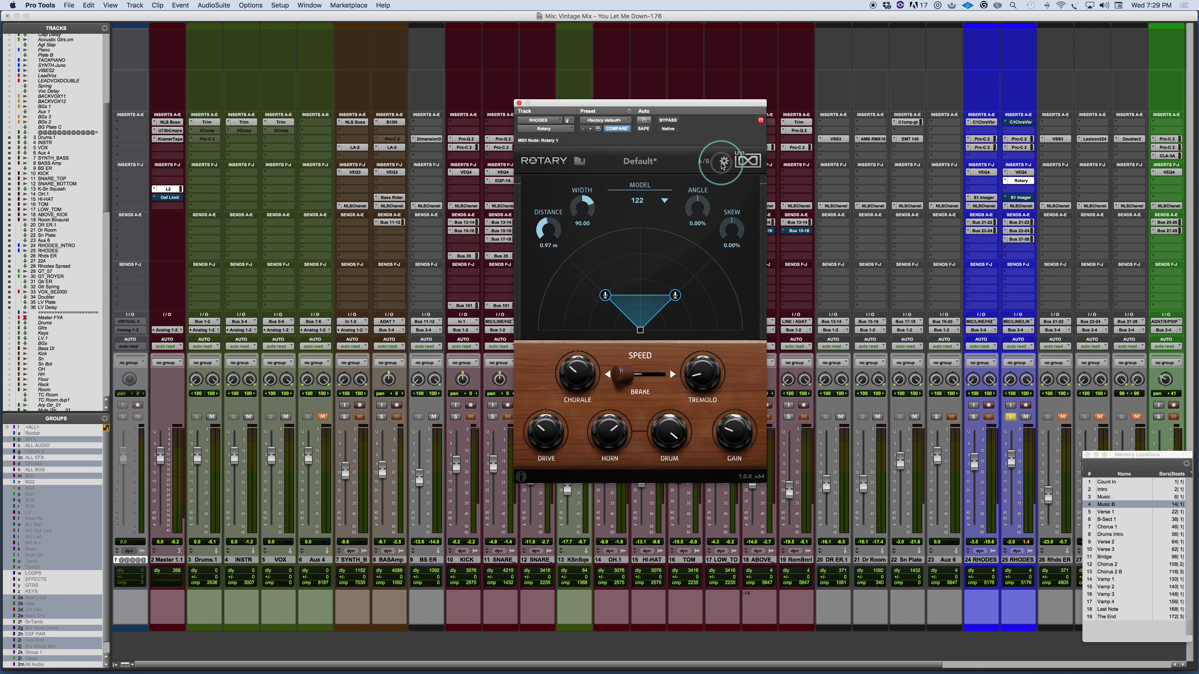
{"action": "left_click", "coordinate": [723, 162]}
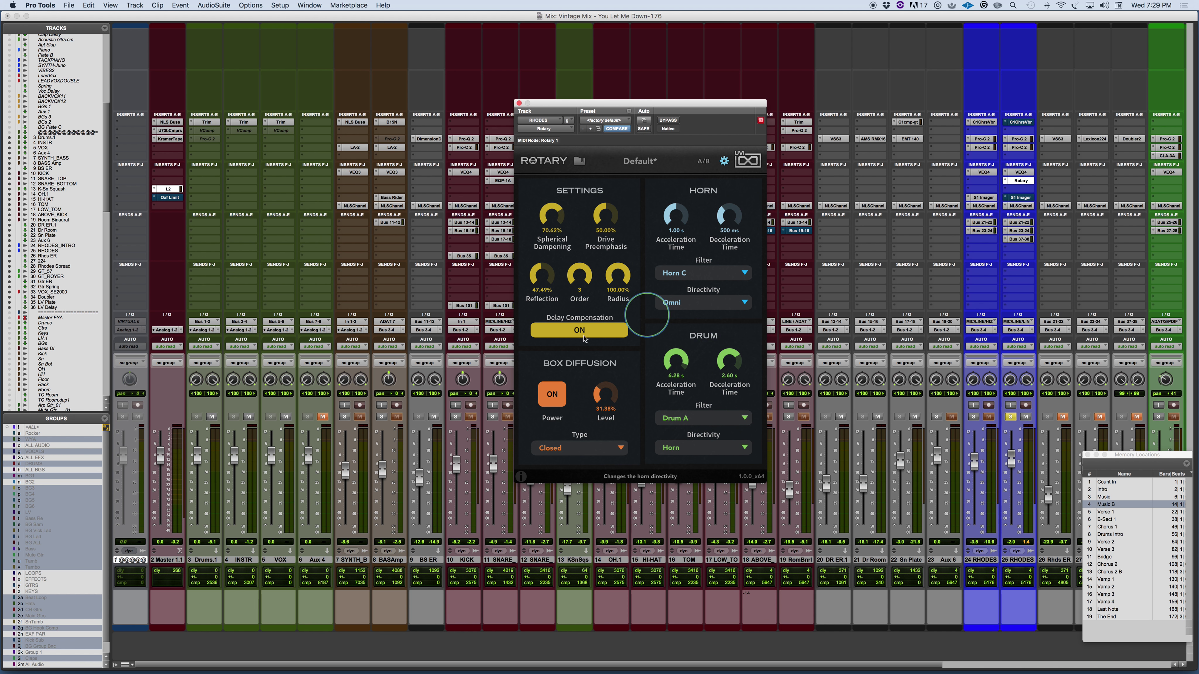
Step: Return the Rotary to its main speaker panel and bring up the application switcher
{"action": "left_click", "coordinate": [725, 162]}
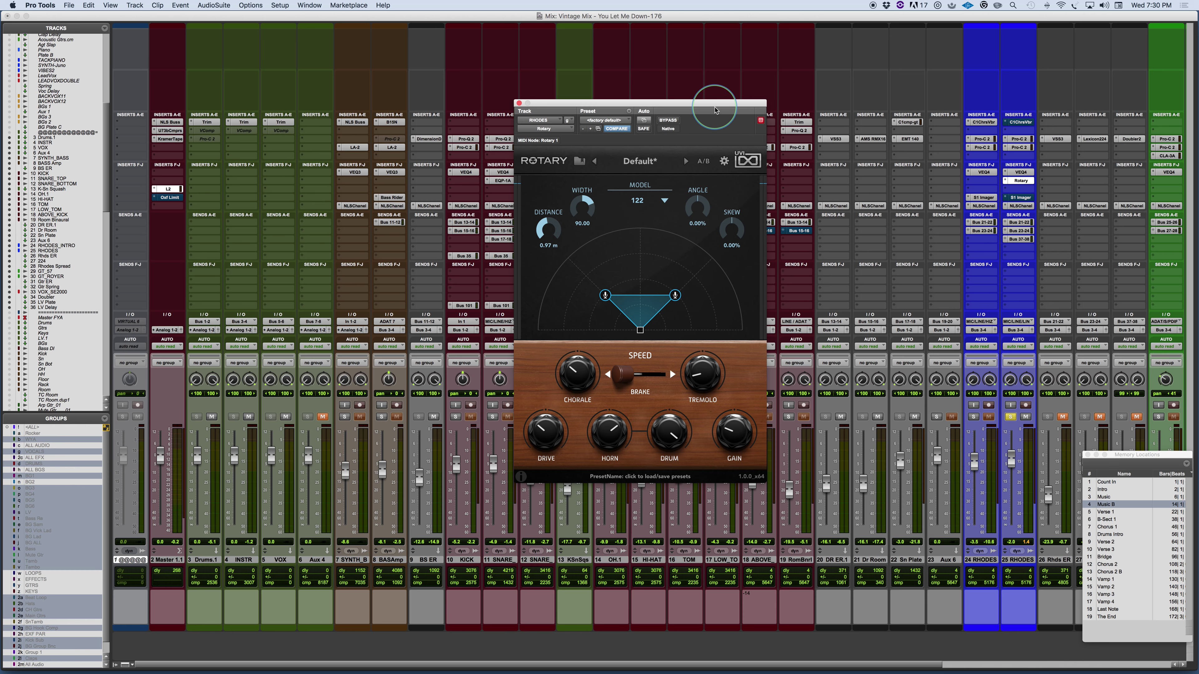
{"action": "key", "text": "super+Tab"}
{"action": "key", "text": "super+Tab"}
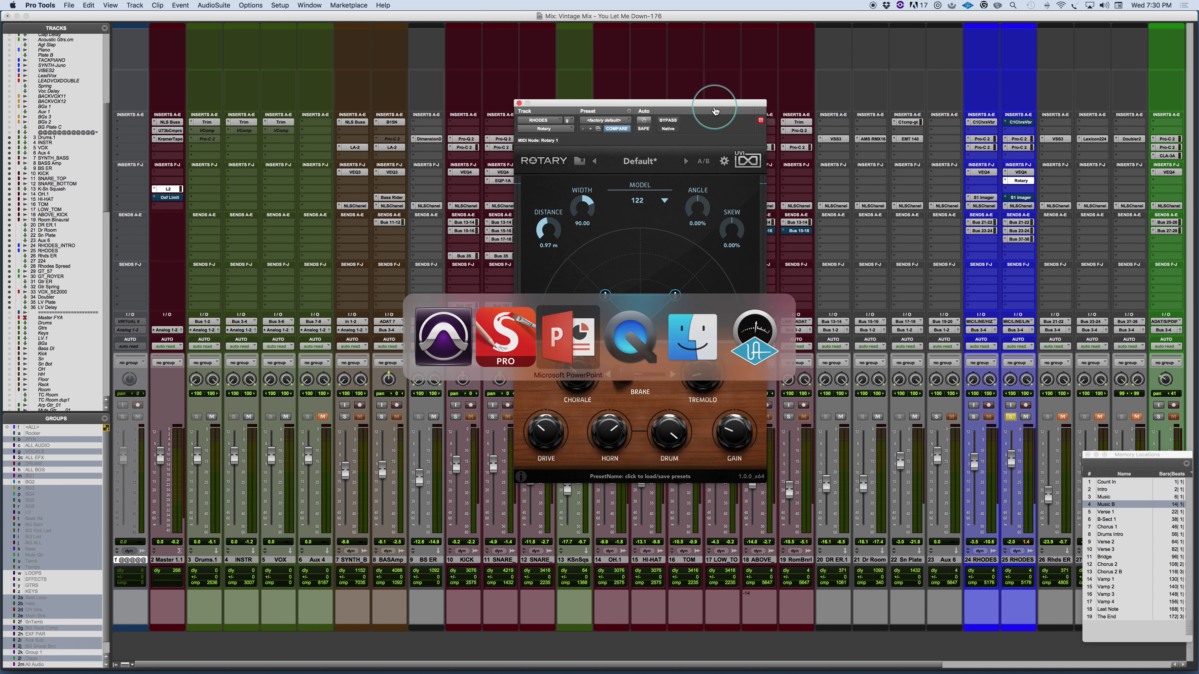